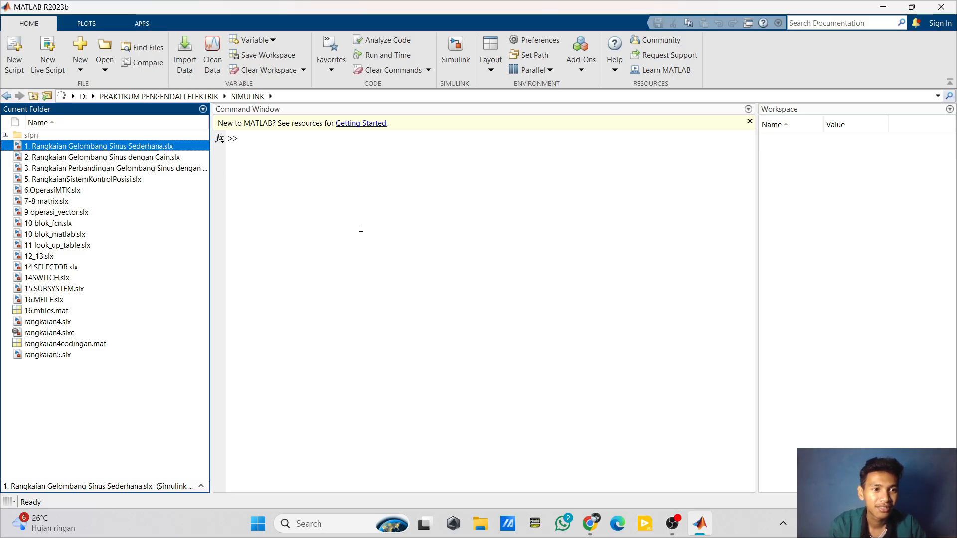
Step: Open the model file "1. Rangkaian Gelombang Sinus Sederhana.slx" from the SIMULINK folder
key(Return)
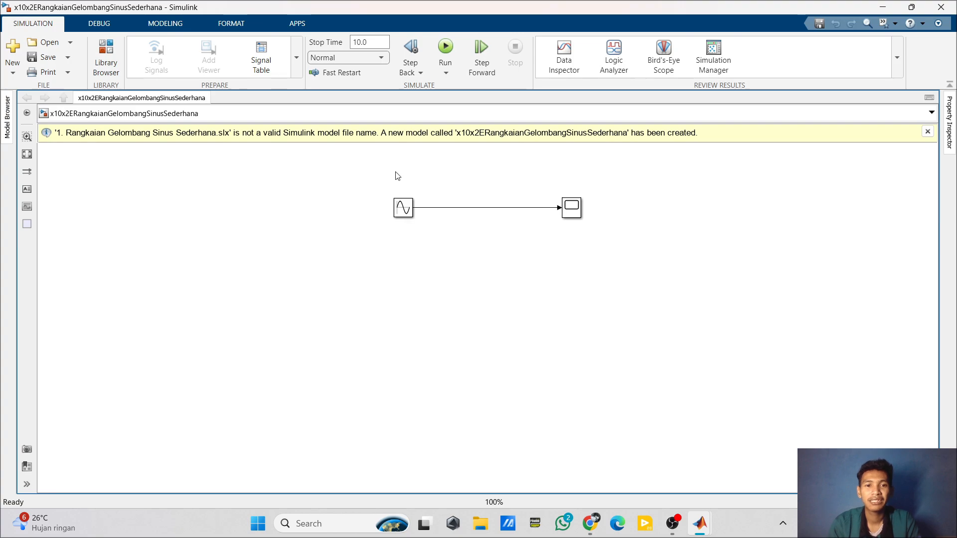
drag(374, 166, 602, 210)
drag(566, 289, 607, 245)
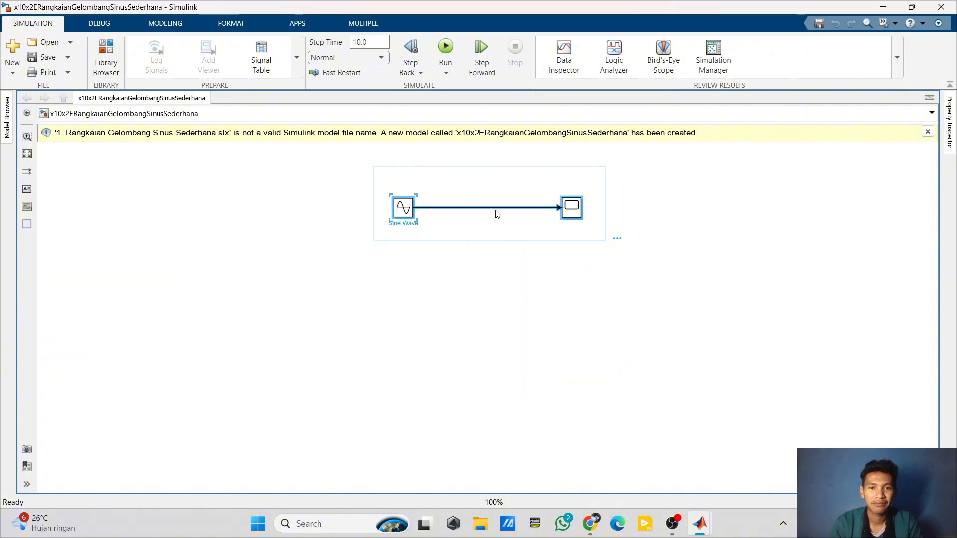
click(455, 296)
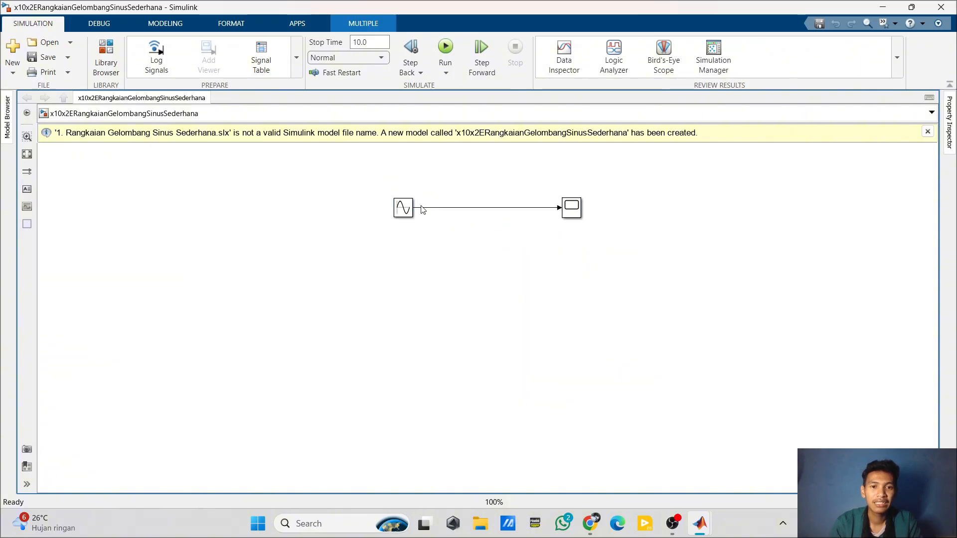
drag(367, 180, 618, 277)
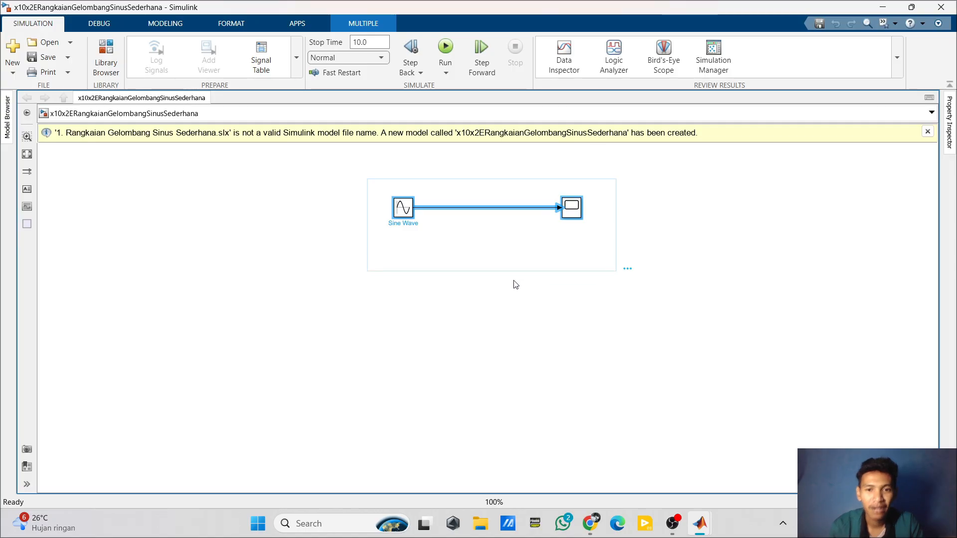
click(471, 325)
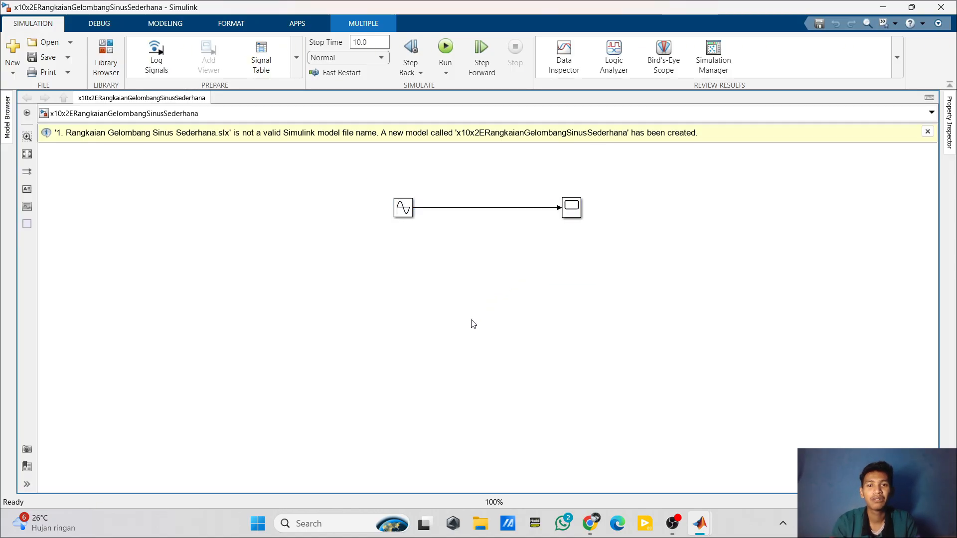
Step: Set the Sine Wave block's amplitude to 3 and apply the parameter change
click(402, 214)
double_click(402, 213)
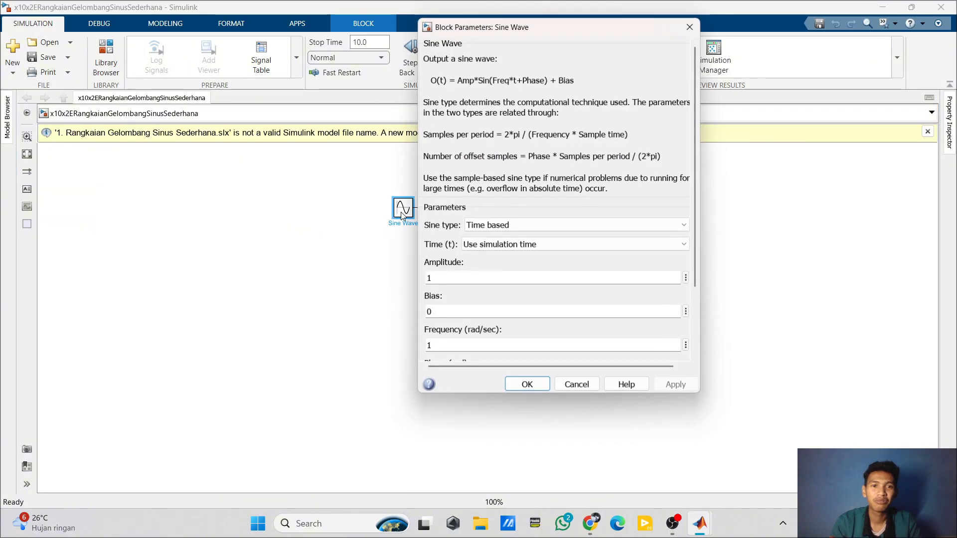
double_click(447, 280)
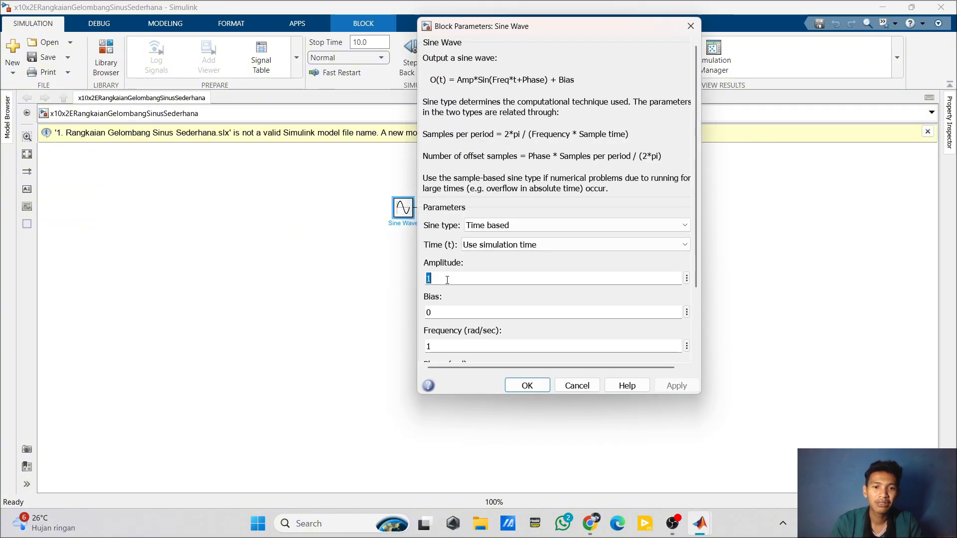
key(BackSpace)
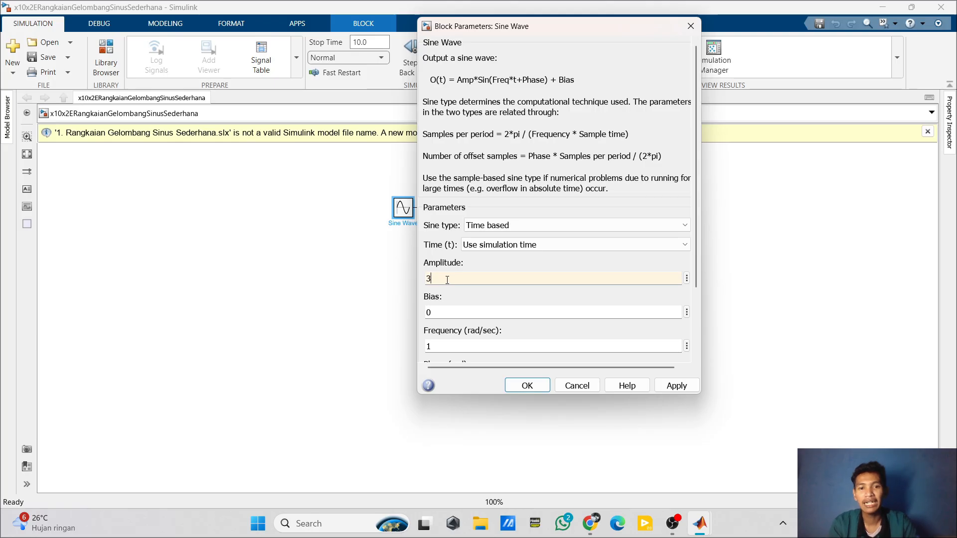
text(3)
click(536, 382)
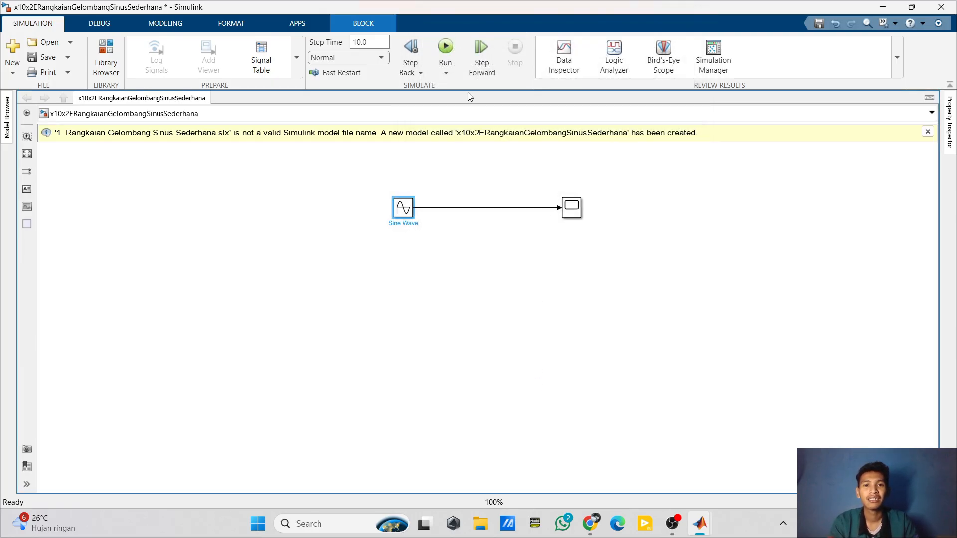
Step: Run the simple sine wave simulation and view its output waveform in the Scope, closing the plot when done
click(451, 44)
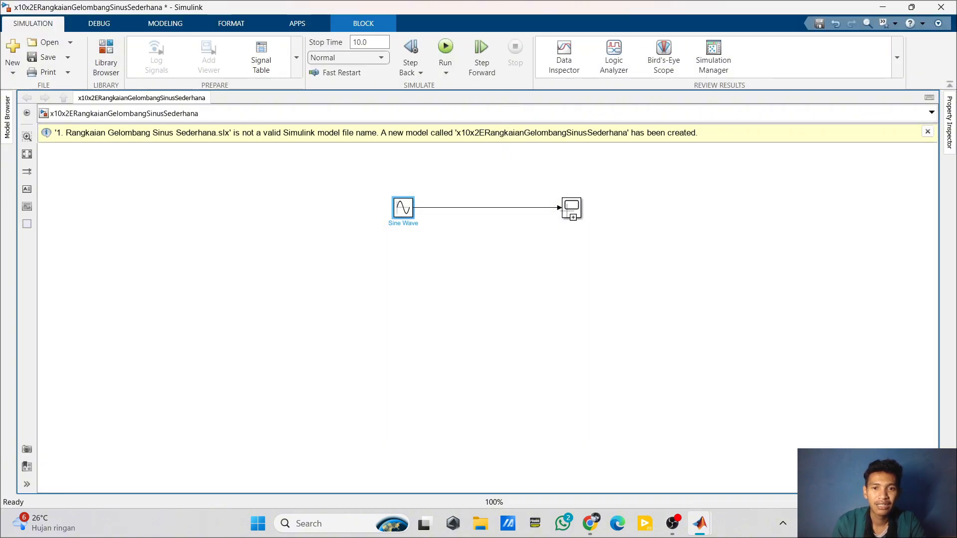
click(574, 214)
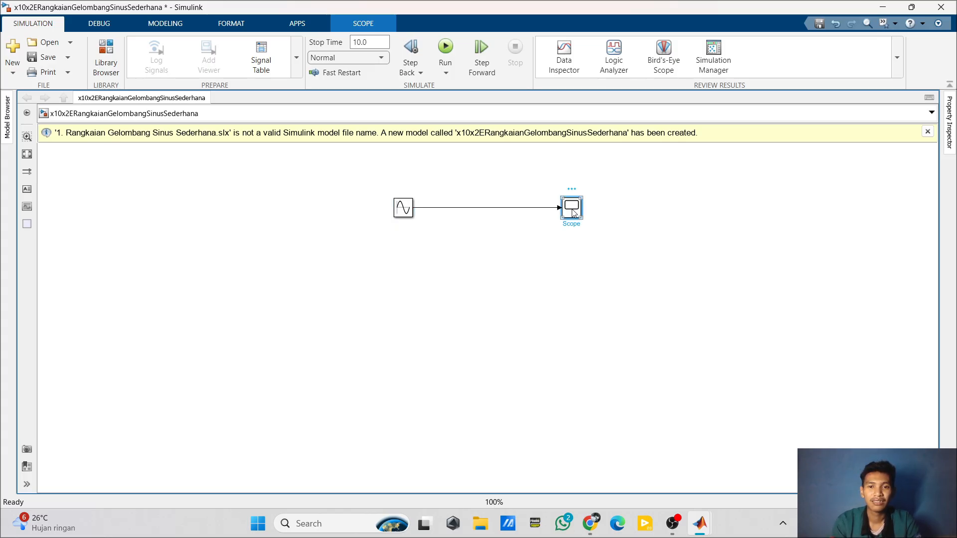
double_click(573, 214)
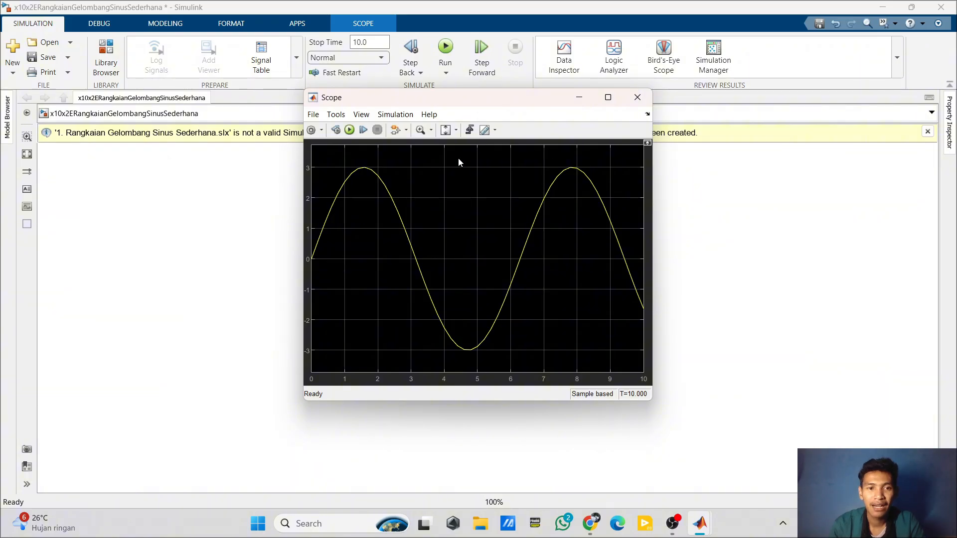
drag(459, 100, 649, 88)
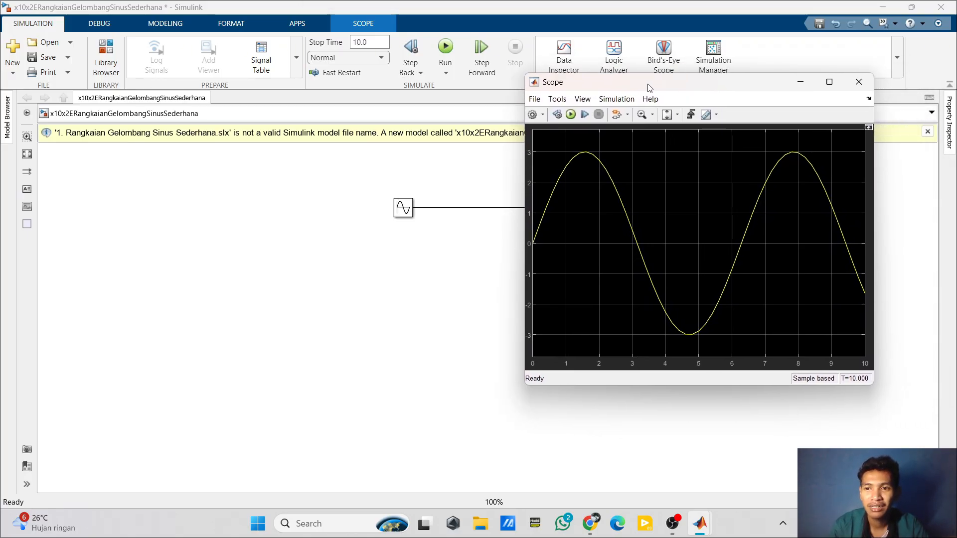
click(861, 82)
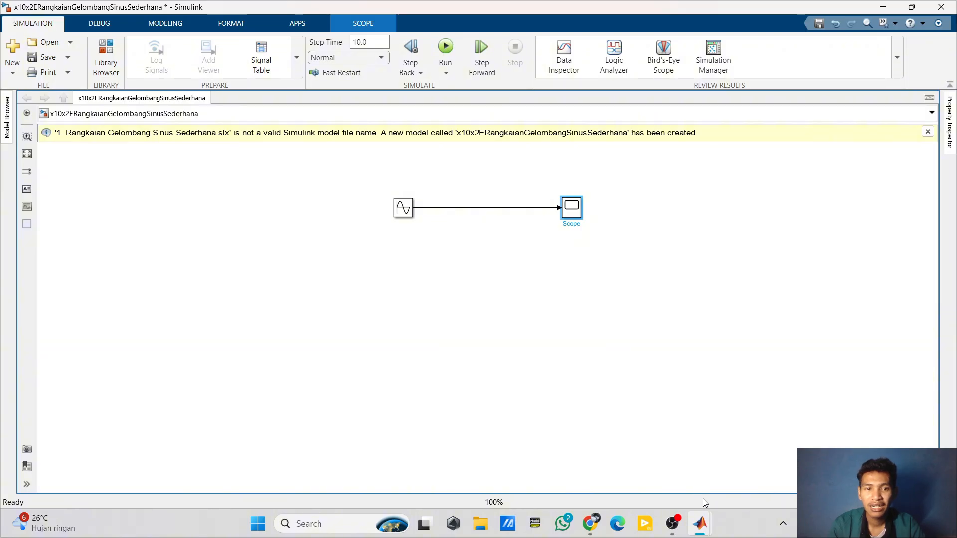
Step: Open the model file "2. Rangkaian Gelombang Sinus dengan Gain" from the SIMULINK folder
click(49, 44)
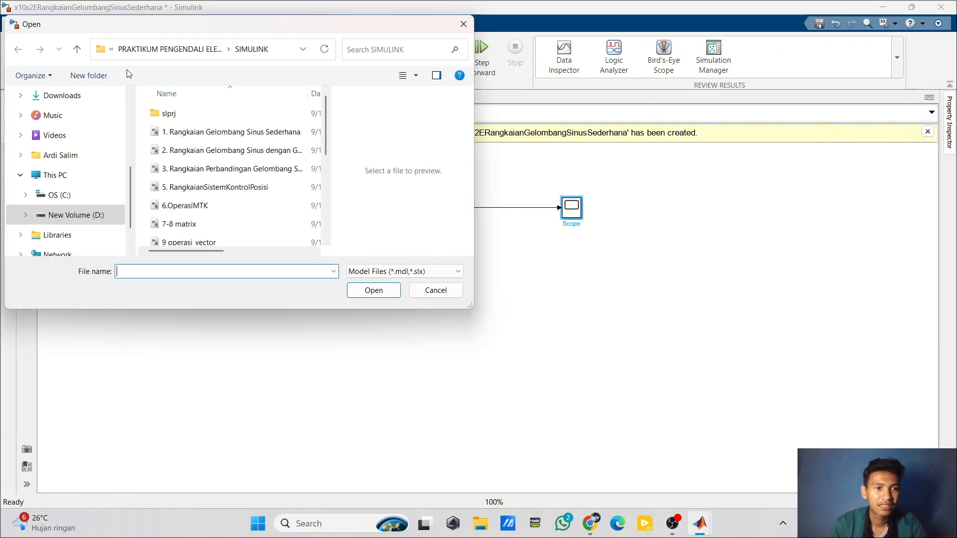
click(234, 149)
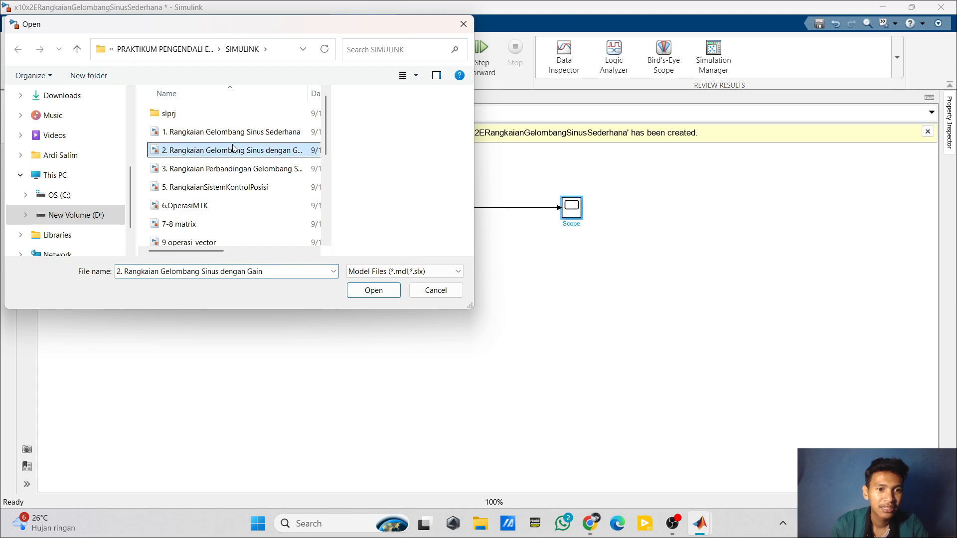
click(384, 290)
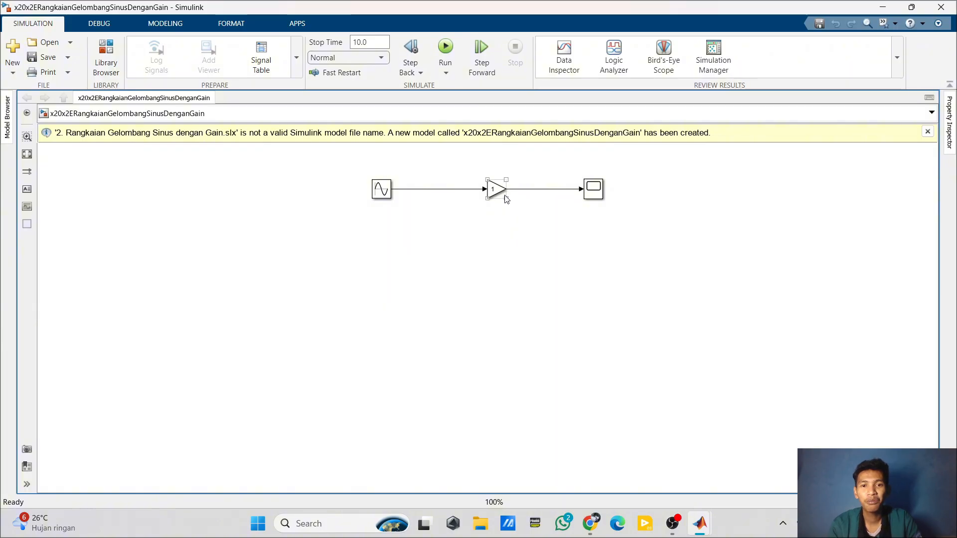
Step: Check the Sine Wave block's parameters and set the Gain block's gain to 2
click(493, 191)
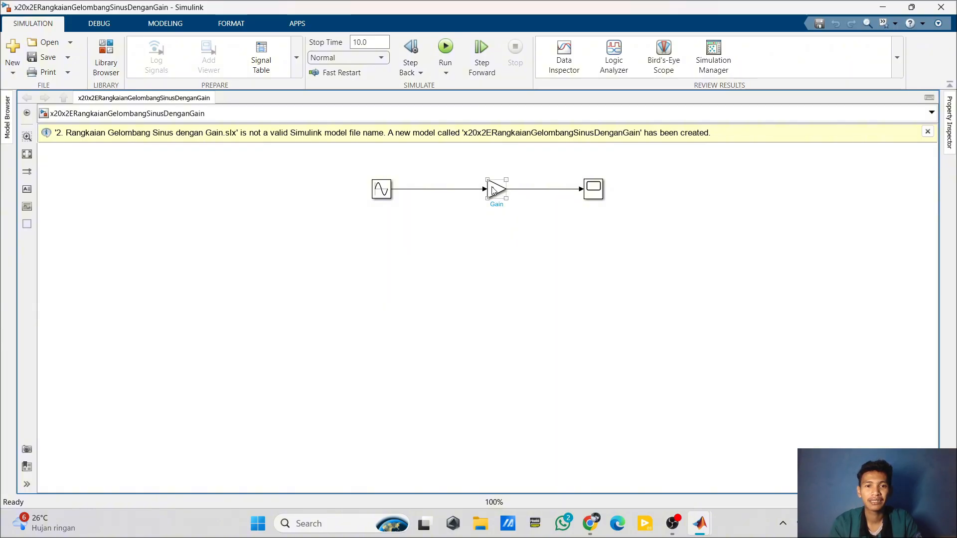
double_click(381, 188)
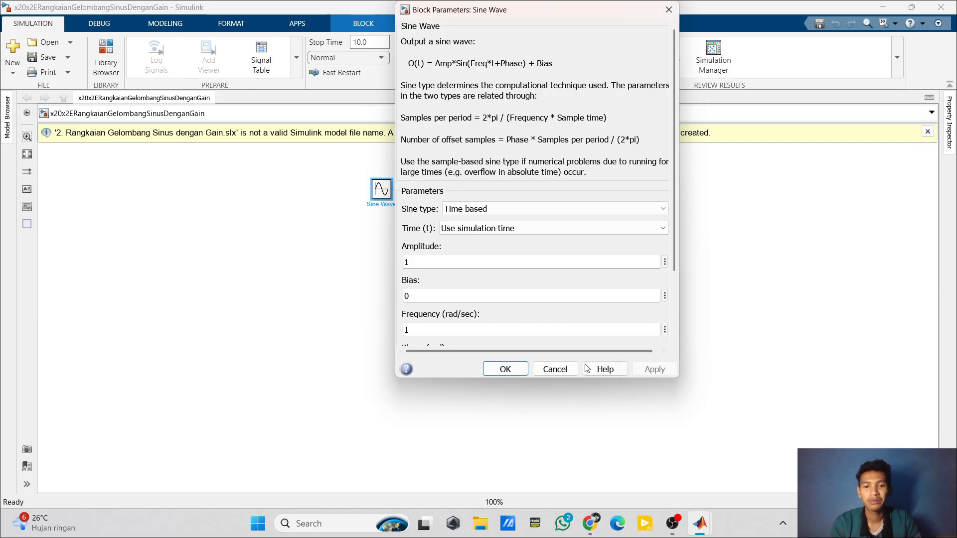
click(518, 369)
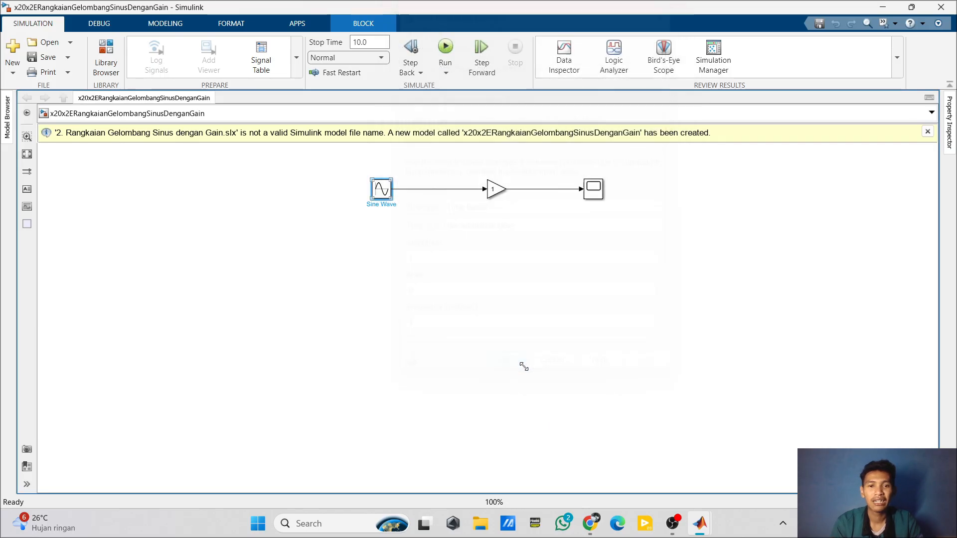
double_click(493, 189)
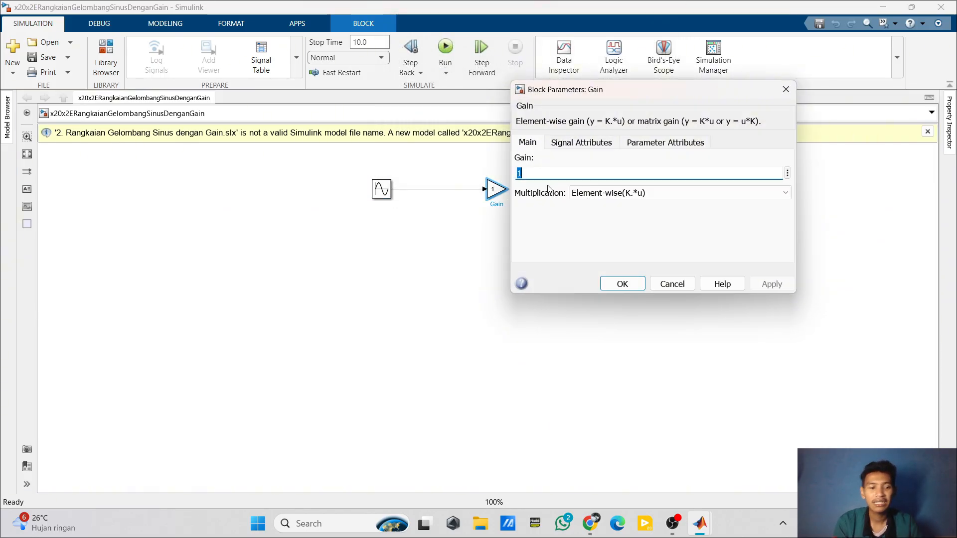
text(2)
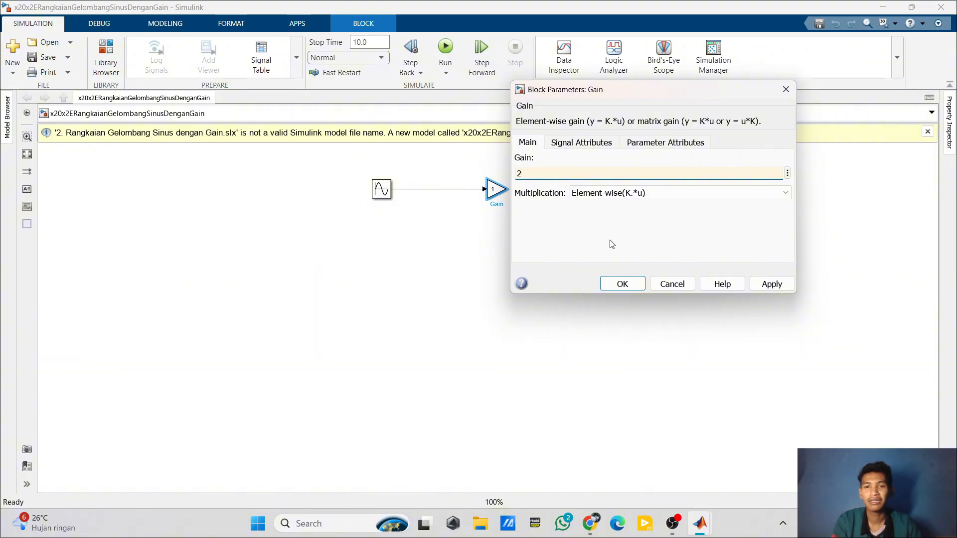
click(630, 287)
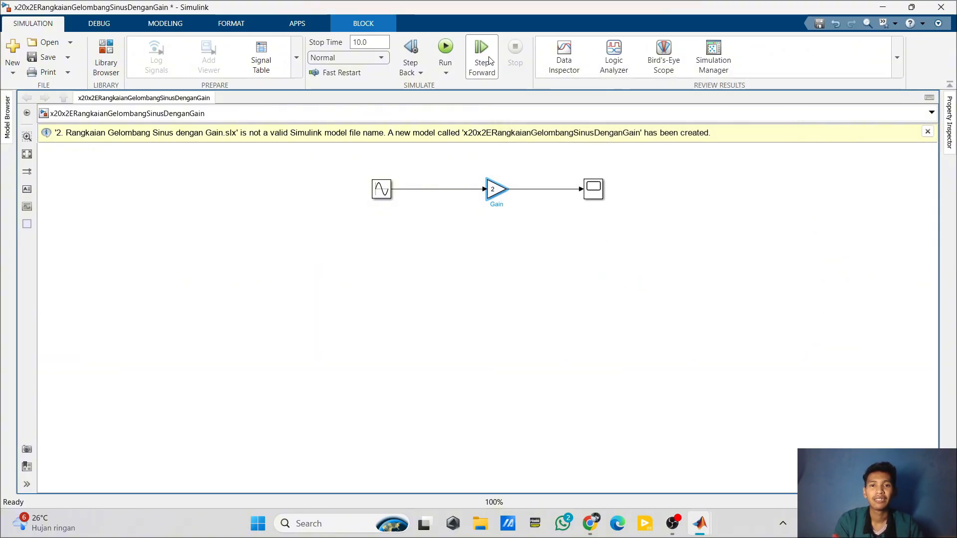
Step: Run the simulation with the Gain block and view the amplified waveform in the Scope, closing the plot when done
click(453, 46)
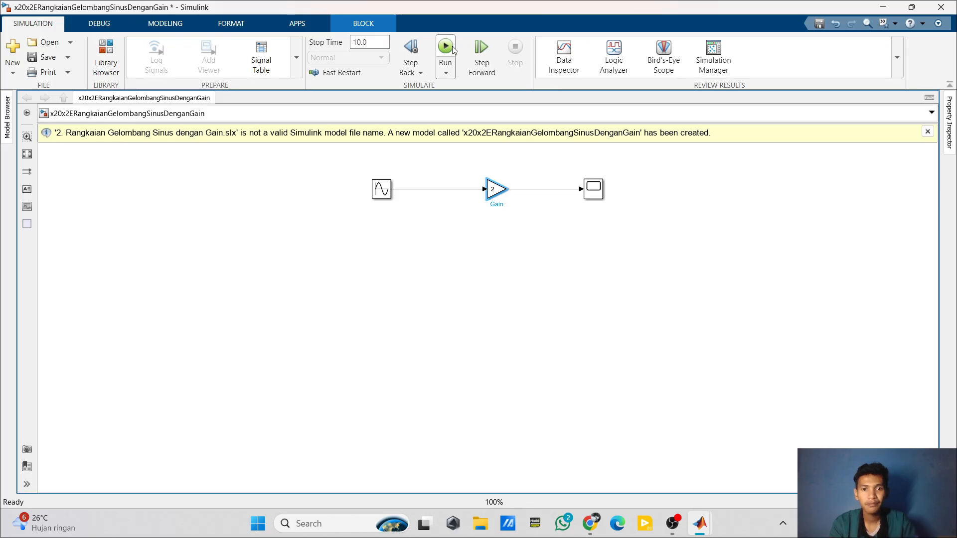
click(594, 195)
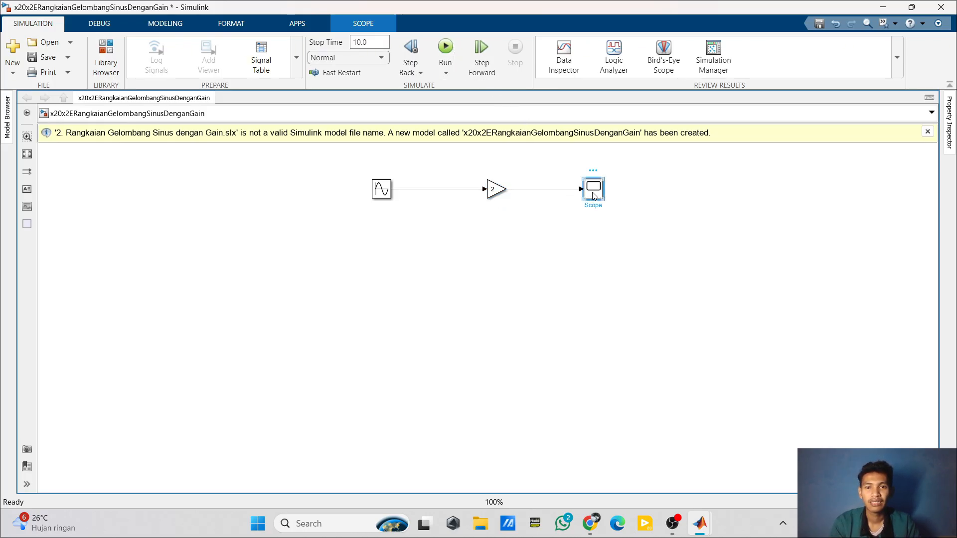
double_click(593, 195)
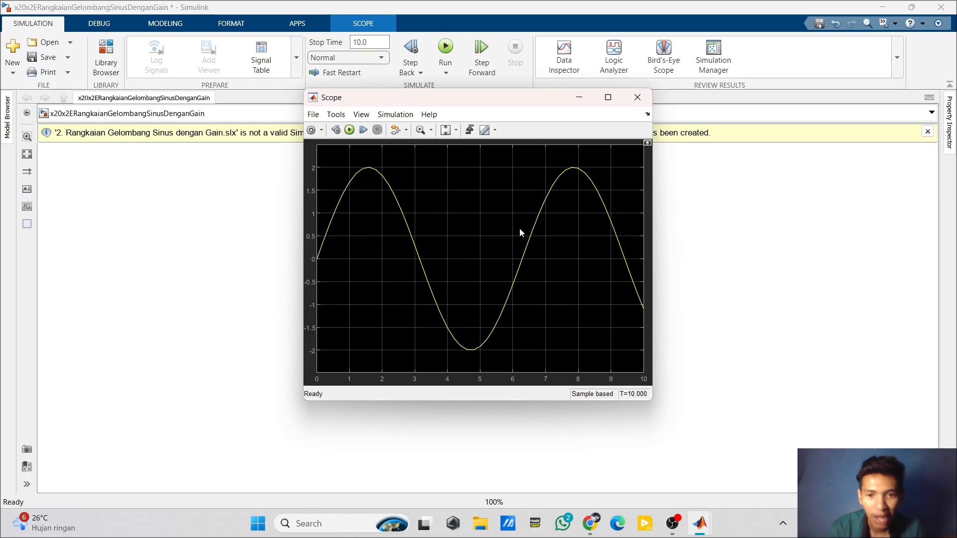
click(637, 97)
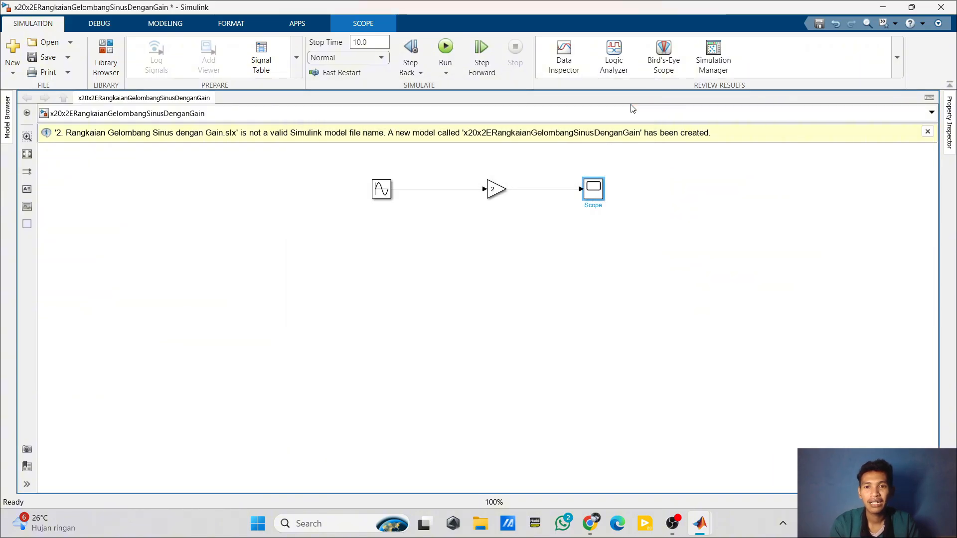
click(490, 220)
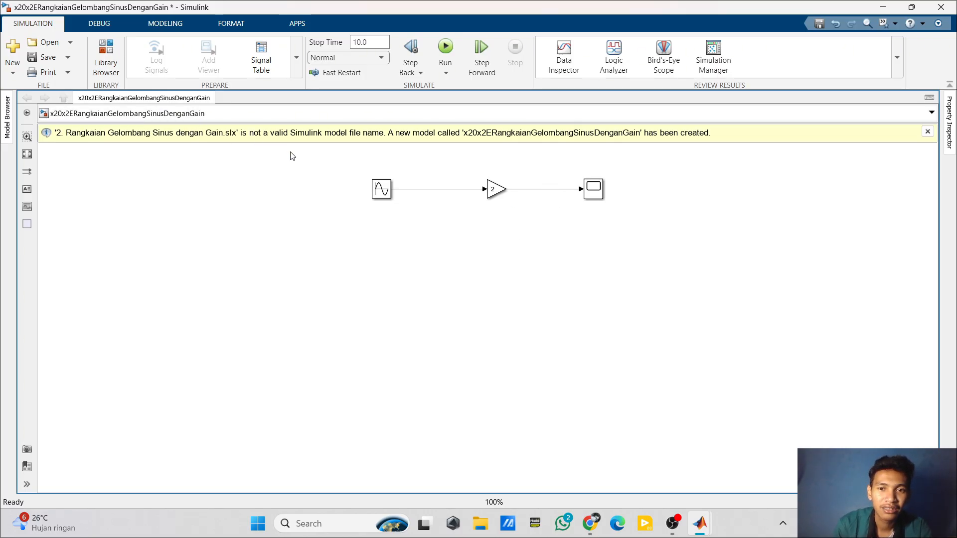
Step: Open the model file "3. Rangkaian Perbandingan Gelombang Sinus dengan MUX" from the SIMULINK folder
click(44, 44)
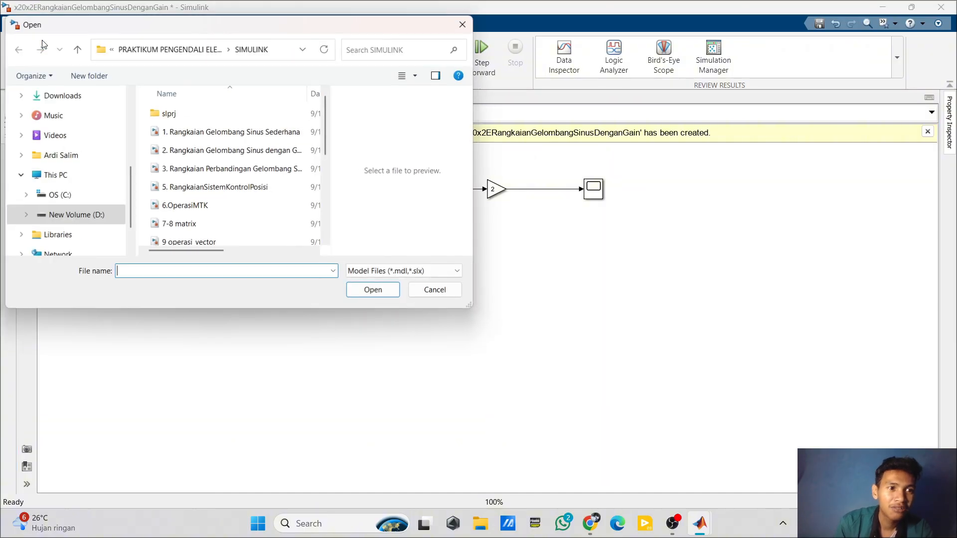
click(204, 171)
click(390, 293)
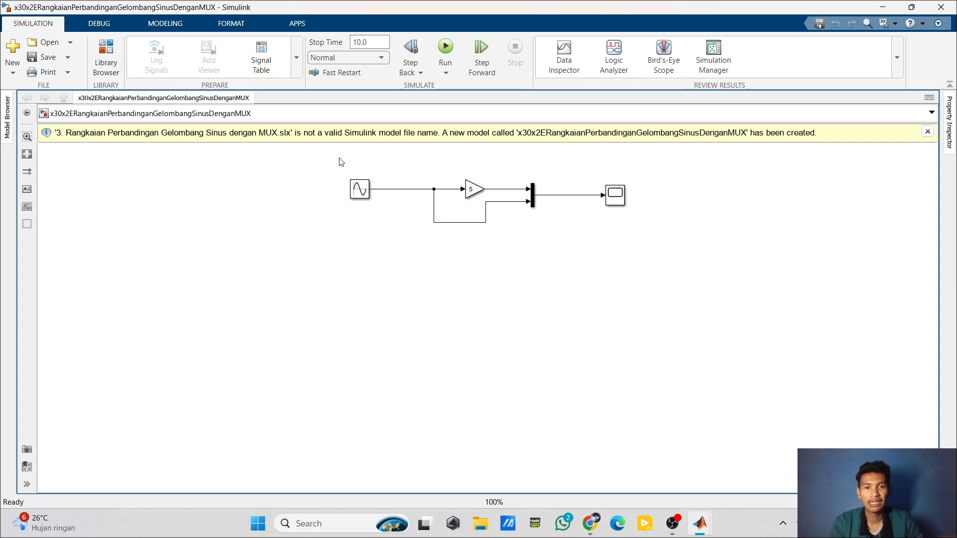
drag(339, 152, 431, 156)
drag(331, 155, 648, 248)
click(591, 288)
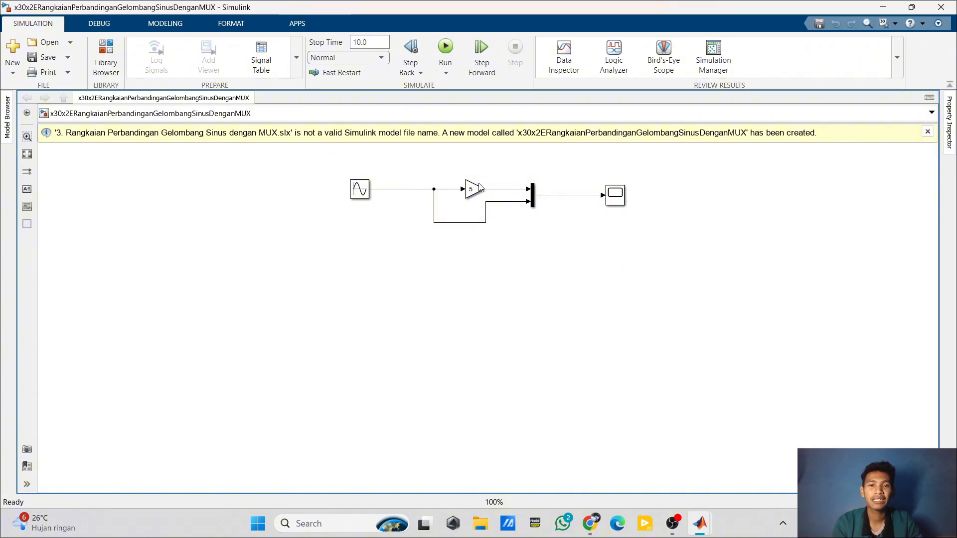
Step: Set the amplitude of the Sine Wave block in the MUX comparison model to 2
double_click(359, 190)
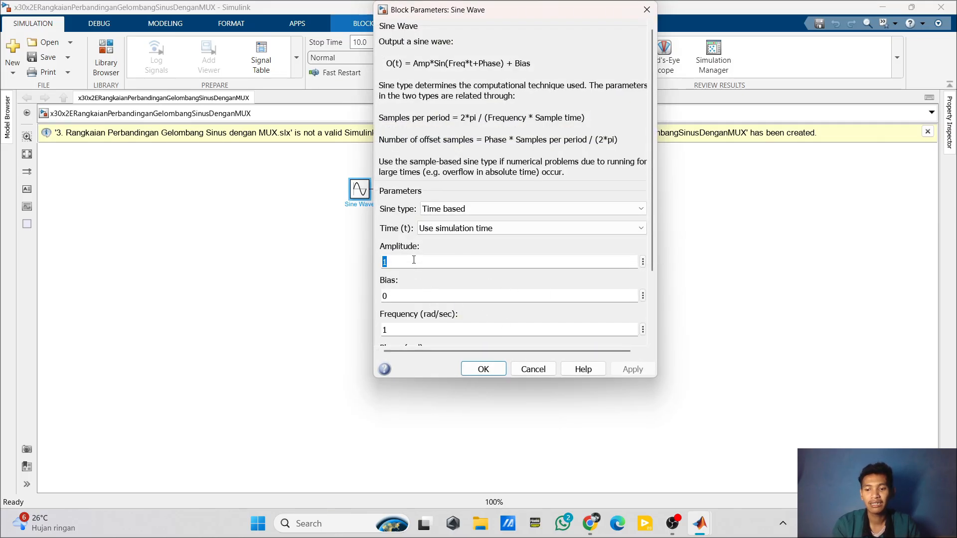
key(BackSpace)
text(00)
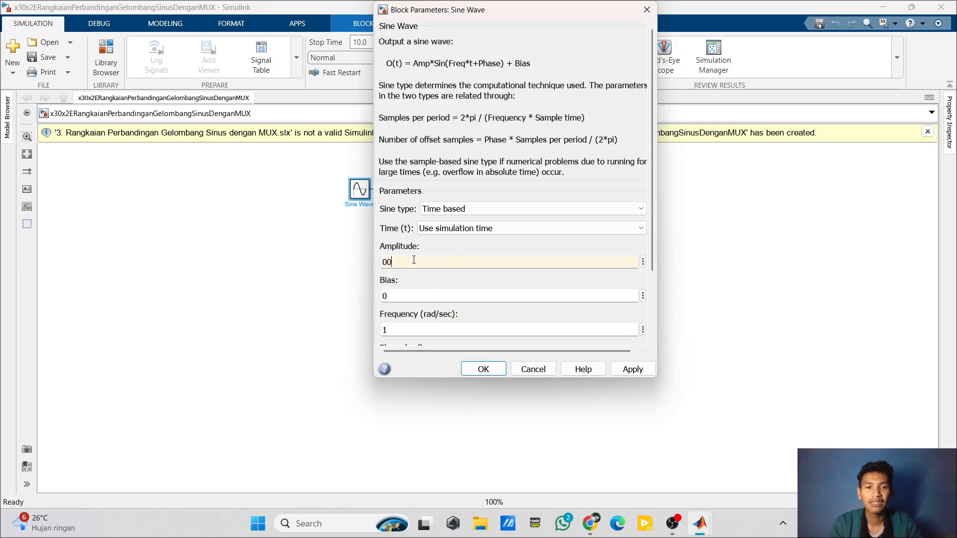
text(000000000000000)
key(BackSpace)
key(BackSpace)
key(BackSpace)
key(BackSpace)
key(BackSpace)
key(BackSpace)
key(BackSpace)
key(BackSpace)
key(BackSpace)
key(BackSpace)
key(BackSpace)
key(BackSpace)
key(BackSpace)
key(BackSpace)
key(BackSpace)
key(BackSpace)
key(BackSpace)
key(BackSpace)
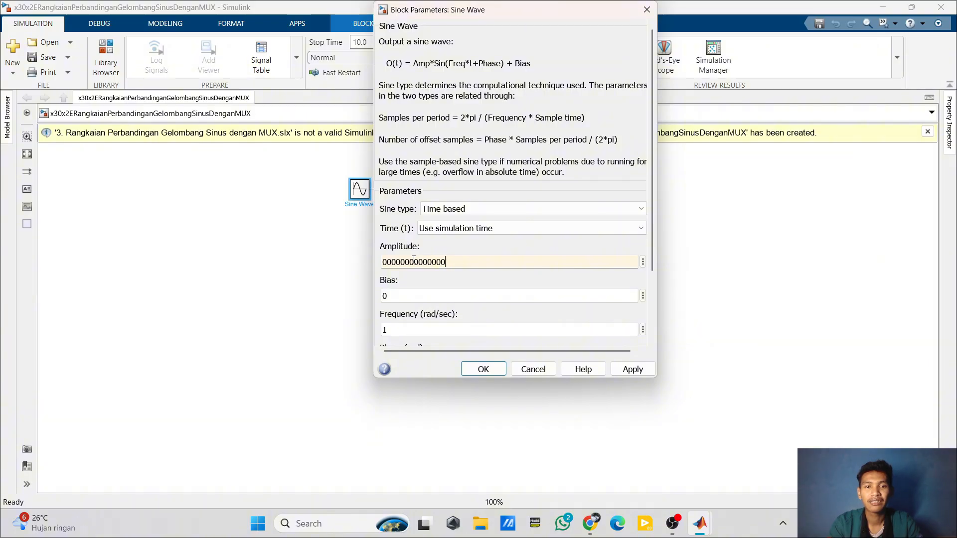
text(2)
key(Return)
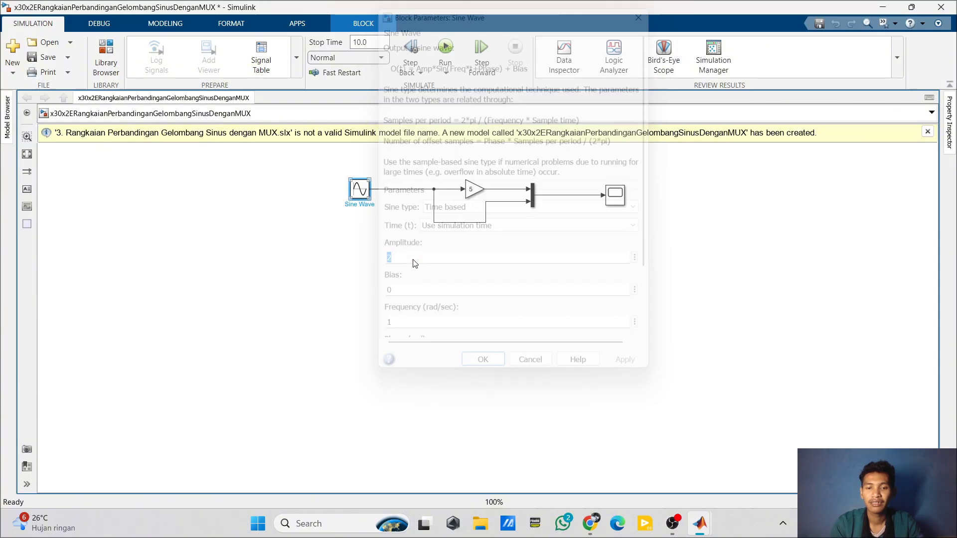
Step: Set the Gain block's gain to 3 in the MUX comparison model
double_click(469, 194)
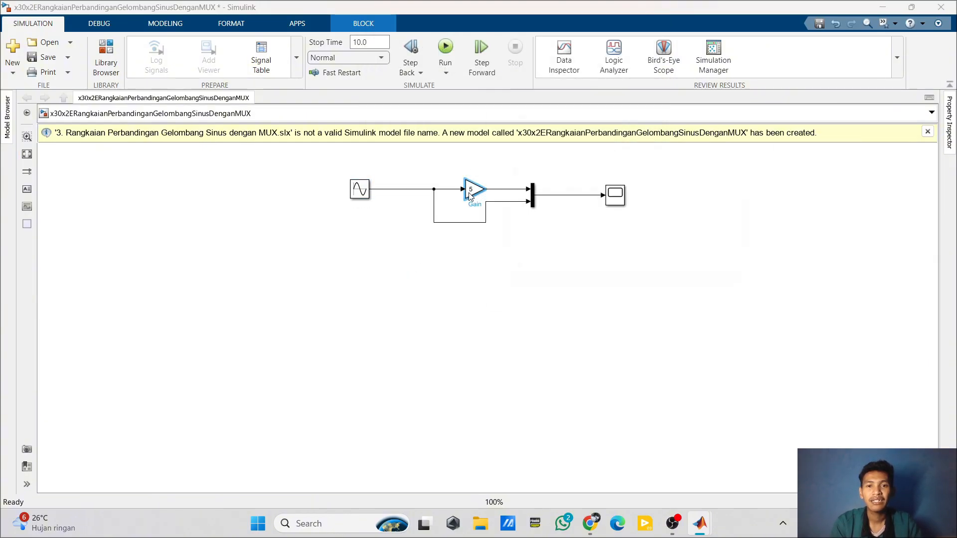
text(3)
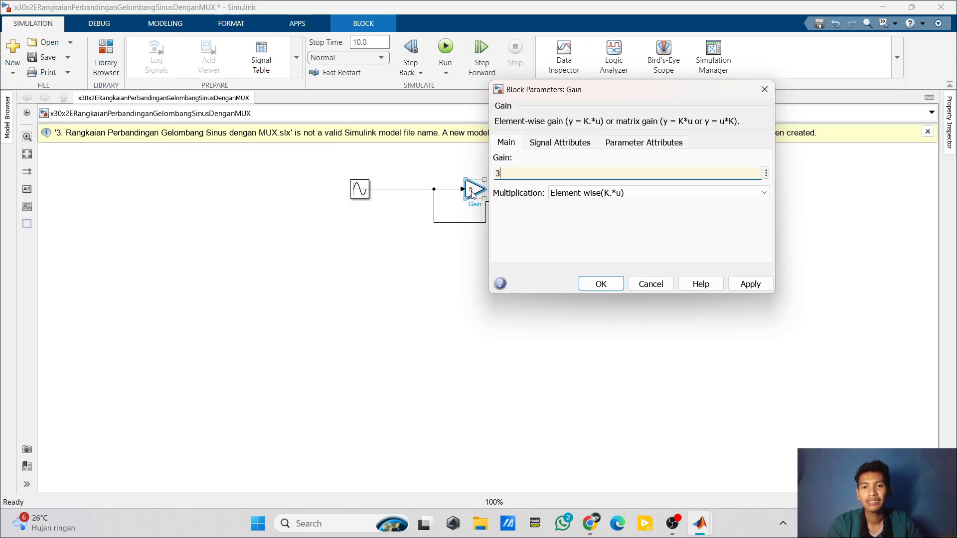
click(598, 282)
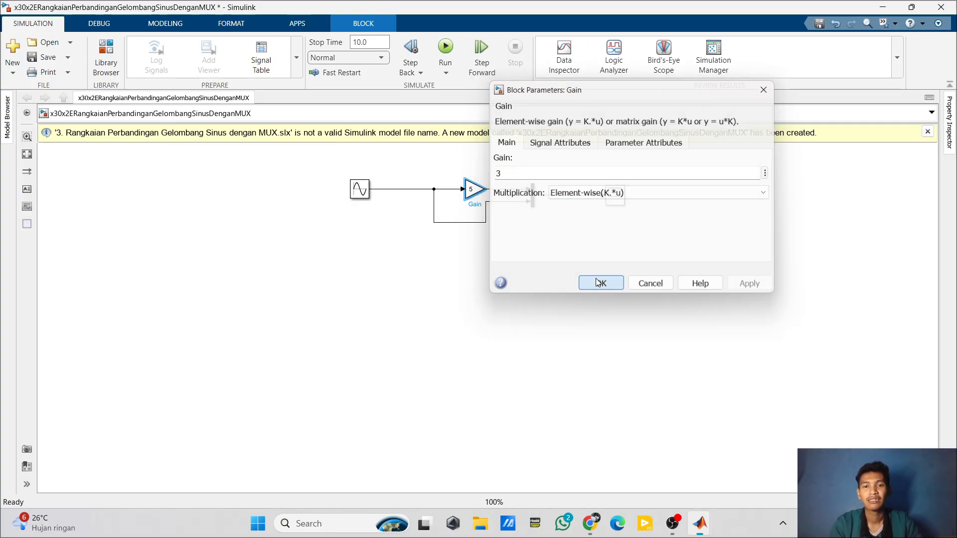
Step: Run the MUX comparison simulation and view both sine waveforms together in the Scope, closing the plot when done
click(445, 46)
click(445, 46)
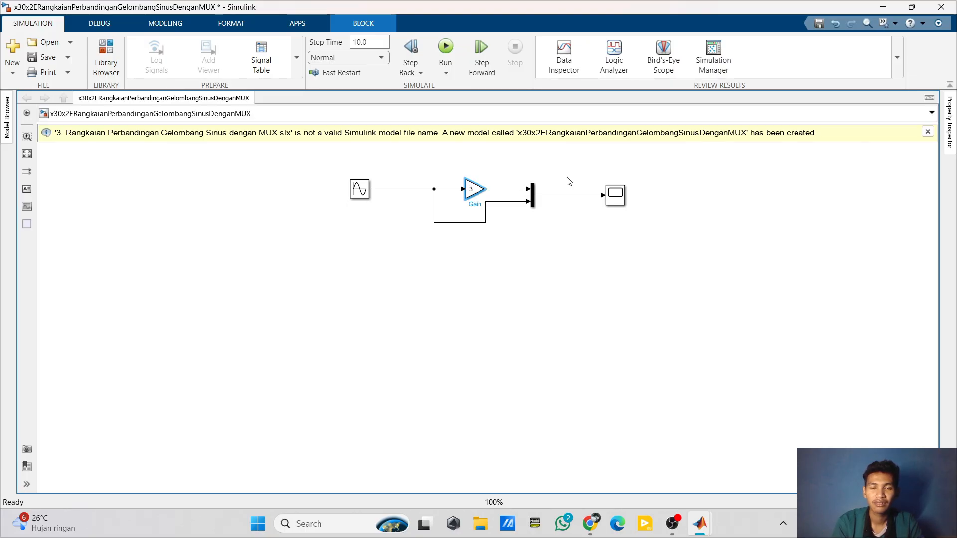
click(621, 201)
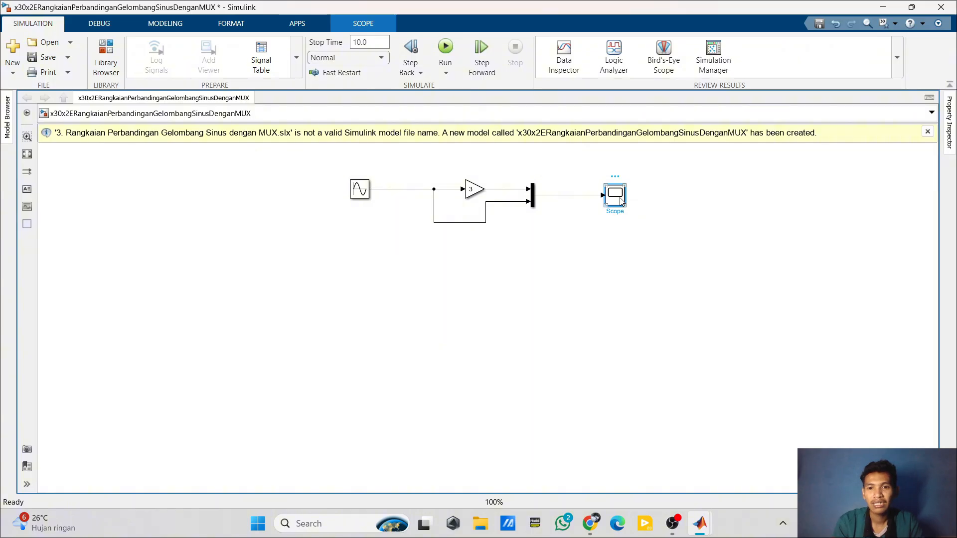
double_click(621, 201)
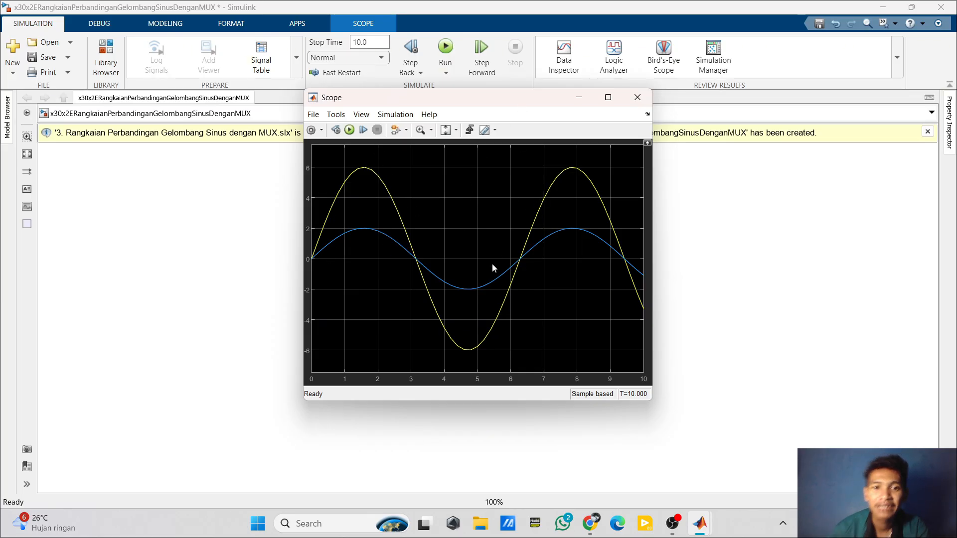
click(637, 97)
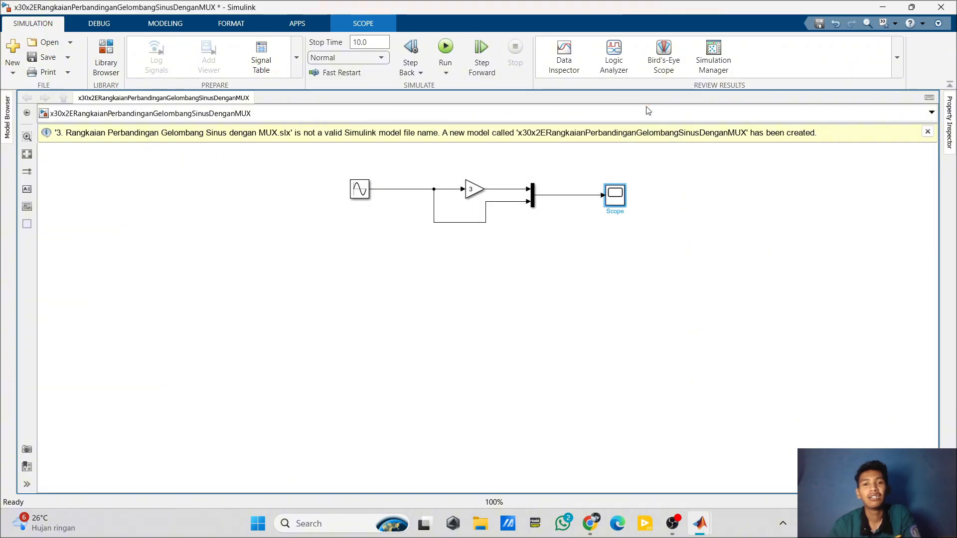
click(44, 45)
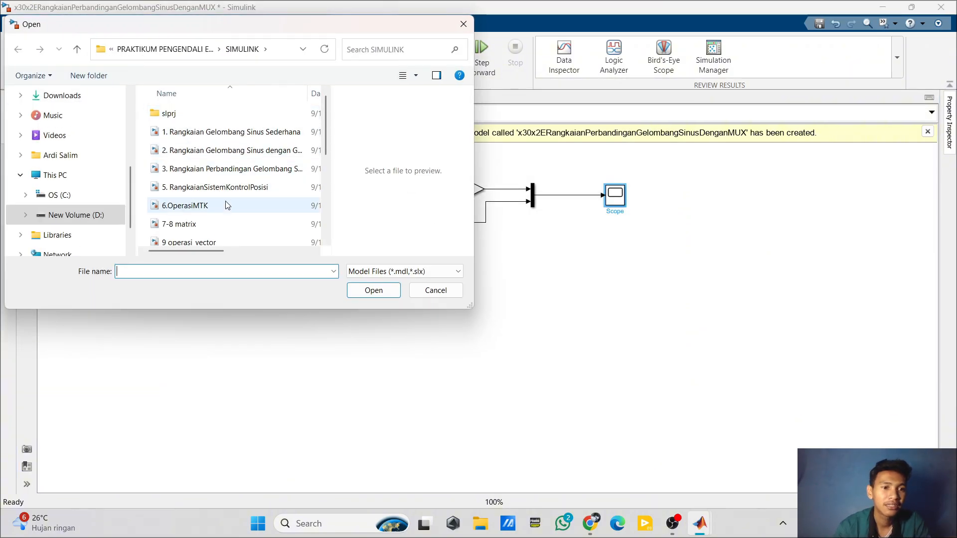
scroll(228, 206, down, 2)
scroll(226, 196, down, 2)
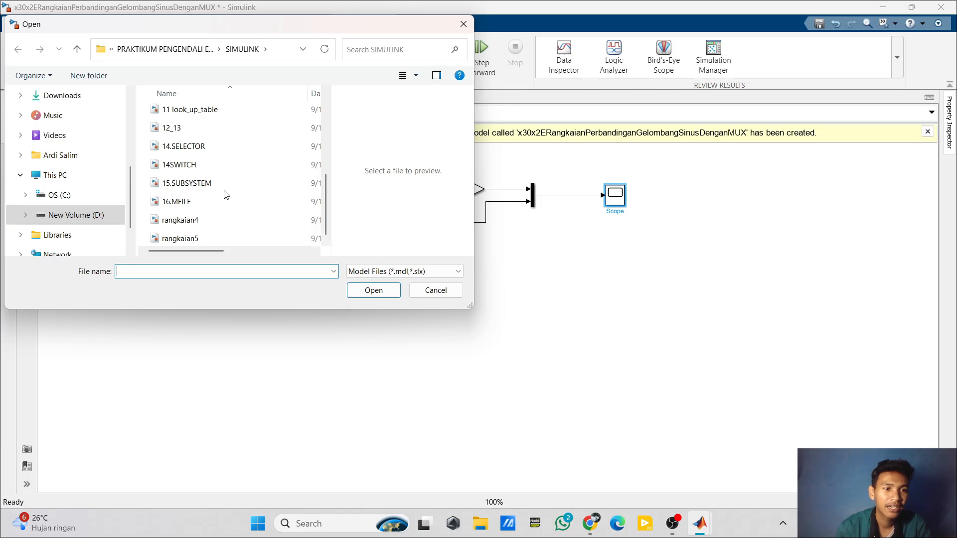
scroll(225, 195, up, 4)
scroll(226, 195, down, 4)
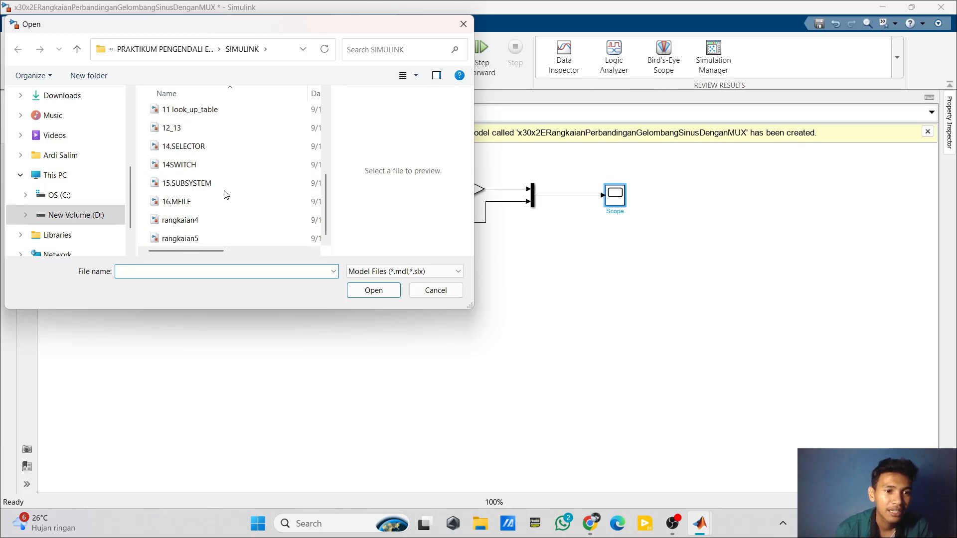
click(444, 290)
Step: Switch to the main MATLAB window, load rangkaian4codingan.mat into the workspace, and open the recent Simulink model rangkaian4.slx
mouse_move(702, 523)
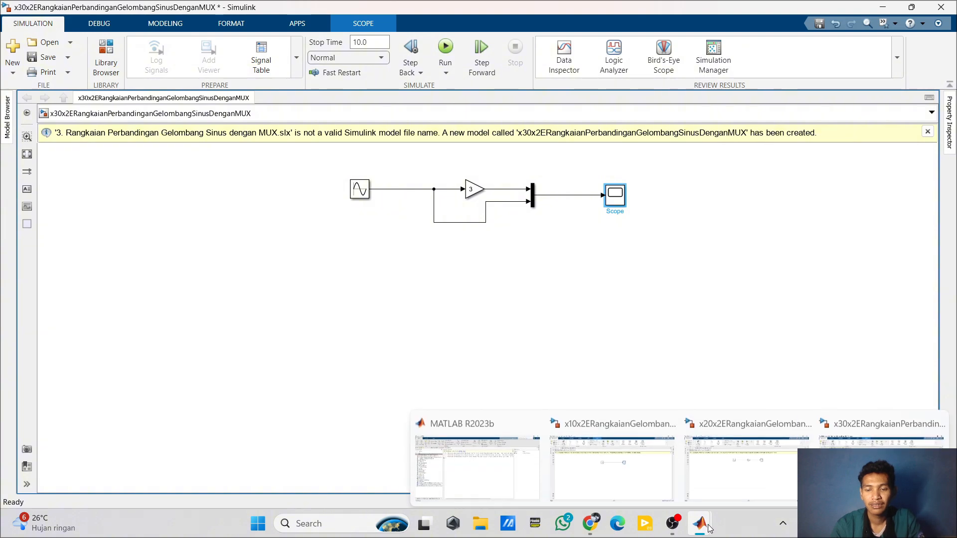
click(488, 434)
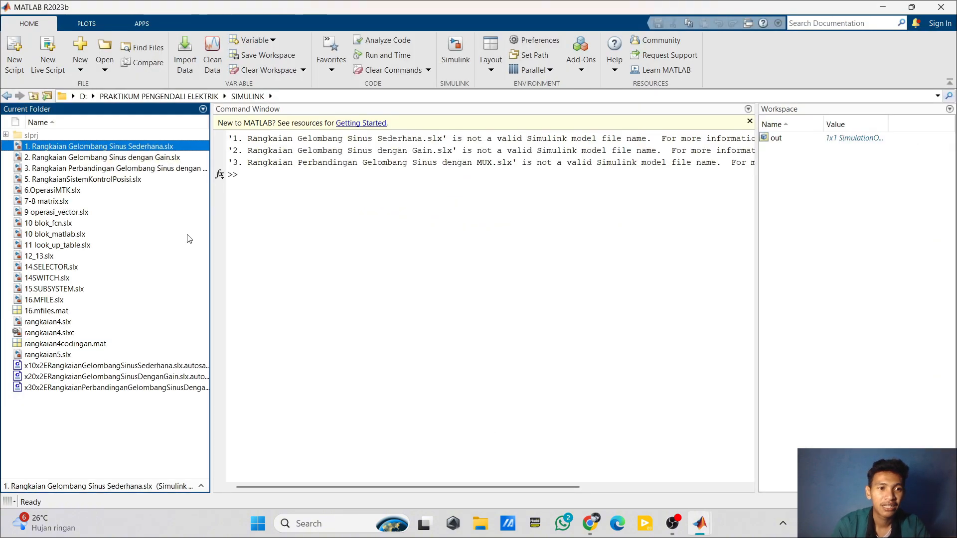
double_click(64, 344)
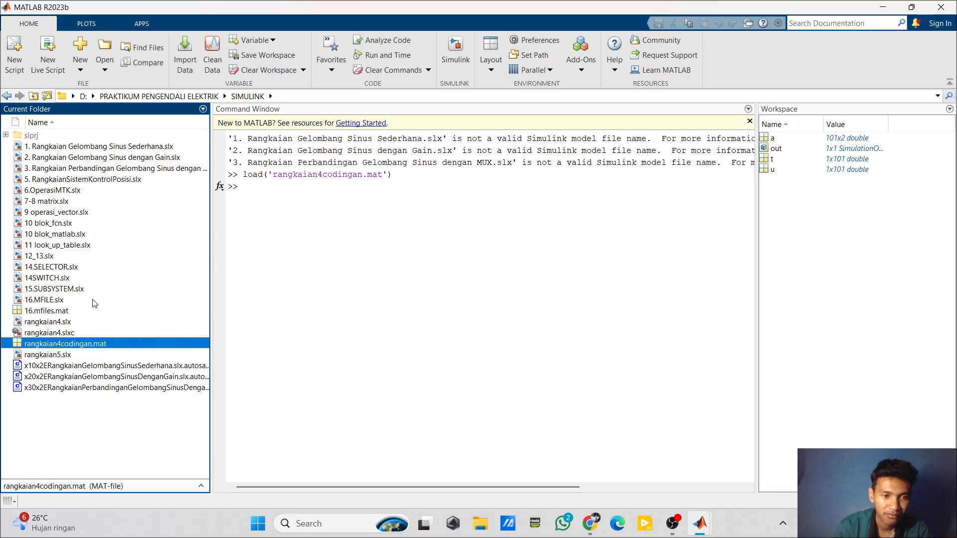
click(445, 58)
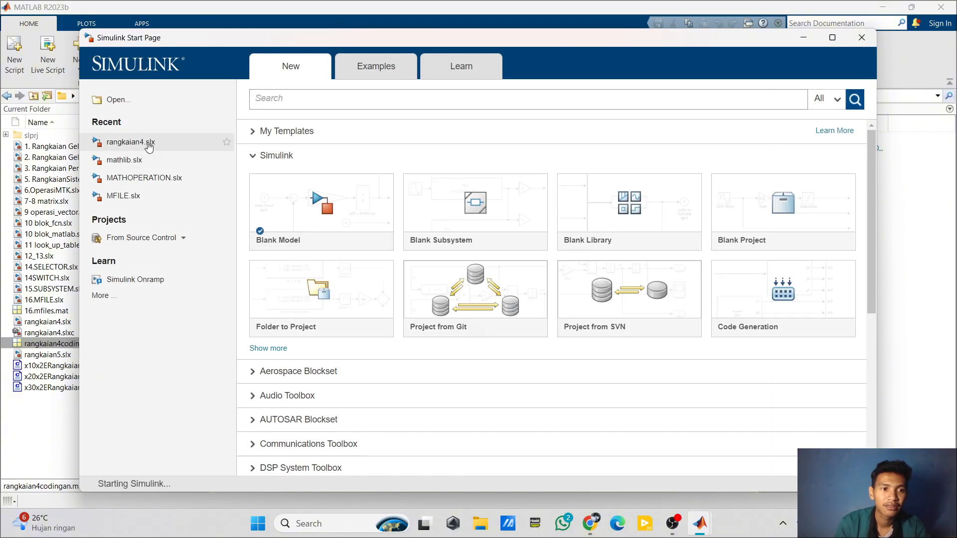
click(148, 143)
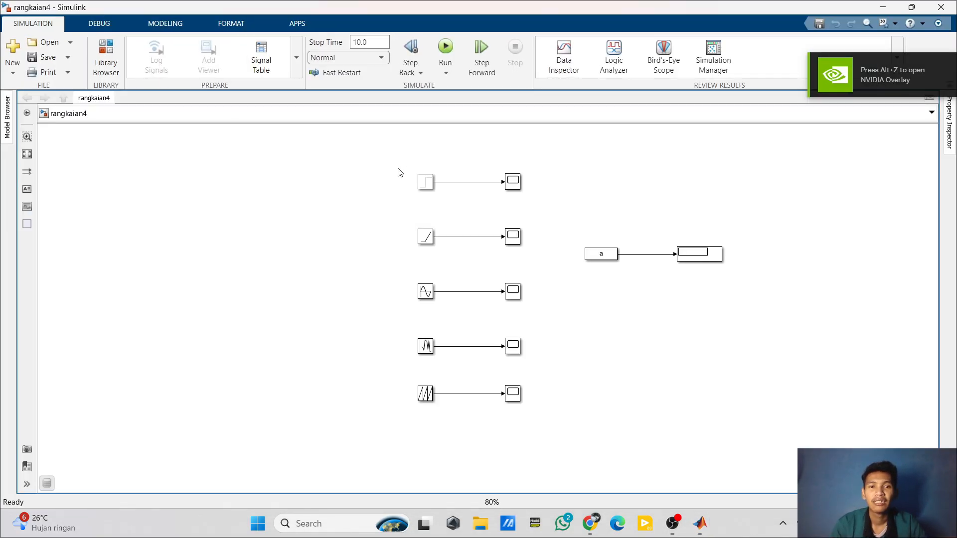
Step: Examine the five source-to-scope circuits, going through the Step, Ramp, Sine Wave, Random Number and Repeating Sequence blocks in turn
drag(390, 162, 547, 424)
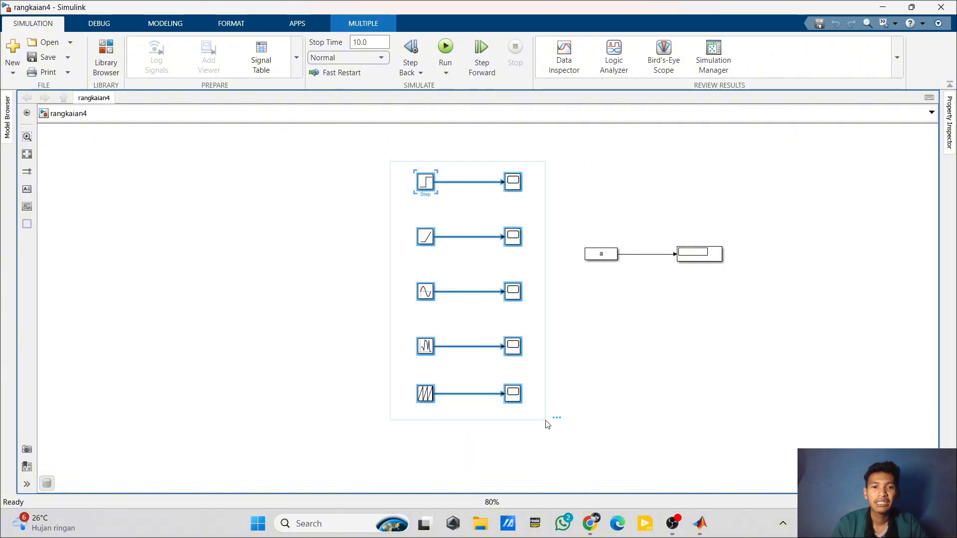
click(655, 367)
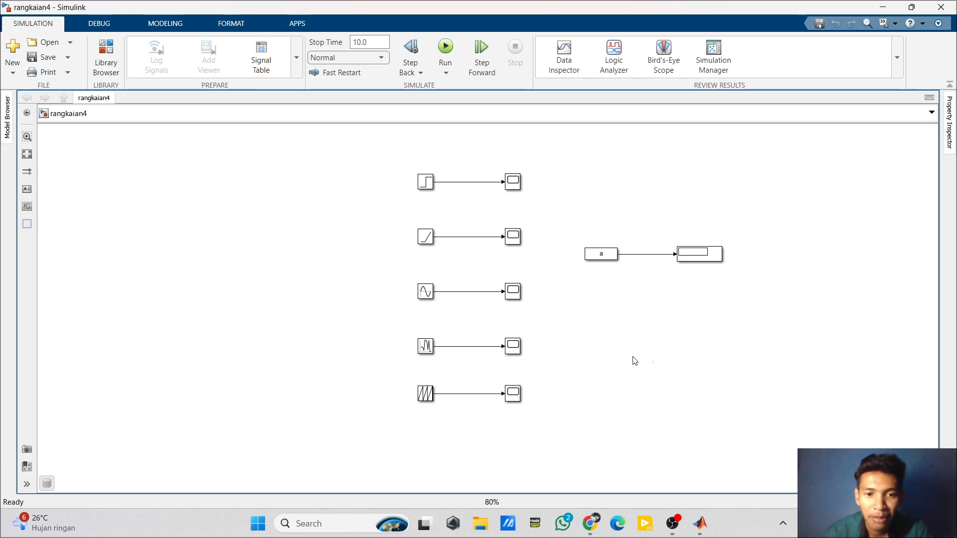
click(433, 185)
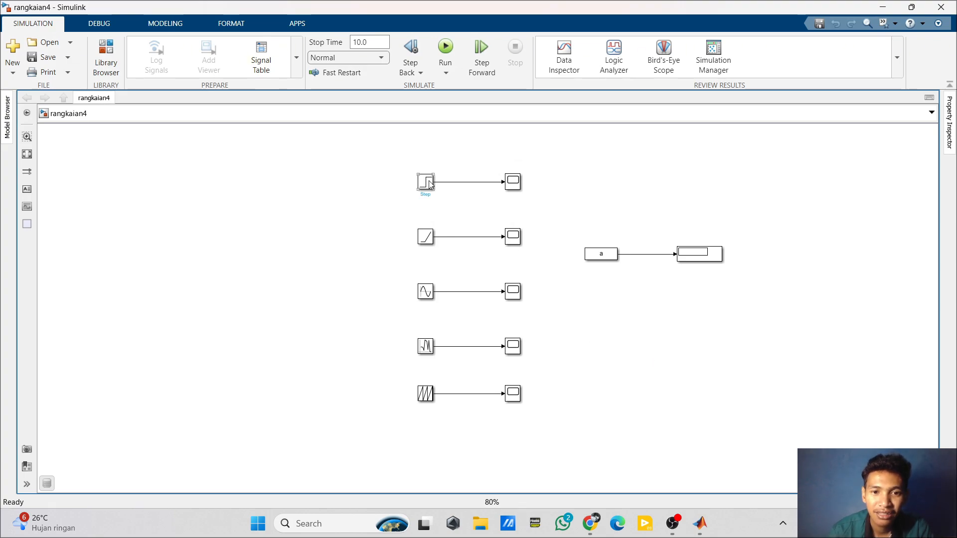
click(430, 185)
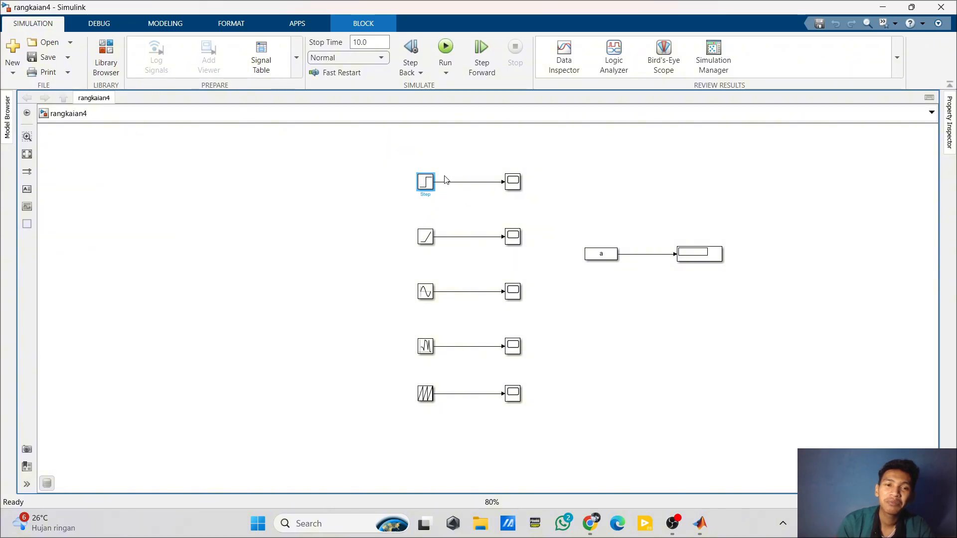
click(427, 236)
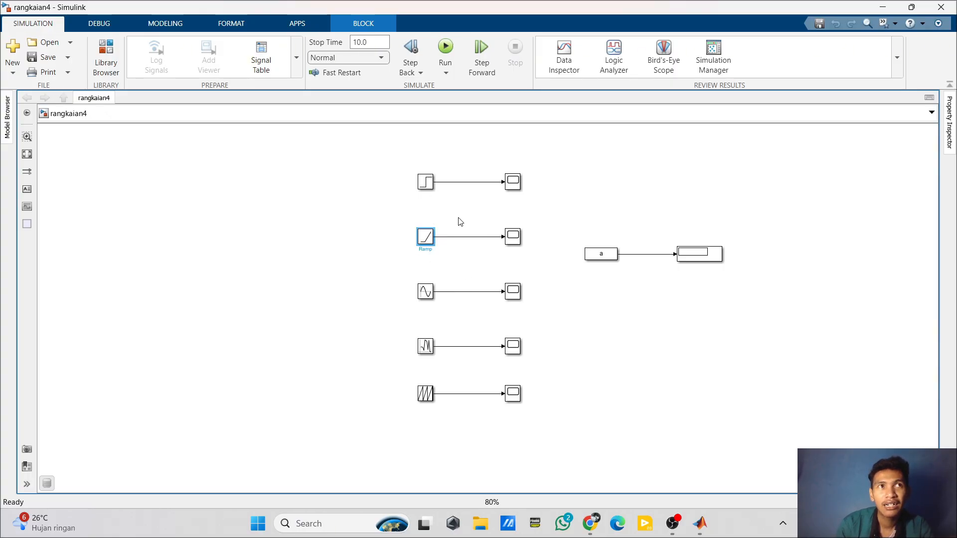
click(424, 291)
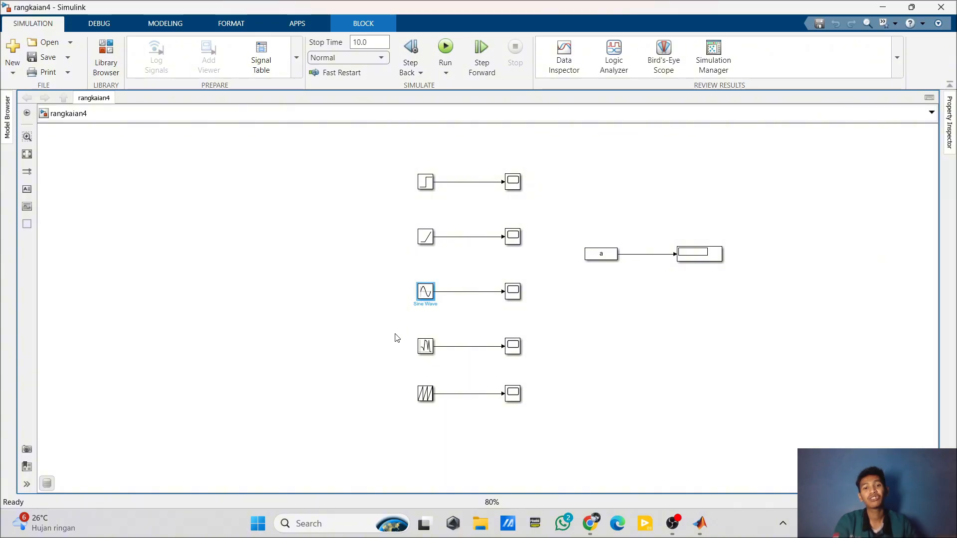
click(430, 346)
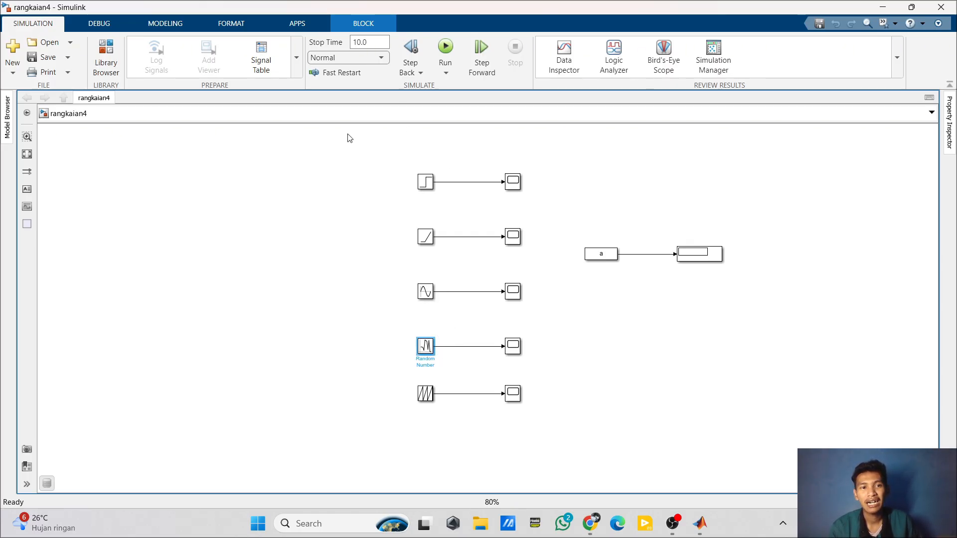
click(429, 385)
click(427, 395)
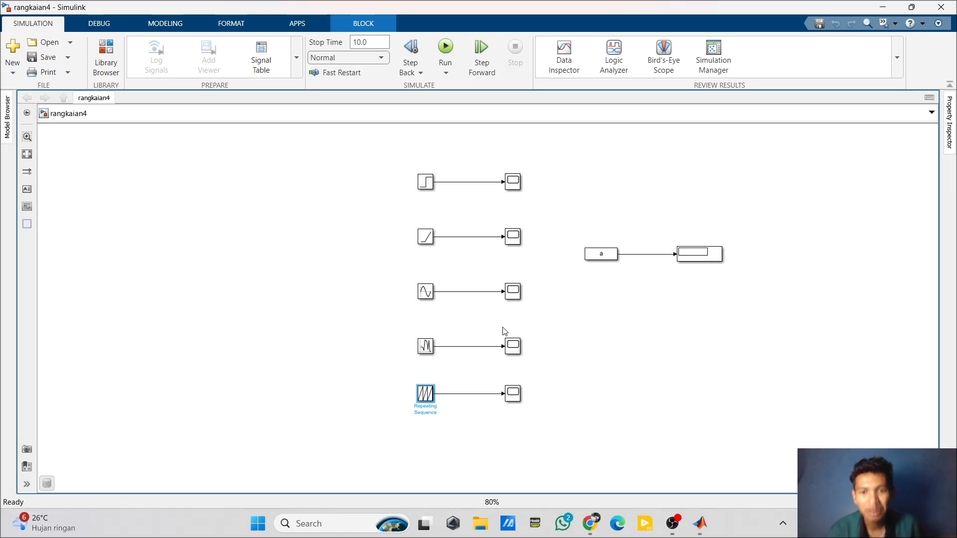
click(378, 289)
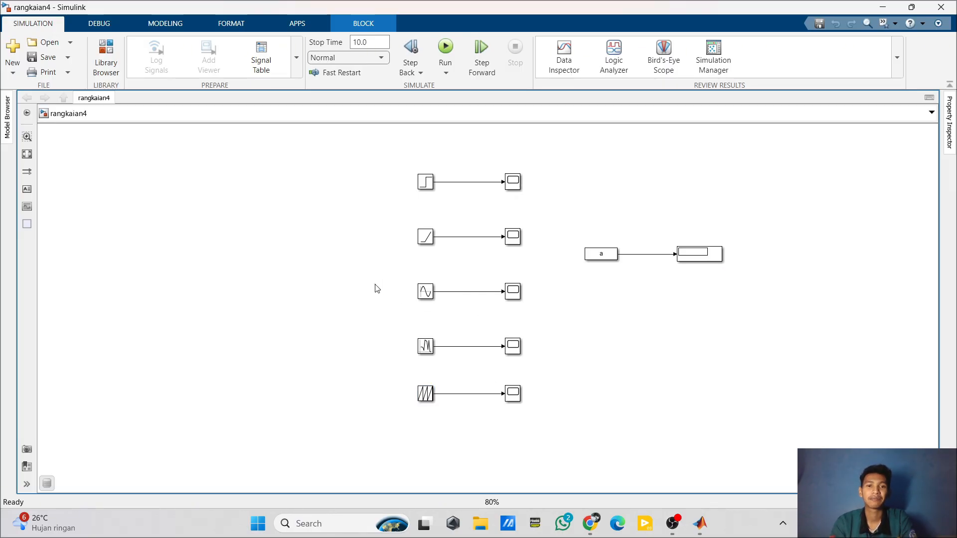
Step: Check the block parameters of the Step and Ramp sources, keeping their current settings
double_click(426, 181)
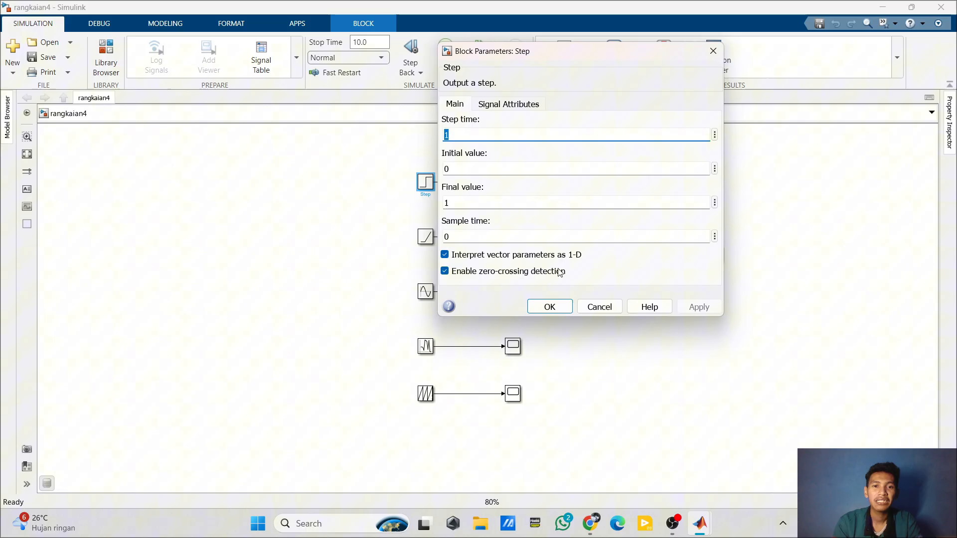
click(550, 307)
double_click(428, 237)
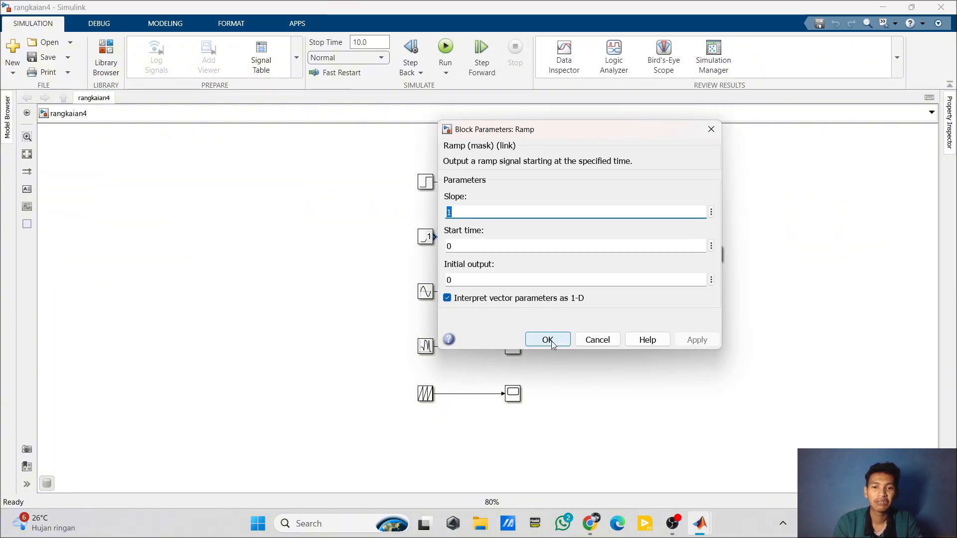
click(552, 340)
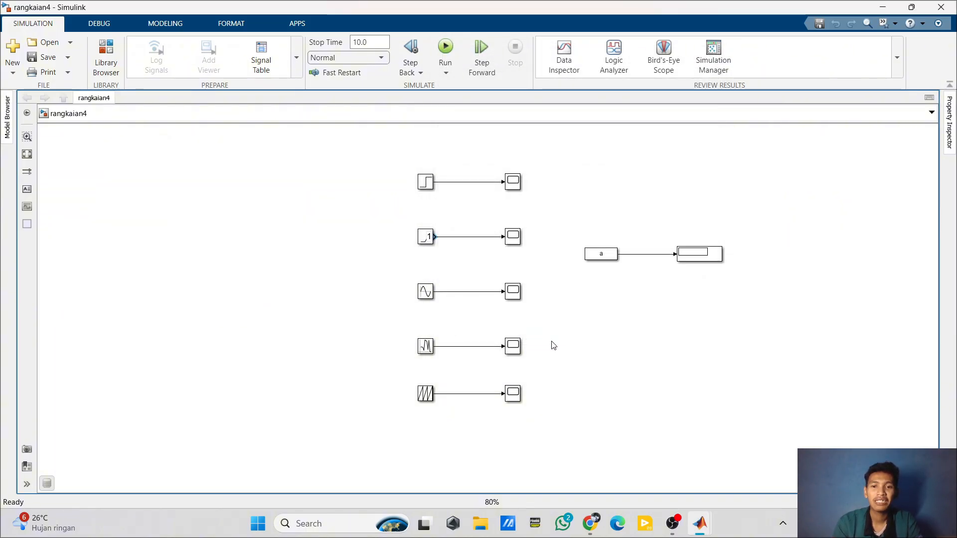
click(598, 256)
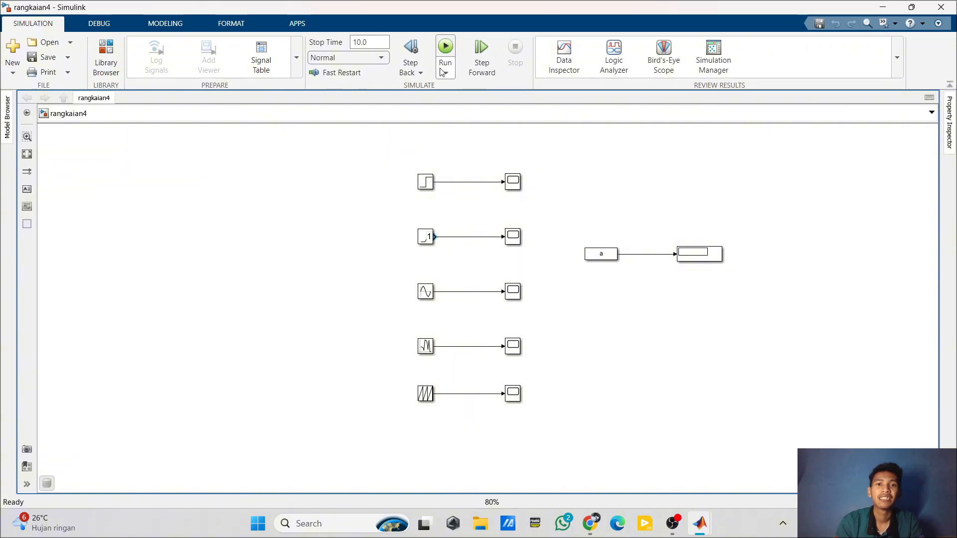
Step: Run the rangkaian4 simulation and view the Step block's signal in its connected scope, closing the plot when done
click(446, 47)
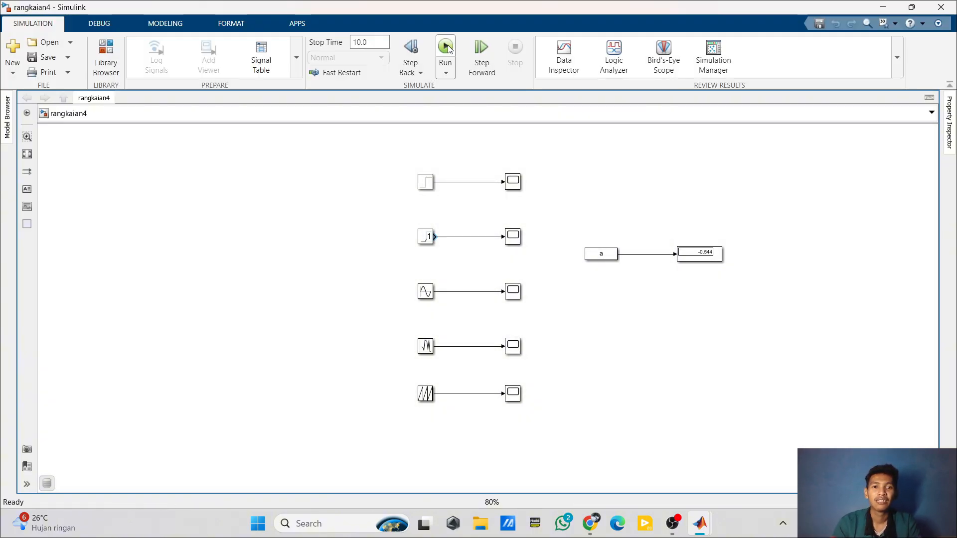
click(514, 183)
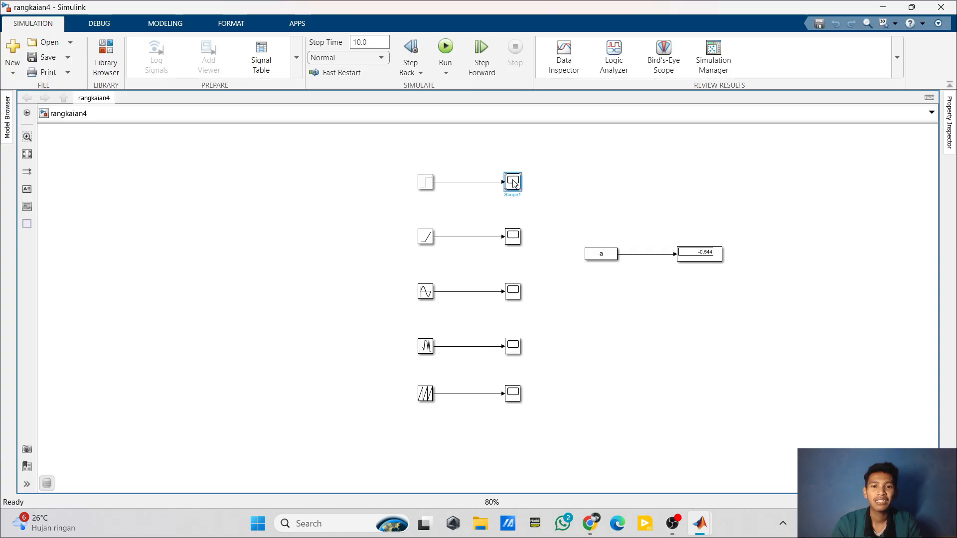
double_click(514, 182)
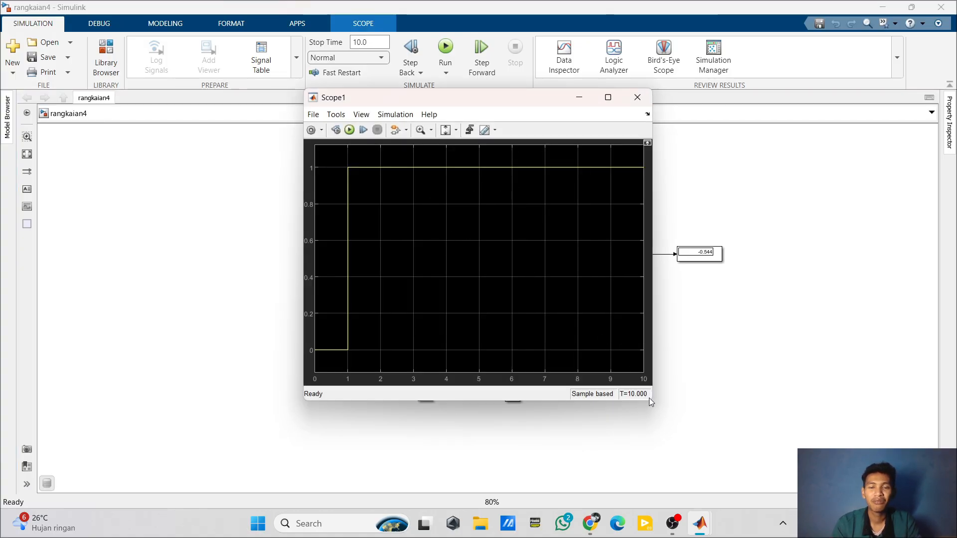
click(637, 98)
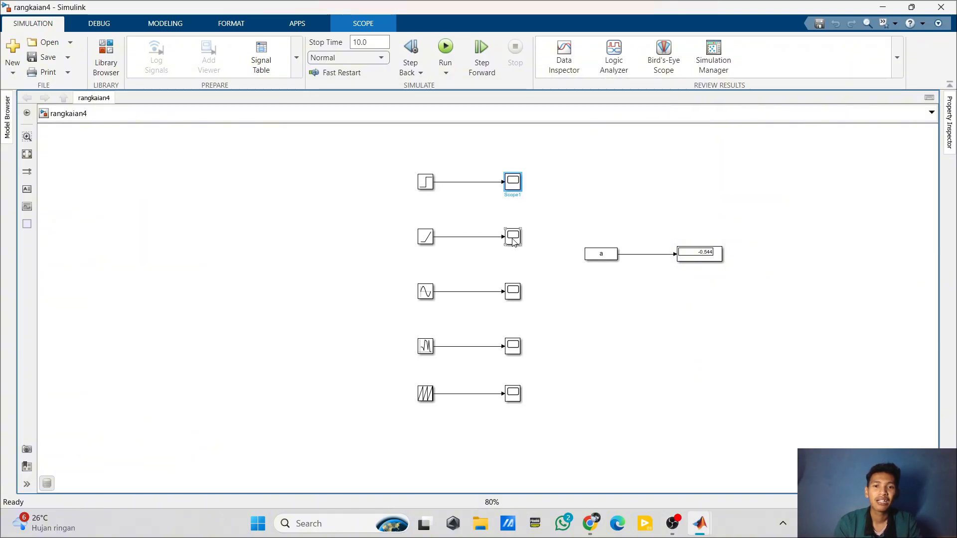
Step: View the Ramp block's signal in its connected scope, close the plot, and select the Sine Wave block
click(514, 241)
double_click(514, 241)
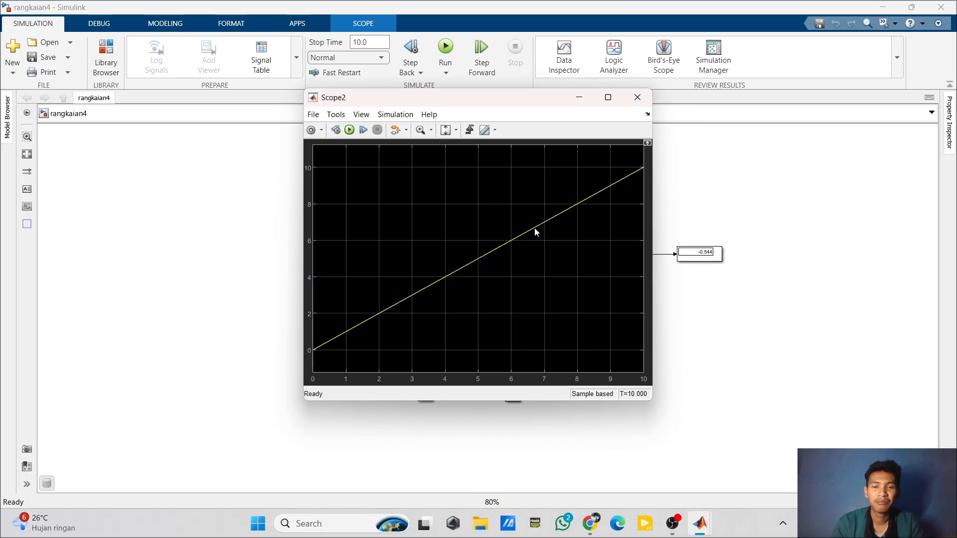
click(637, 98)
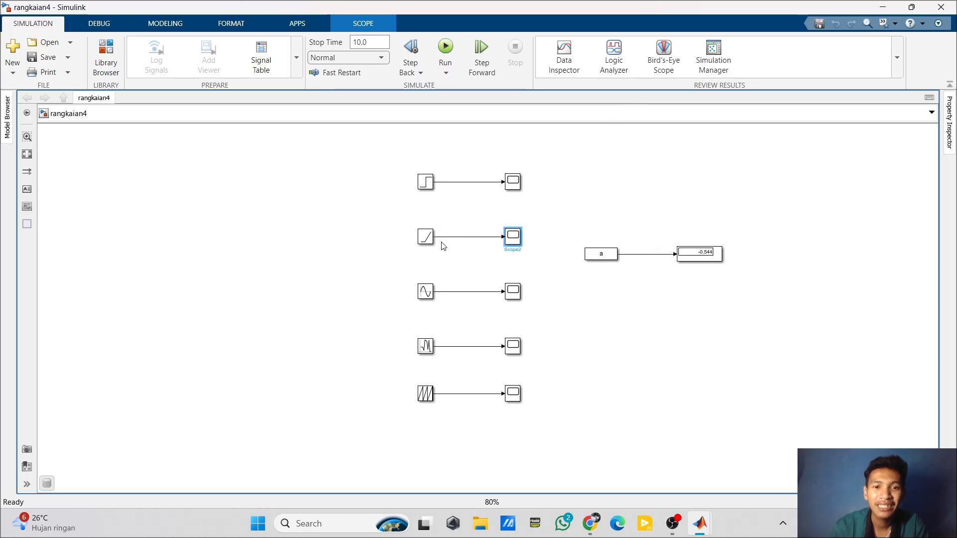
click(426, 292)
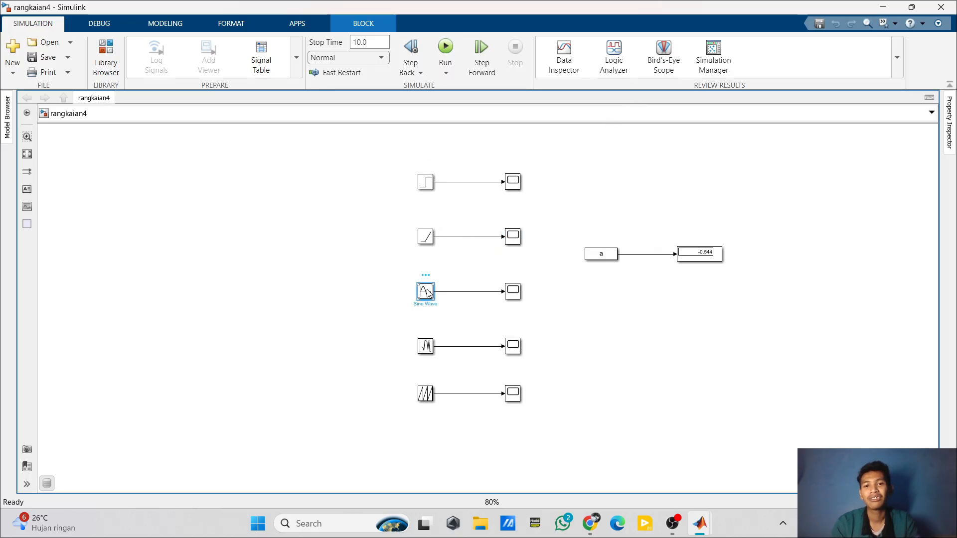
Step: View the Sine Wave, Random Number and Repeating Sequence signals in their connected scopes, closing each plot when done
double_click(513, 292)
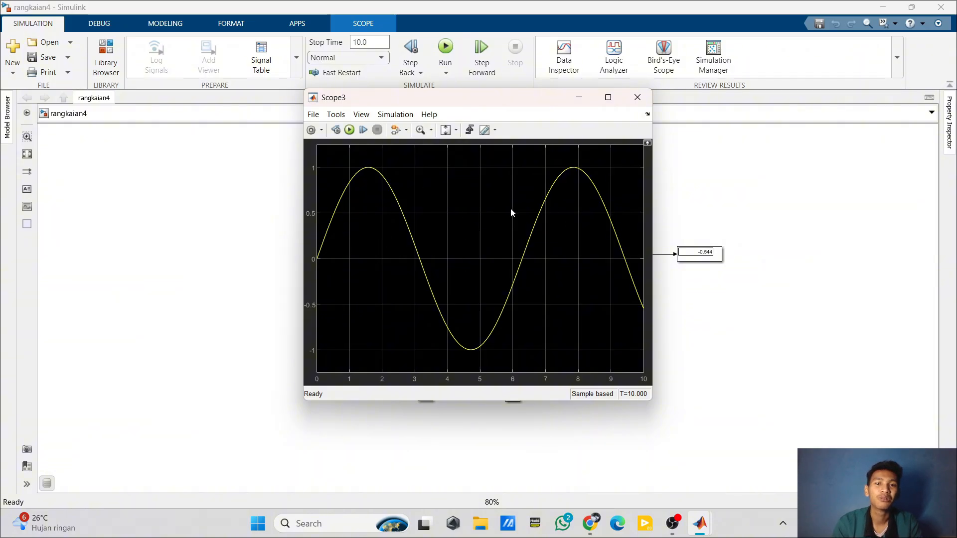
click(636, 98)
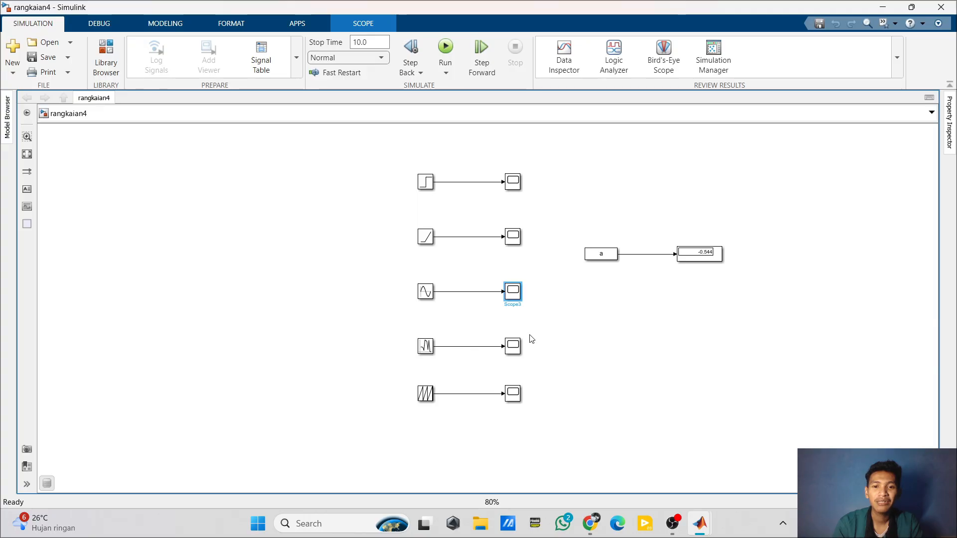
double_click(518, 347)
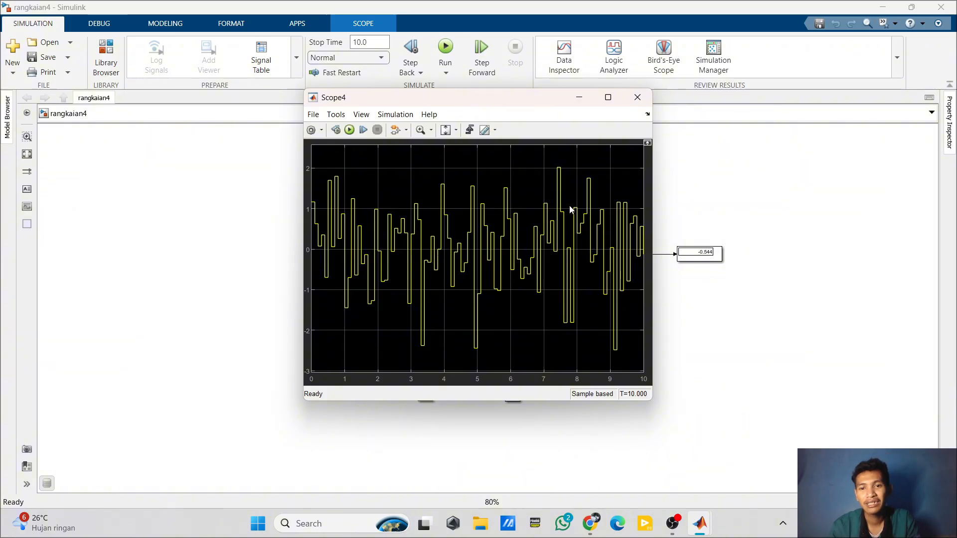
click(638, 97)
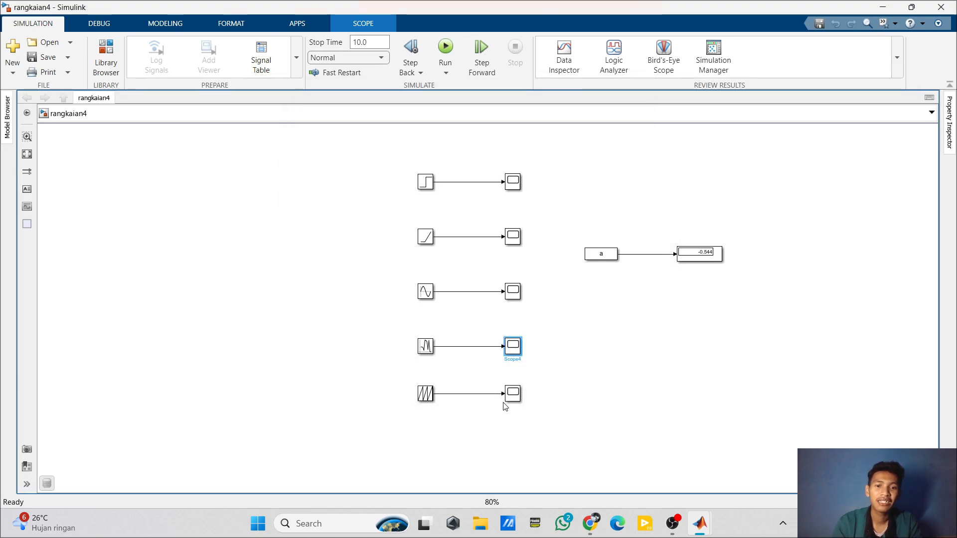
click(514, 403)
double_click(513, 399)
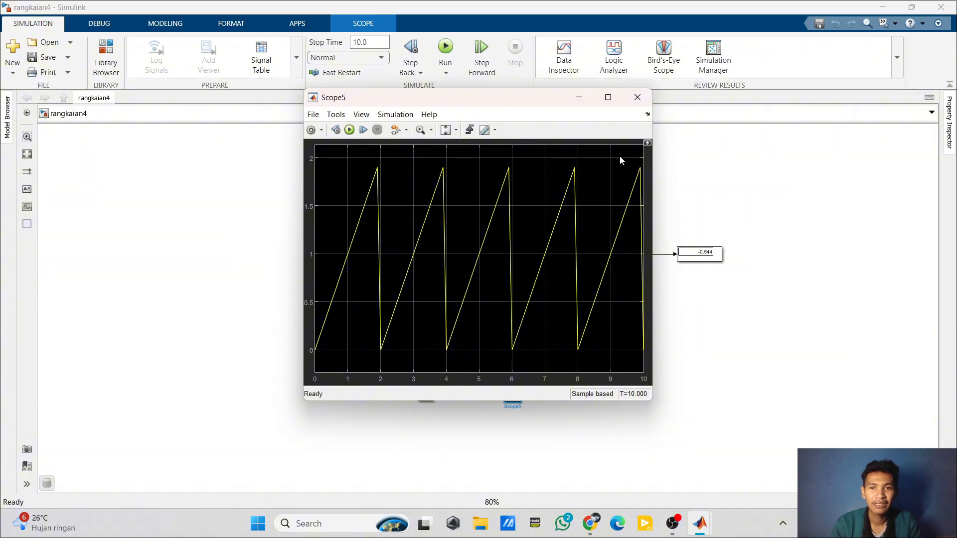
click(636, 95)
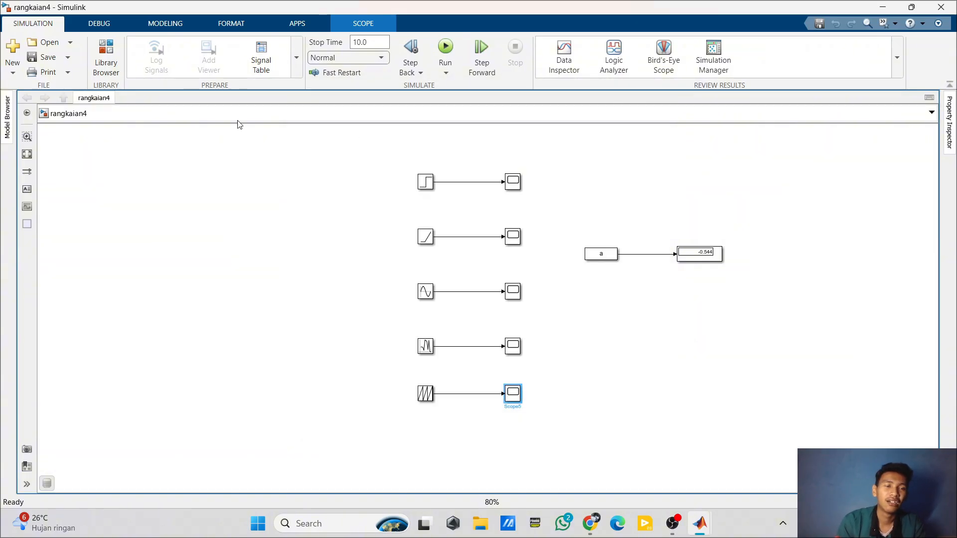
Step: Open the model file 5. RangkaianSistemKontrolPosisi from the SIMULINK folder
click(39, 43)
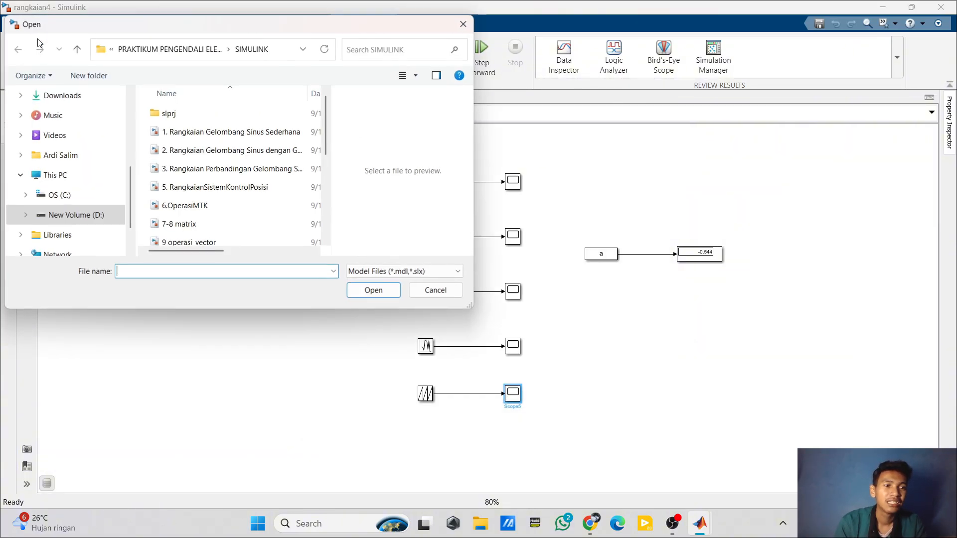
click(207, 192)
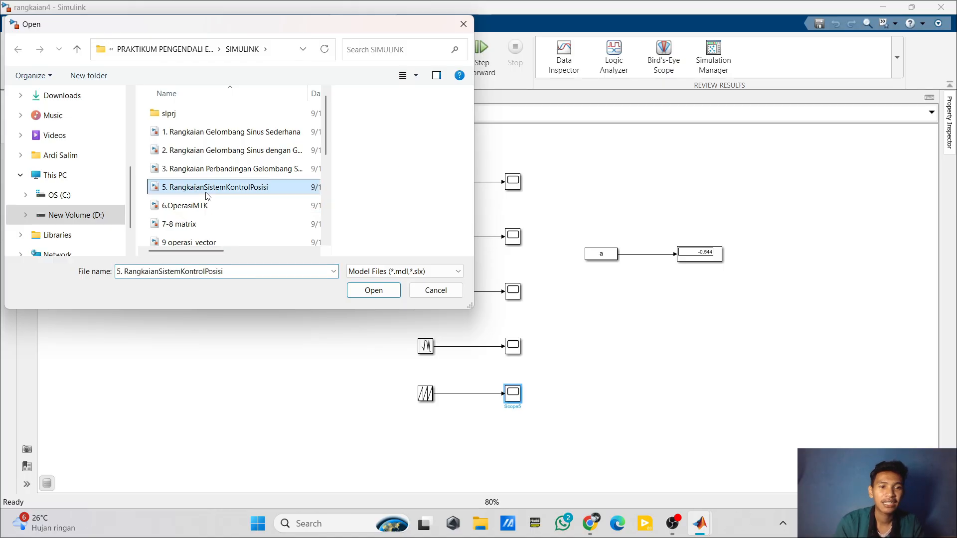
click(374, 291)
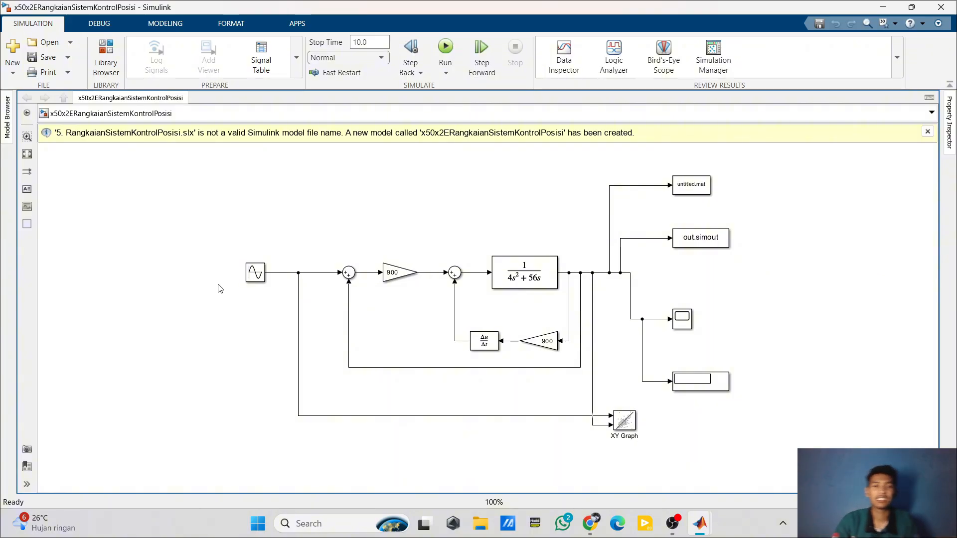
Step: Examine the position control circuit's Sine Wave, sum, gain, transfer function, Derivative and output blocks in turn
click(255, 272)
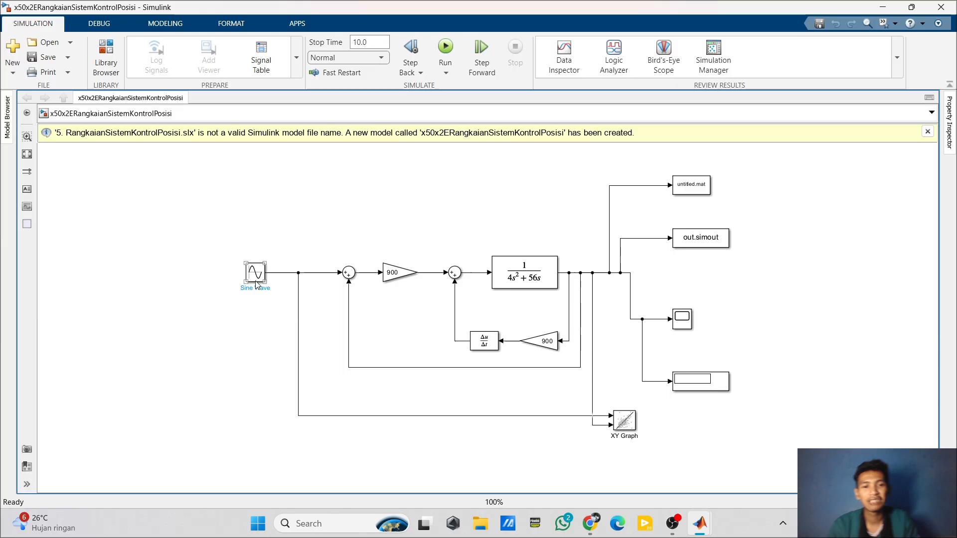
click(351, 285)
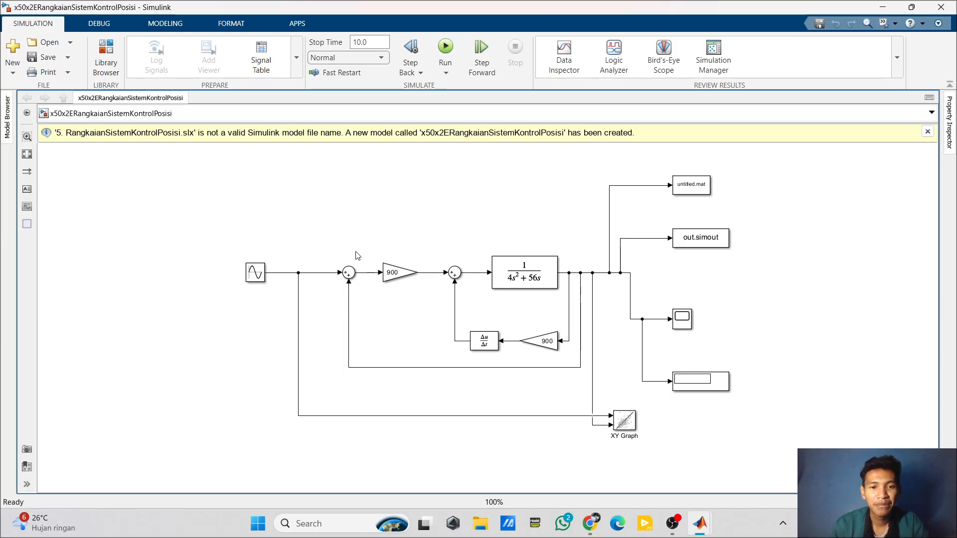
click(349, 274)
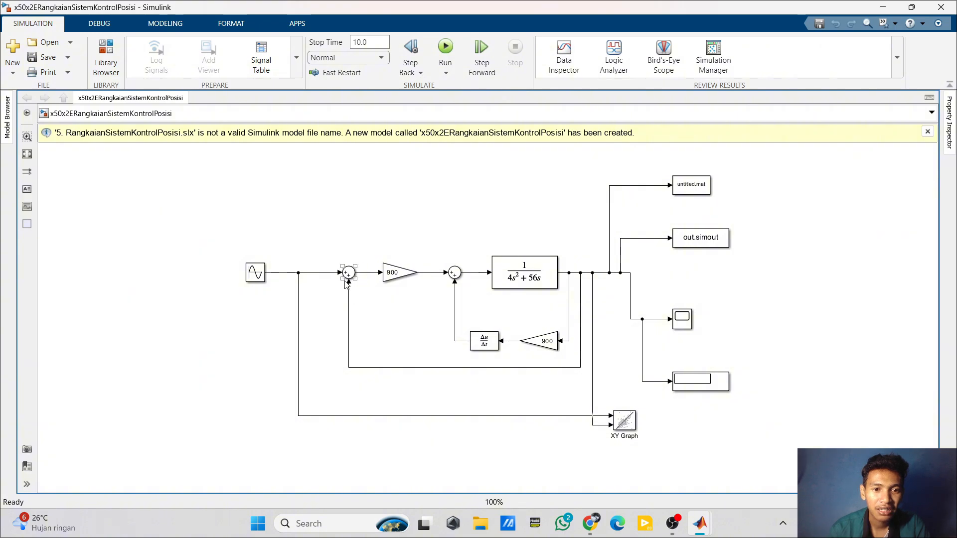
click(418, 294)
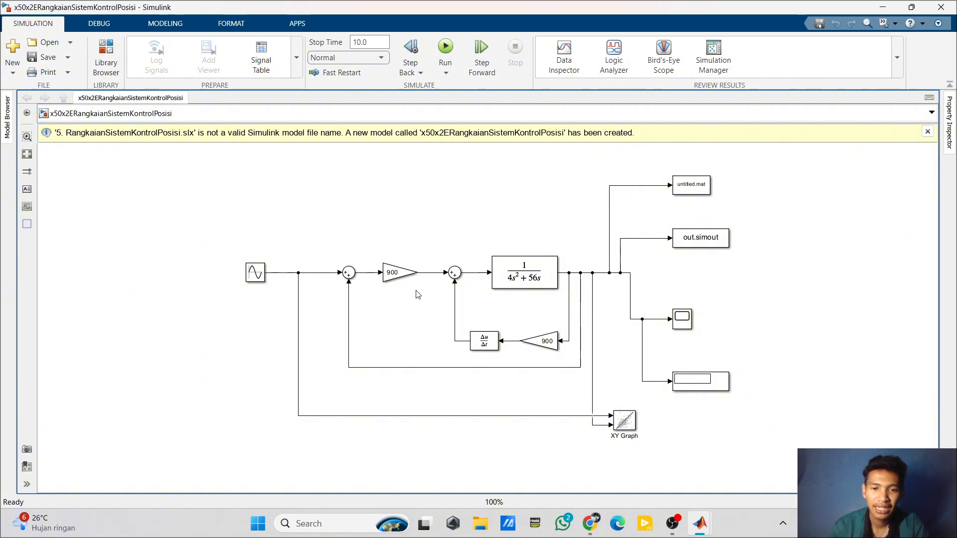
click(514, 262)
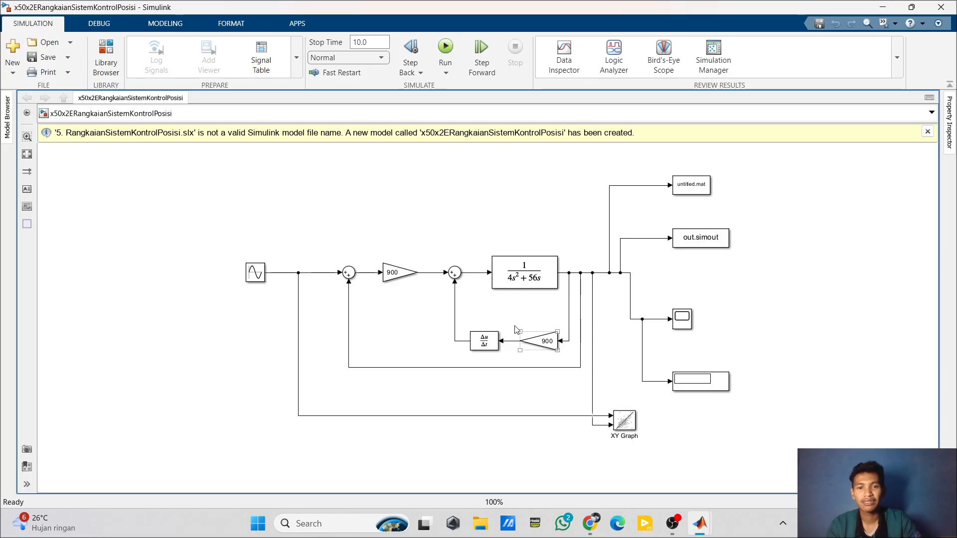
click(482, 345)
click(453, 354)
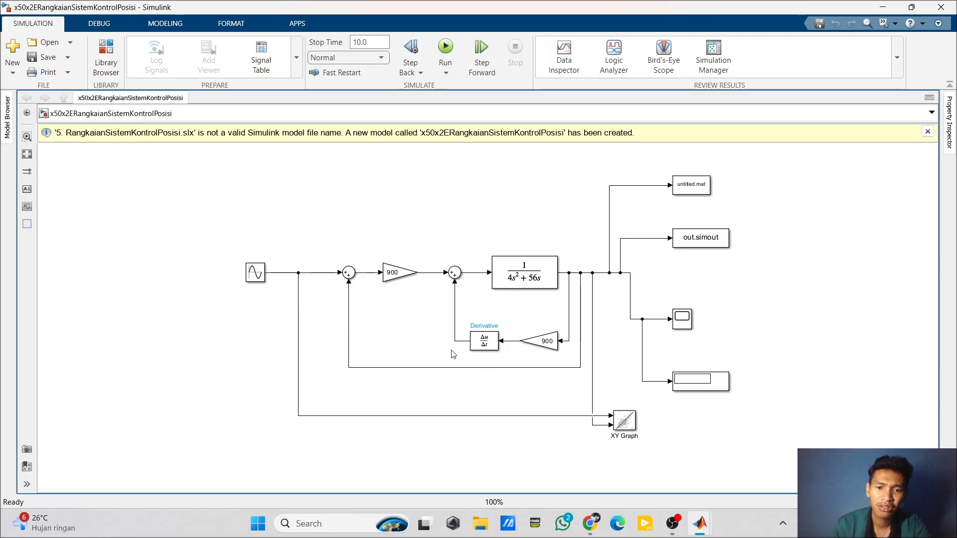
click(478, 348)
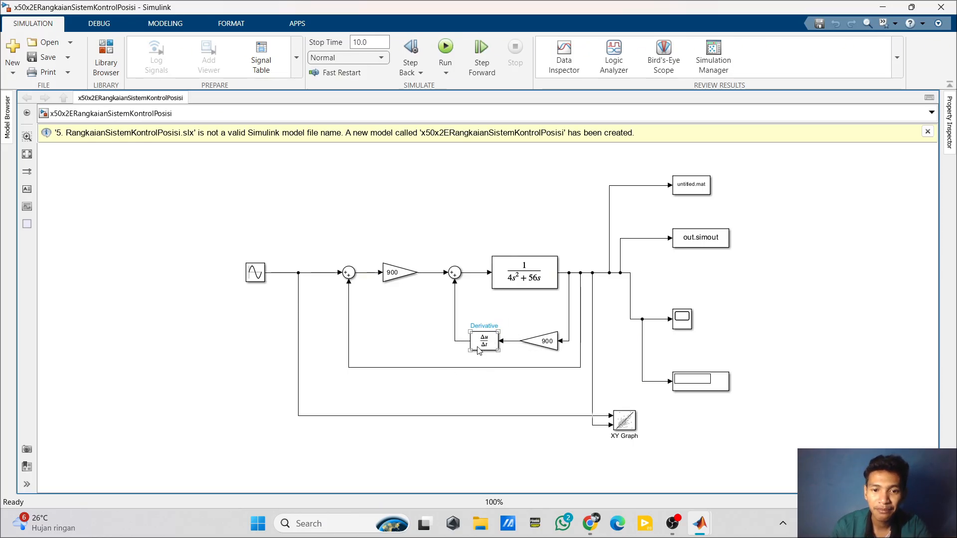
click(603, 314)
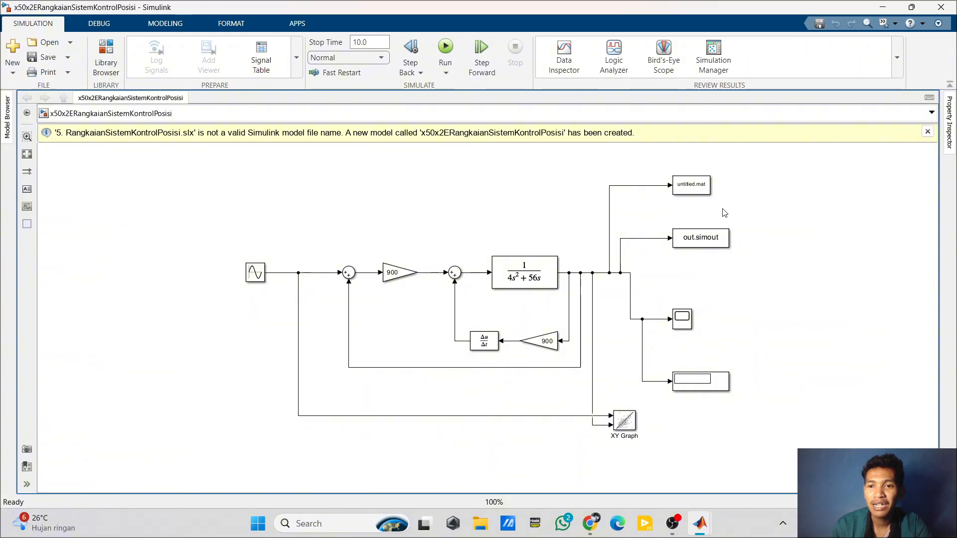
click(702, 247)
click(546, 206)
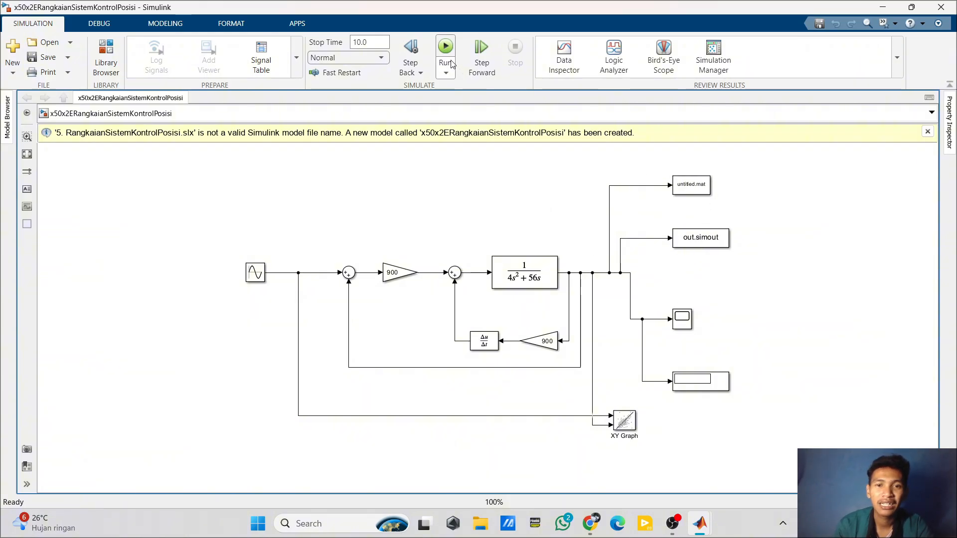
Step: Run the position control simulation, dismiss the diagnostics, and view the output in the Scope, closing the plot when done
click(445, 46)
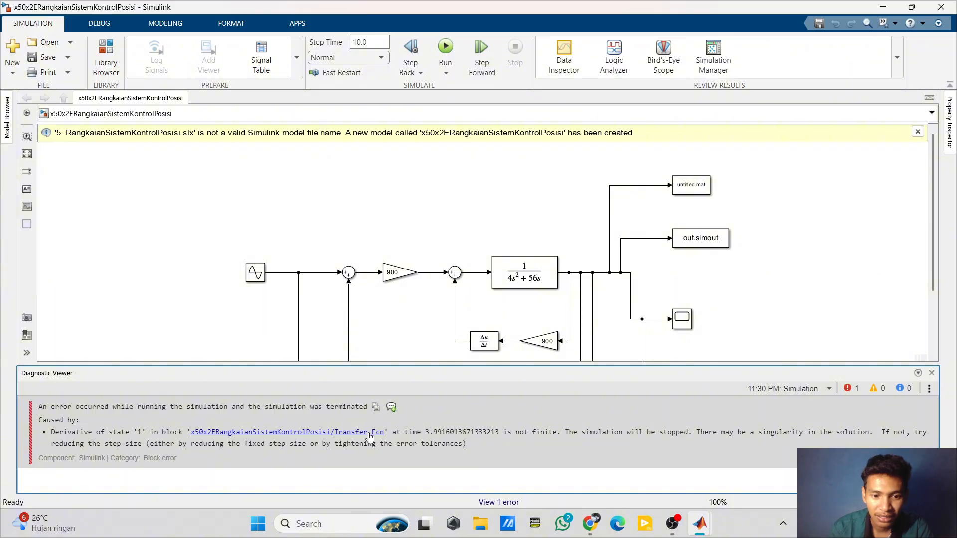
click(931, 374)
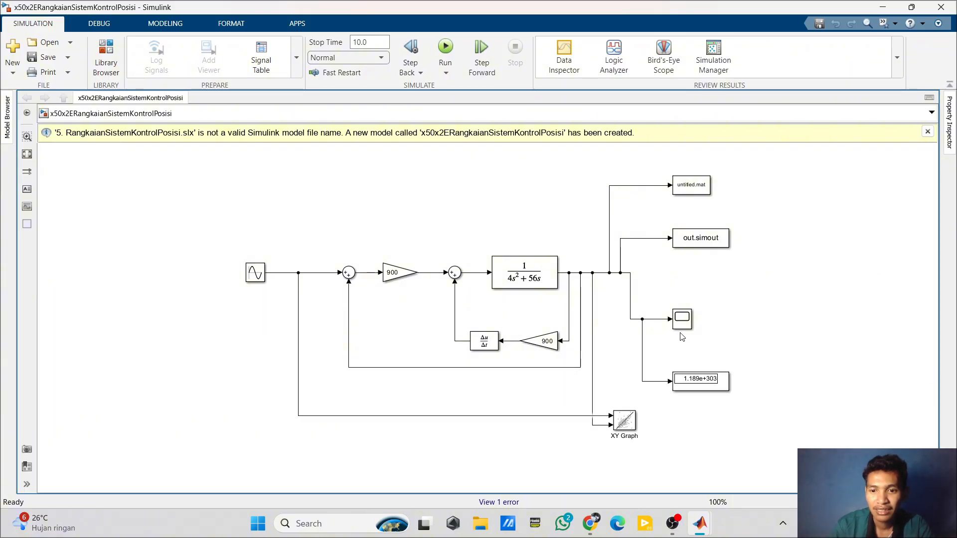
double_click(681, 325)
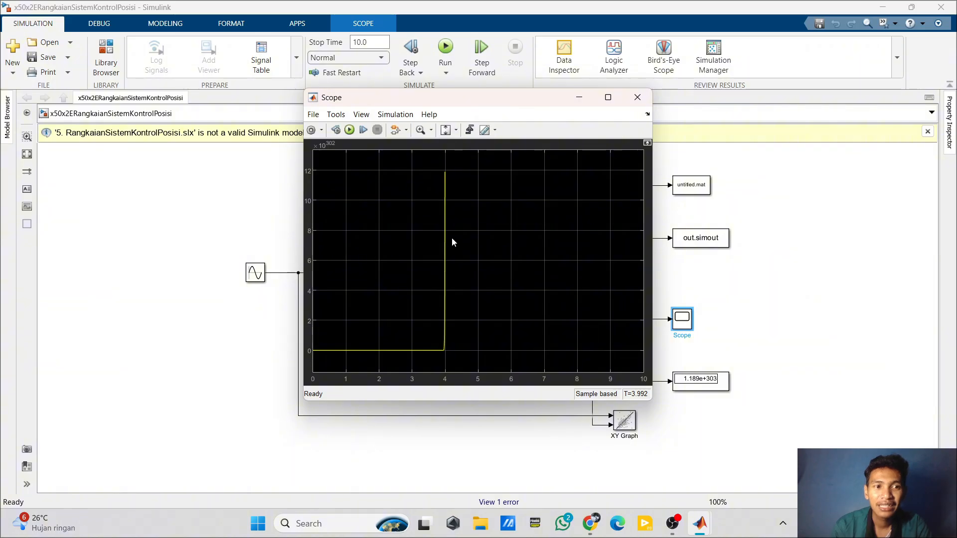
click(638, 98)
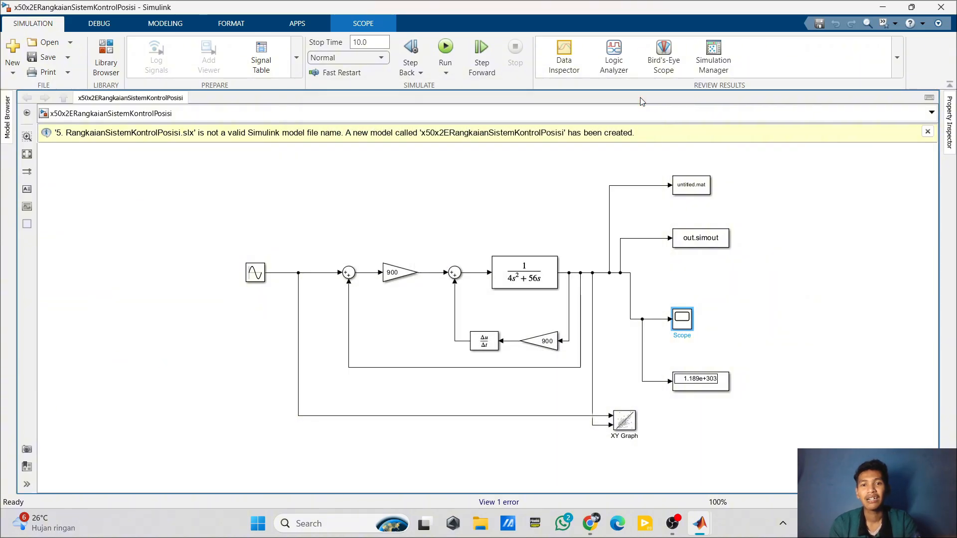
click(520, 198)
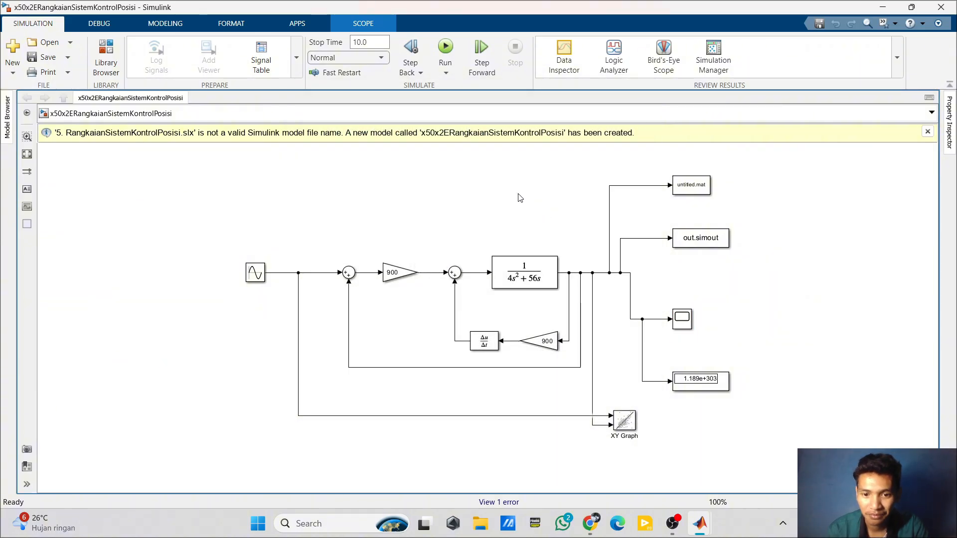
Step: Open the model file 6.OperasiMTK from the SIMULINK folder
click(47, 43)
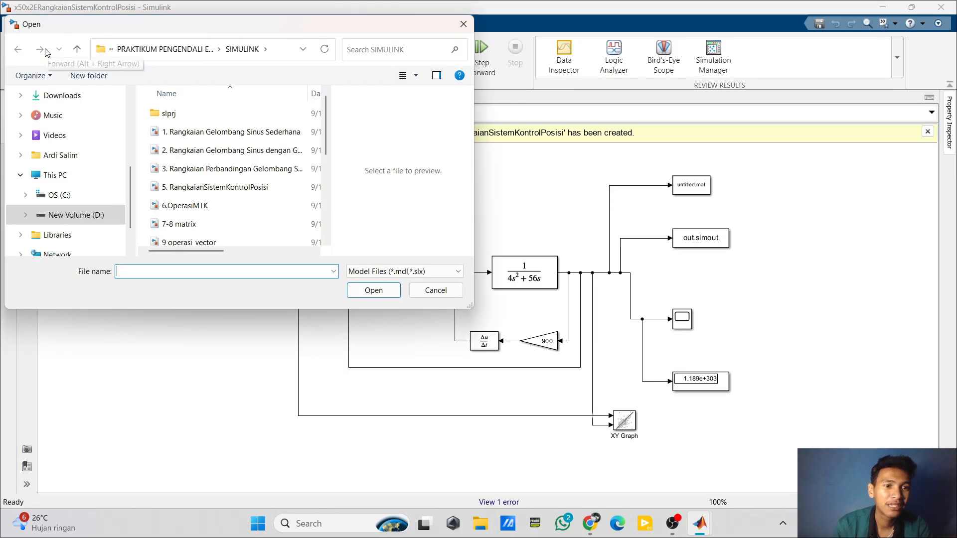
click(214, 205)
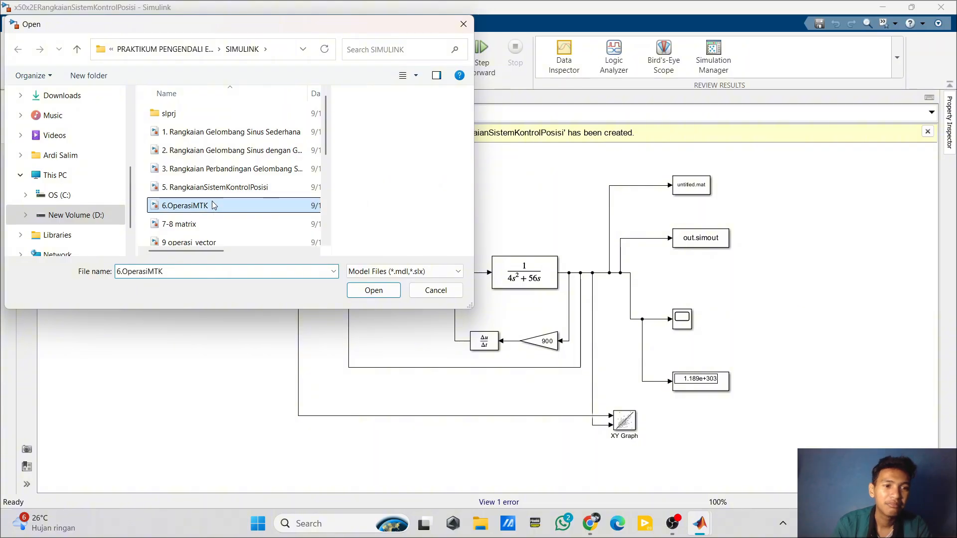
click(371, 290)
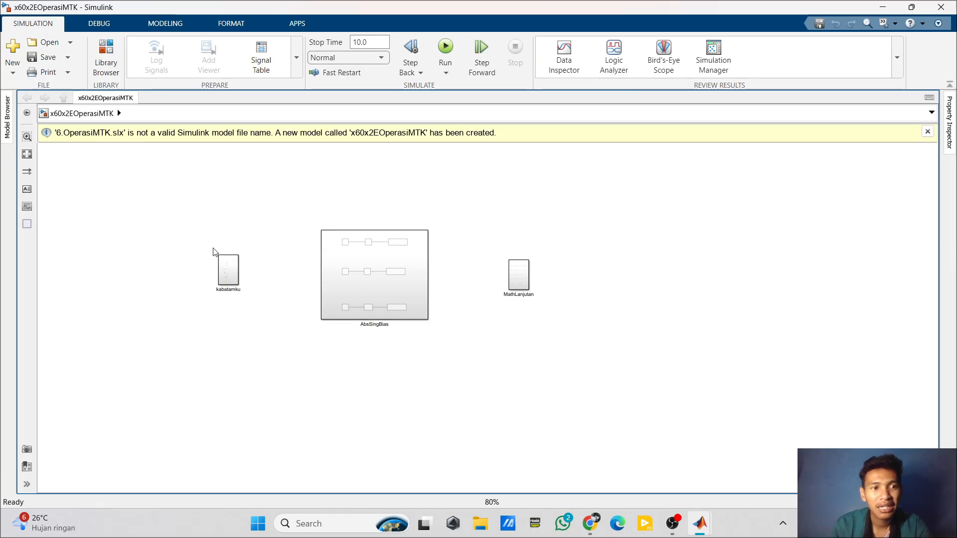
Step: Open the kabatamku subsystem and run the simulation to fill in its arithmetic displays
click(227, 271)
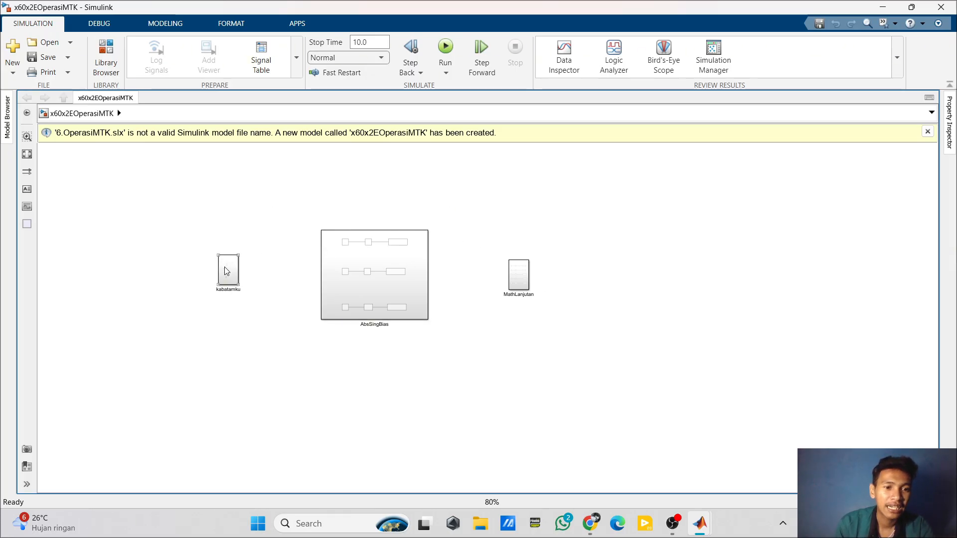
double_click(227, 271)
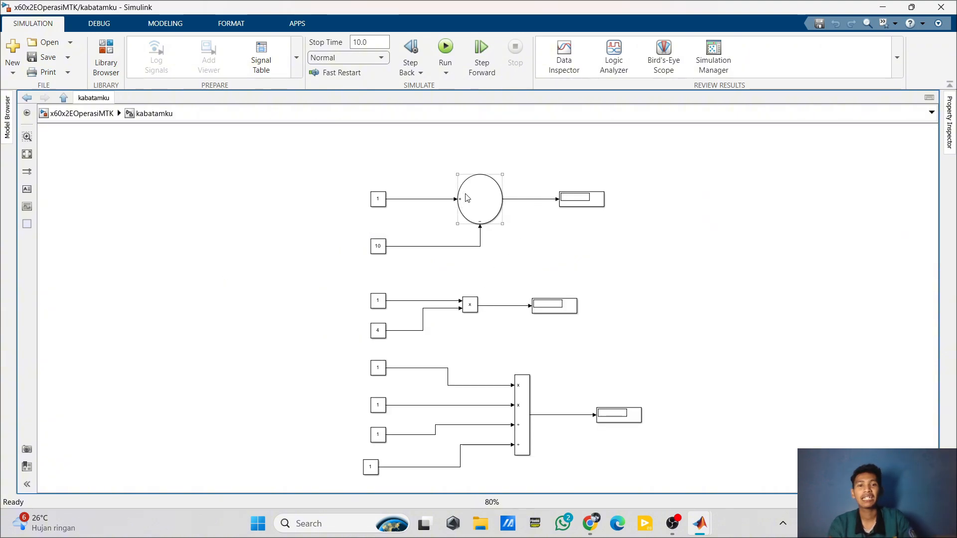
click(443, 57)
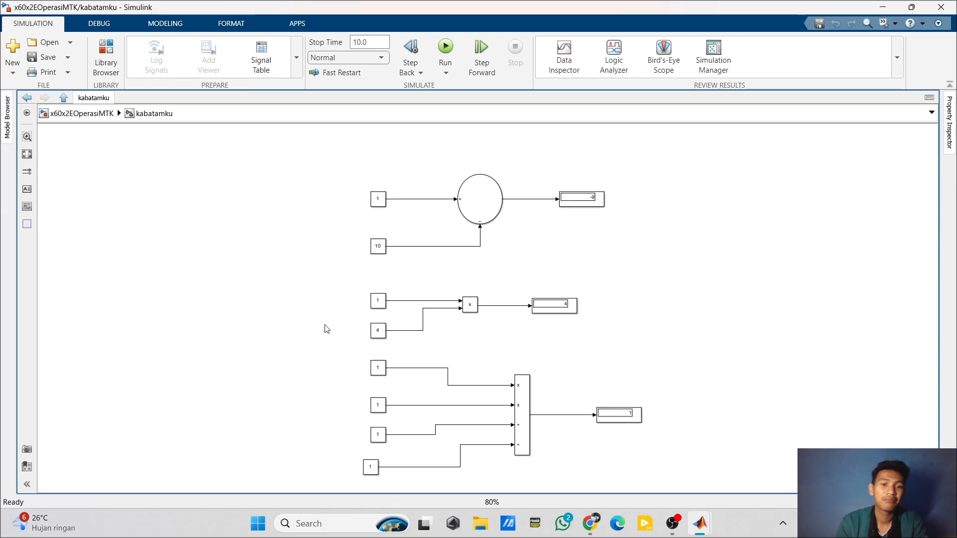
Step: Open the model file 7-8 matrix in a maximized window and run its simulation
click(52, 48)
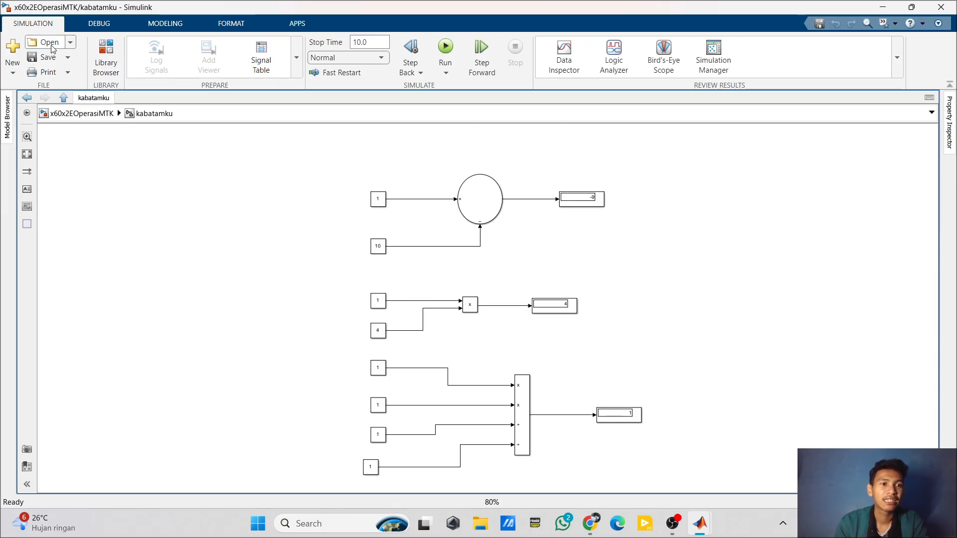
scroll(169, 176, down, 1)
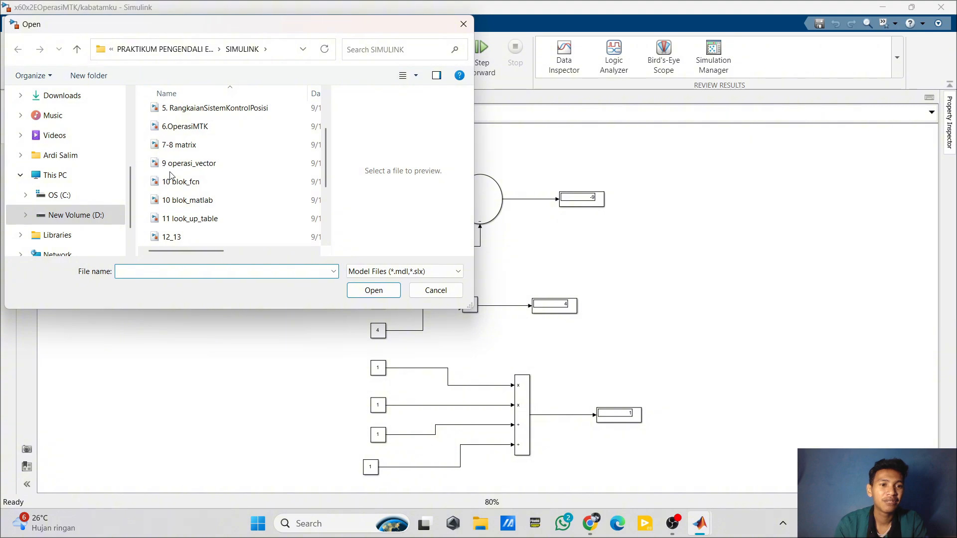
click(196, 146)
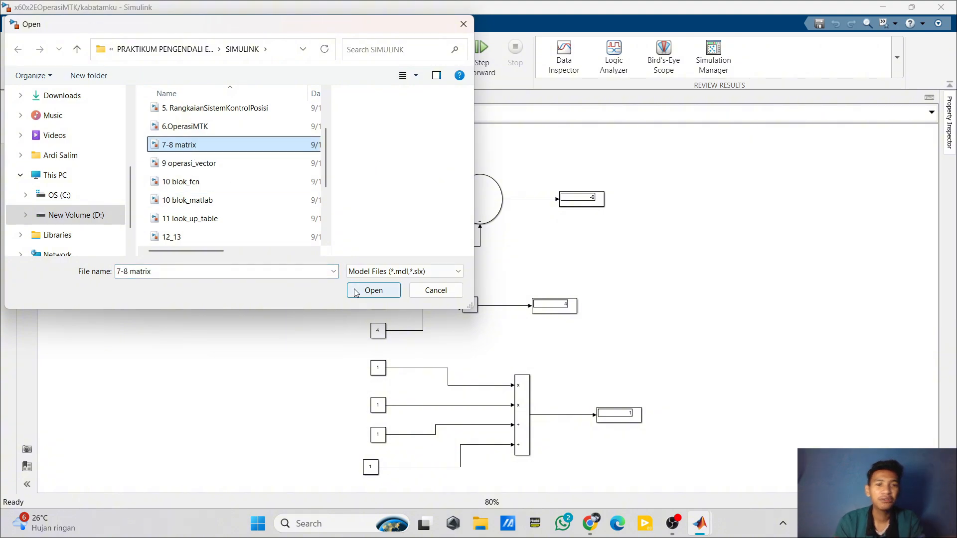
click(373, 291)
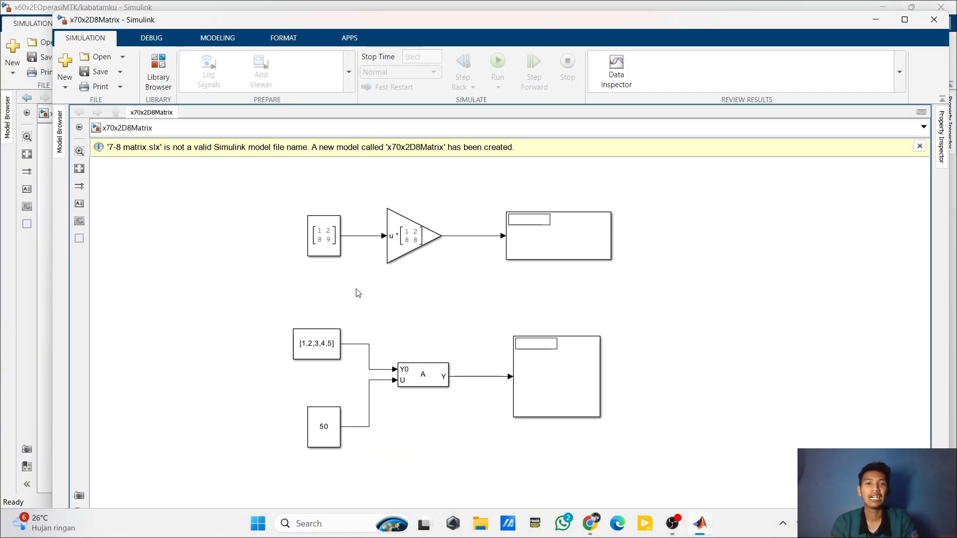
click(904, 20)
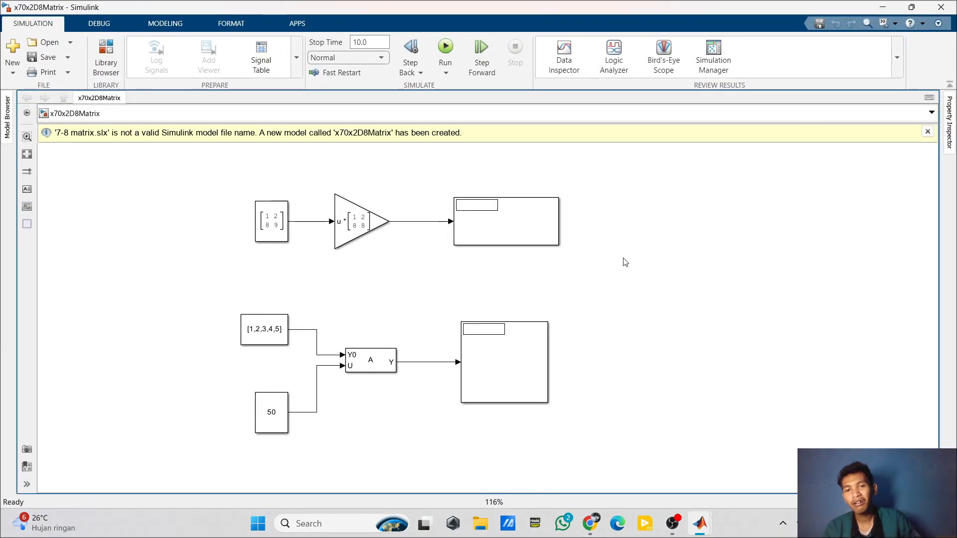
click(440, 49)
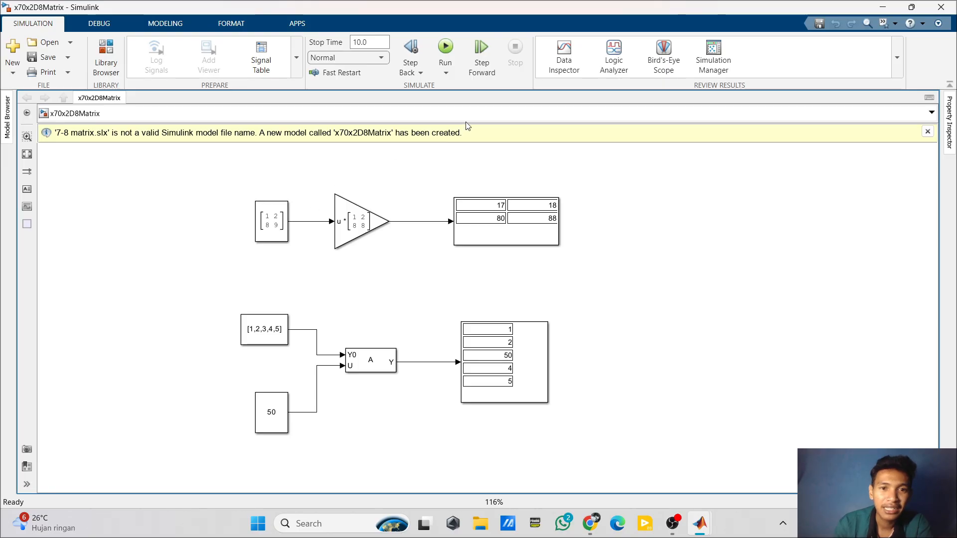
Step: Set the value of the matrix Constant block feeding the Gain to [2,2;8,9]
click(284, 231)
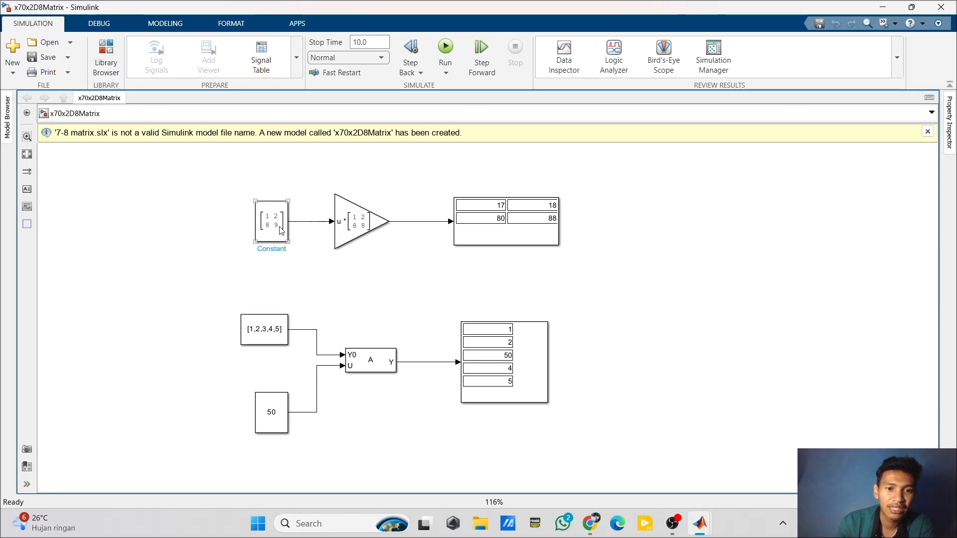
double_click(281, 231)
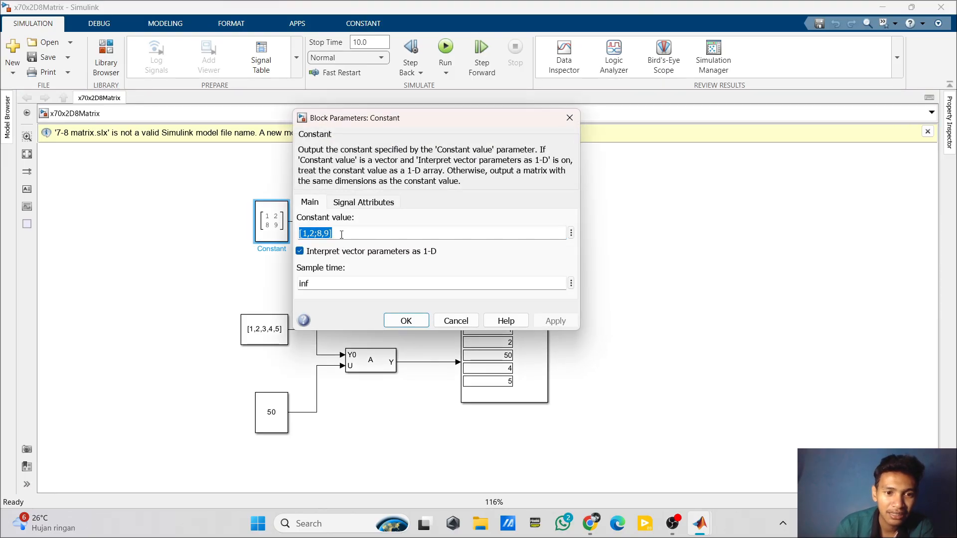
click(308, 232)
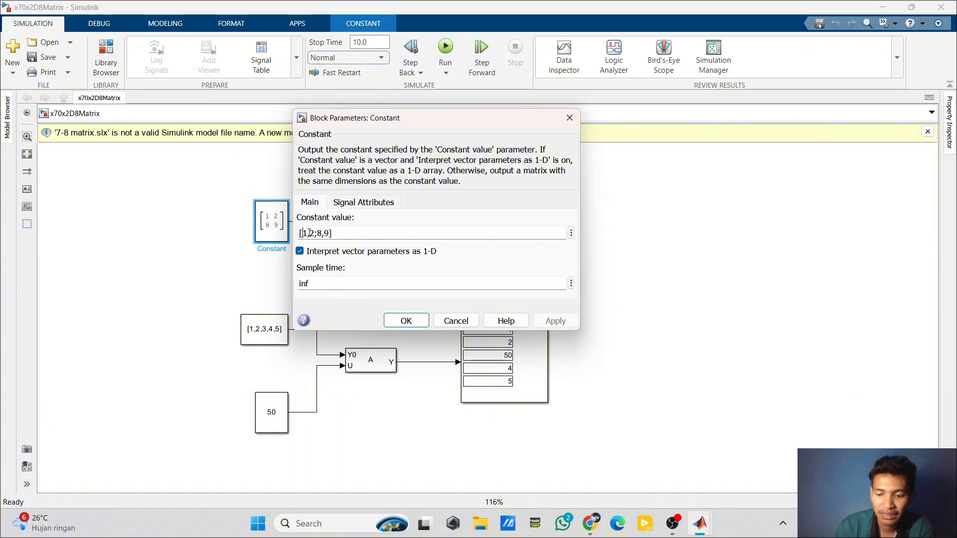
key(BackSpace)
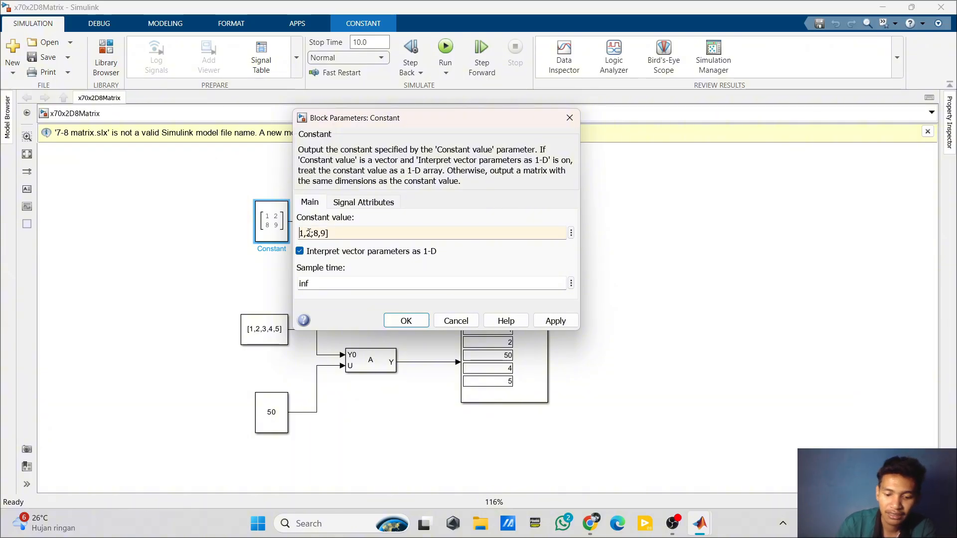
text([)
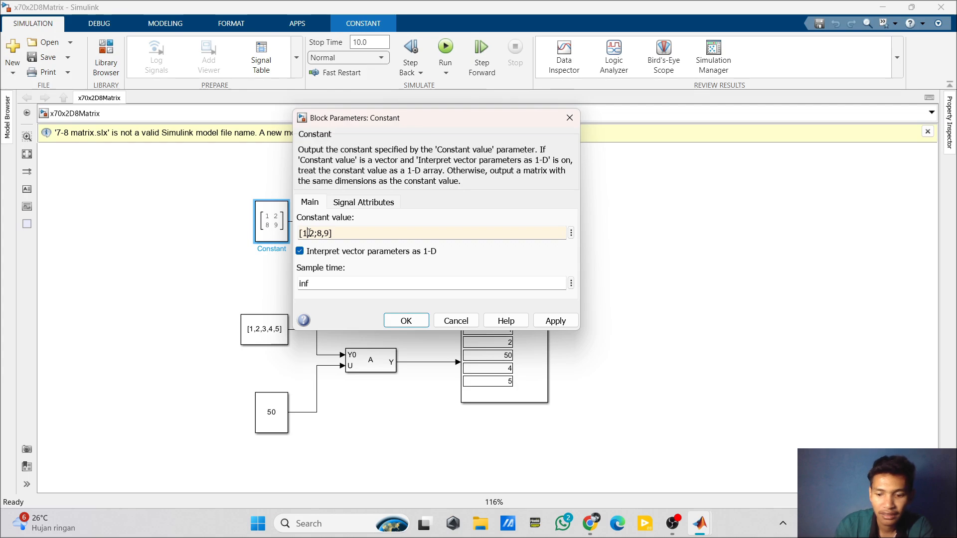
key(Delete)
text(2)
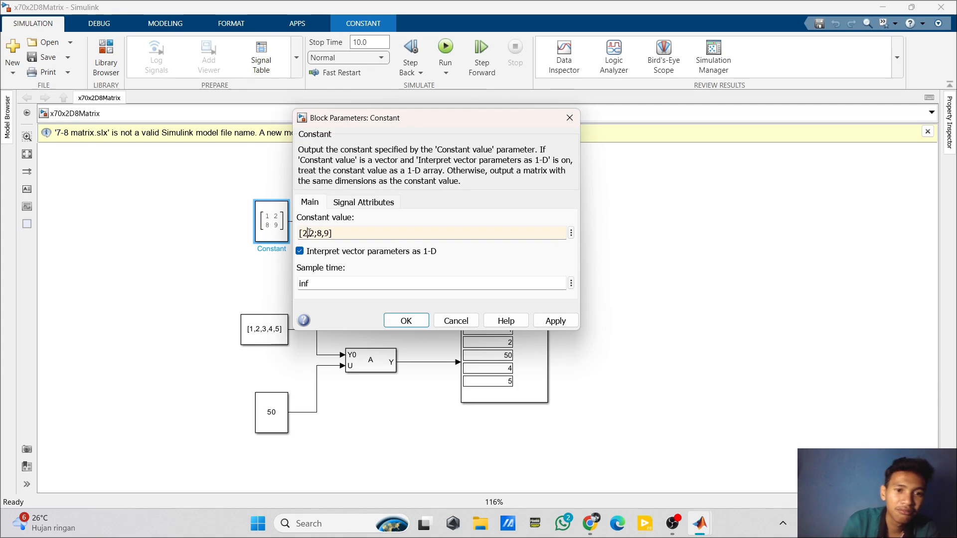
click(422, 321)
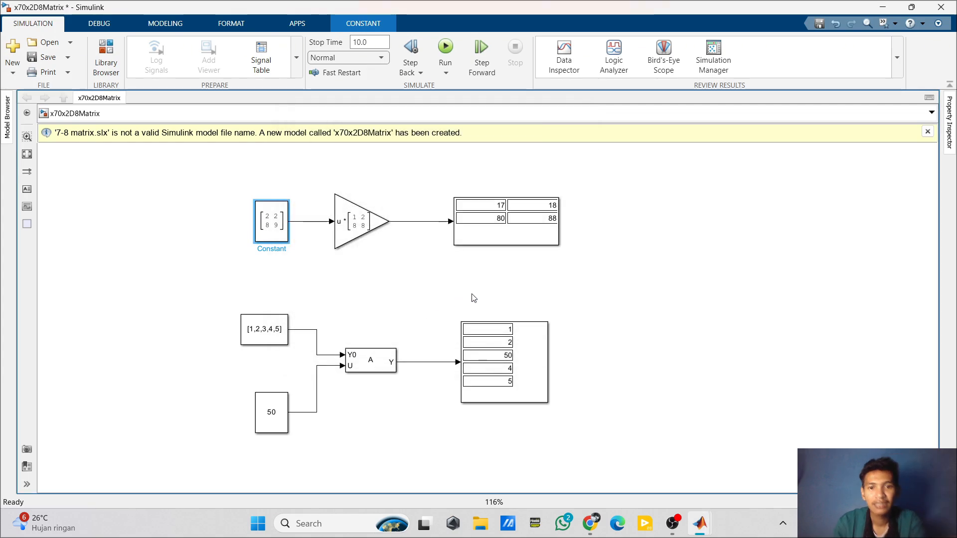
Step: Examine the matrix Constant, Gain and Display chain, along with the vector assignment chain below it
click(375, 217)
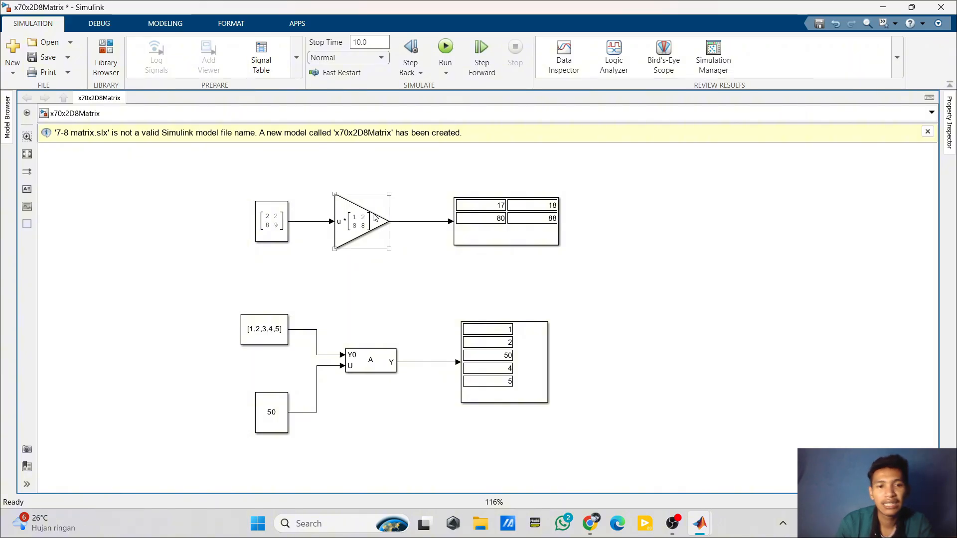
click(275, 230)
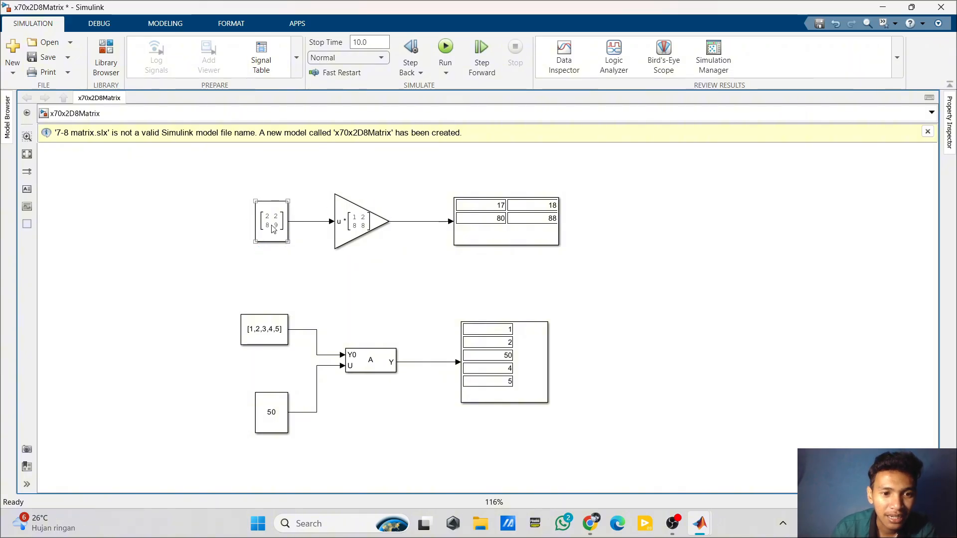
click(357, 220)
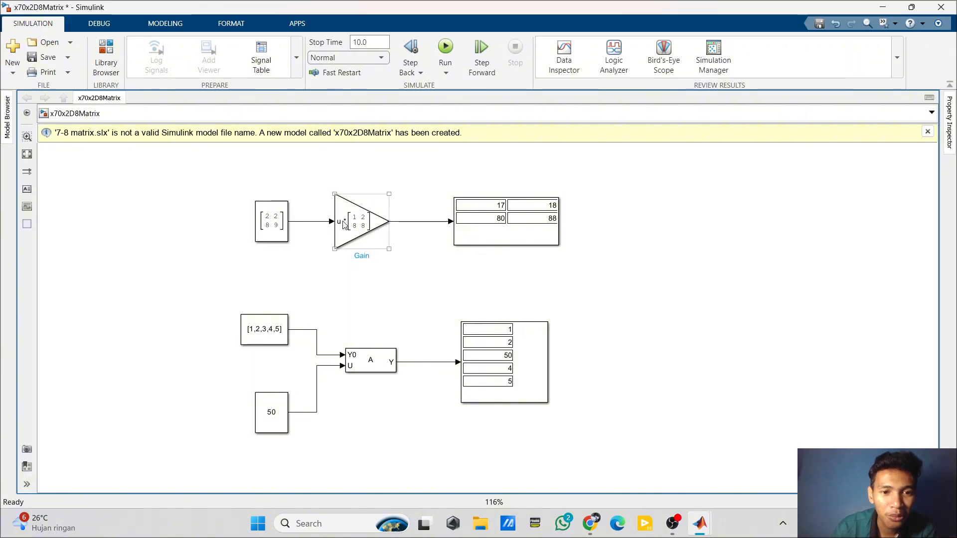
click(285, 222)
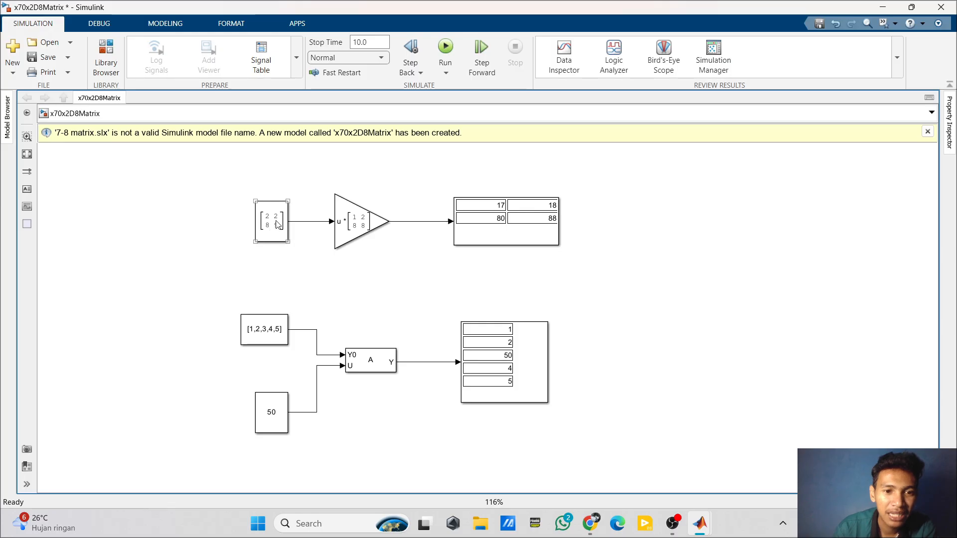
click(340, 225)
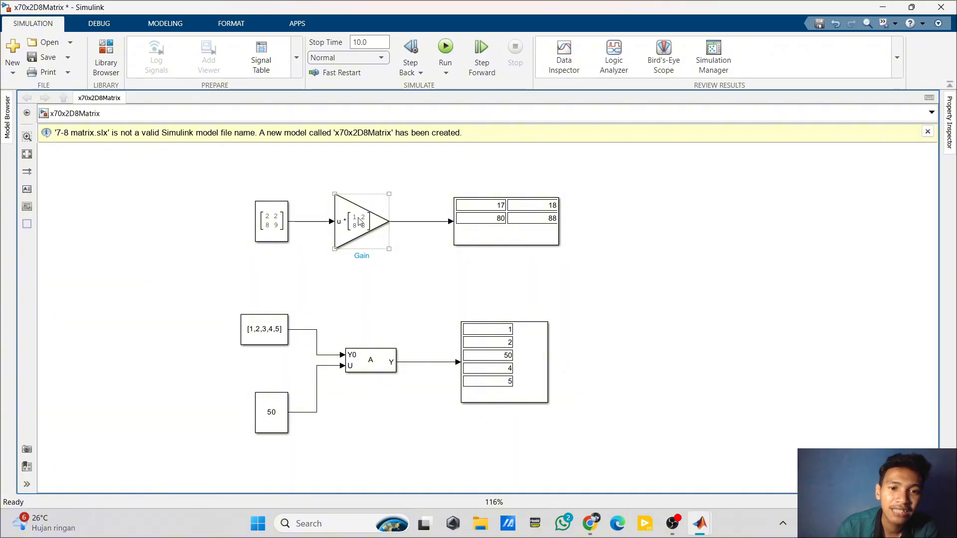
click(479, 225)
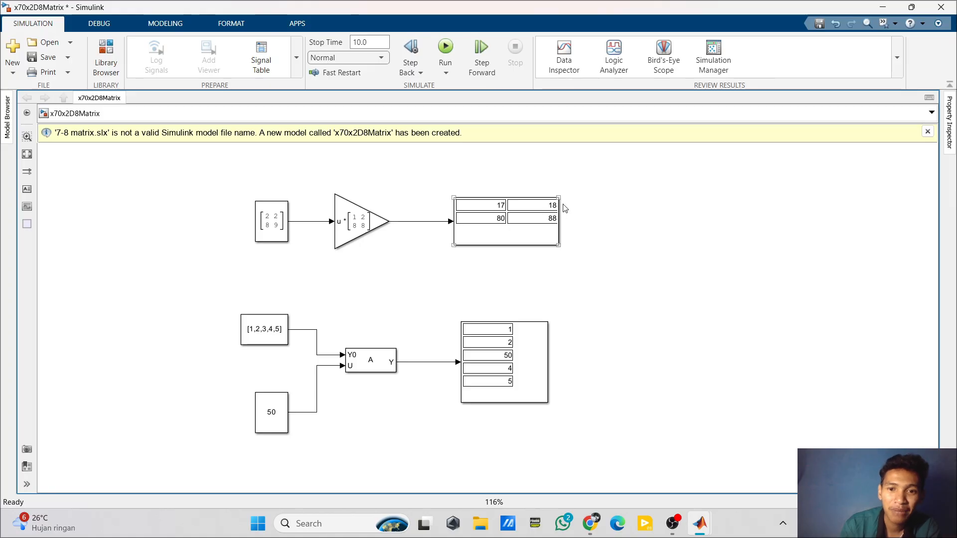
click(260, 294)
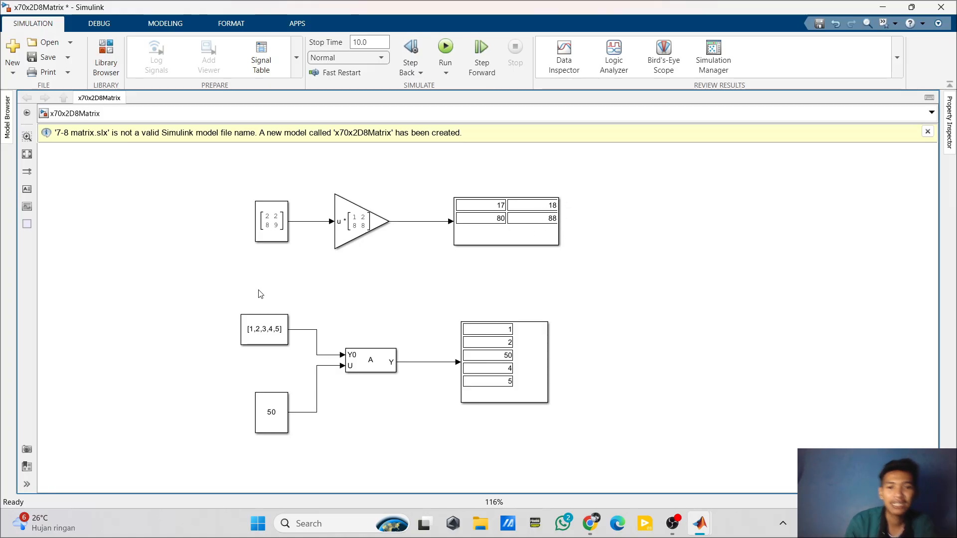
drag(235, 288, 584, 441)
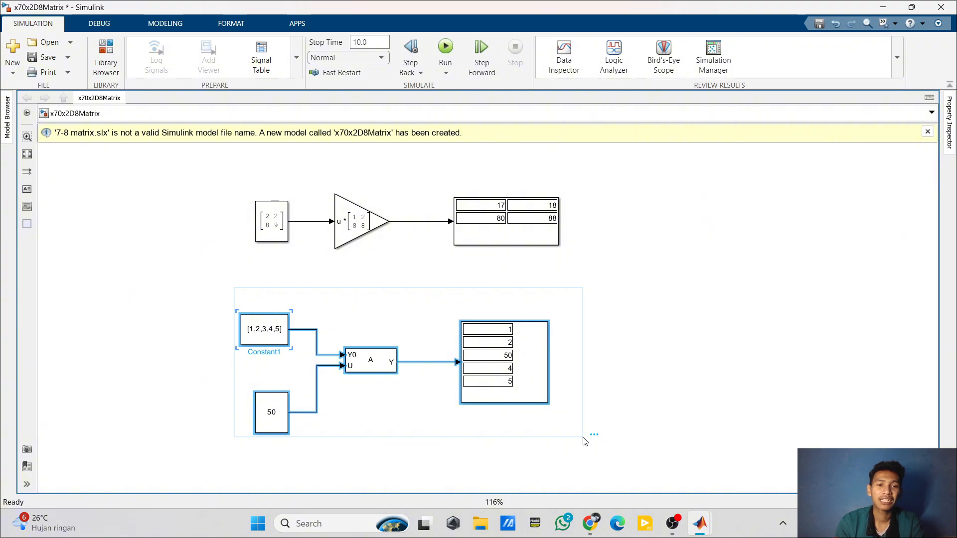
click(667, 361)
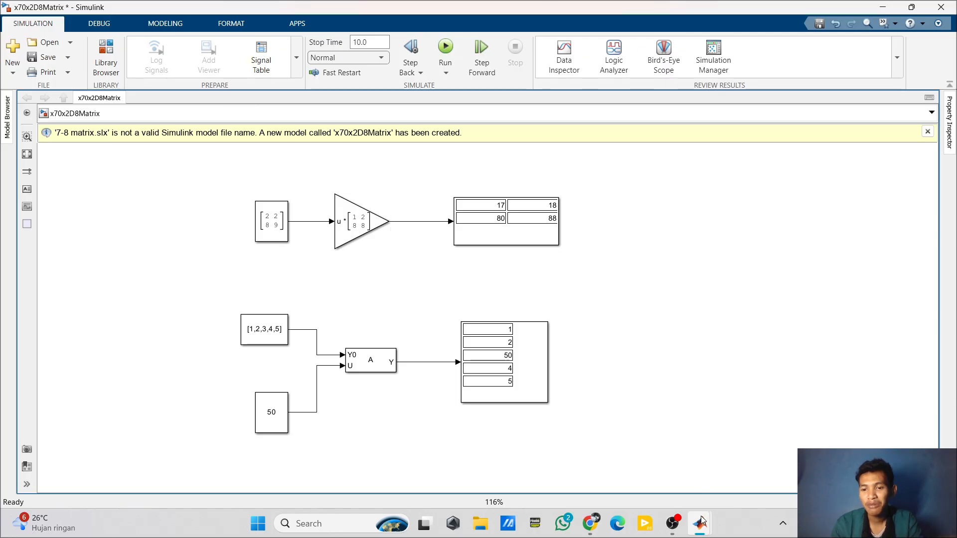
Step: Switch to the x60x2EOperasiMTK model and open its AbsSingBias subsystem
mouse_move(702, 521)
click(770, 458)
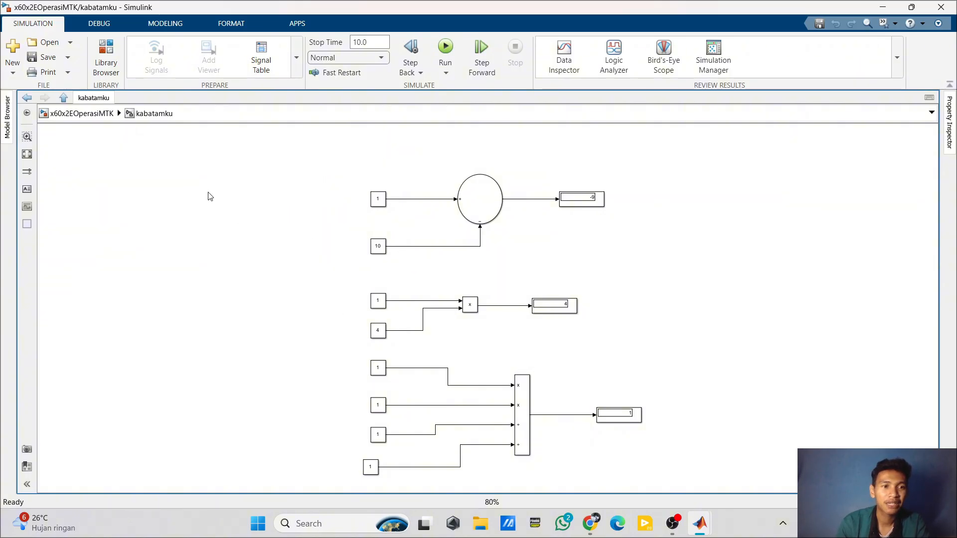
click(28, 98)
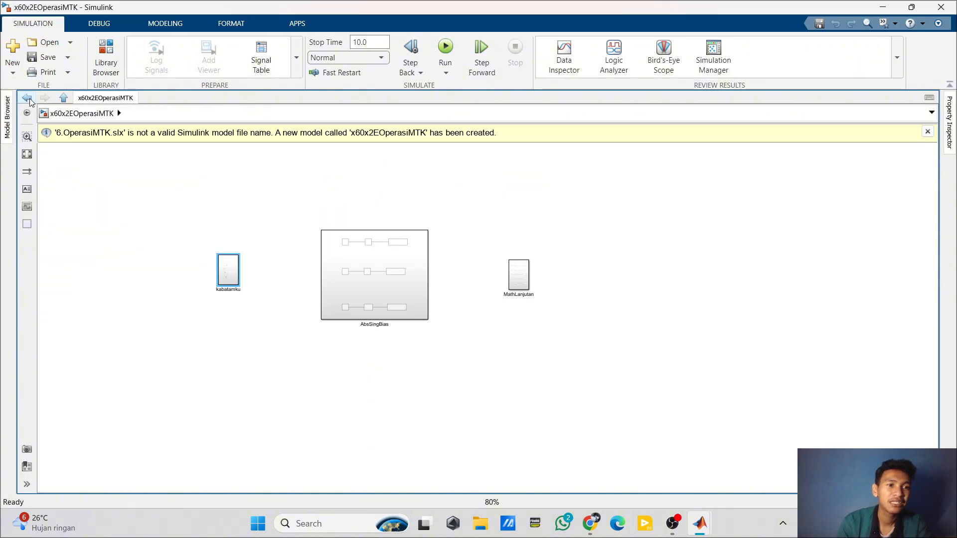
double_click(381, 275)
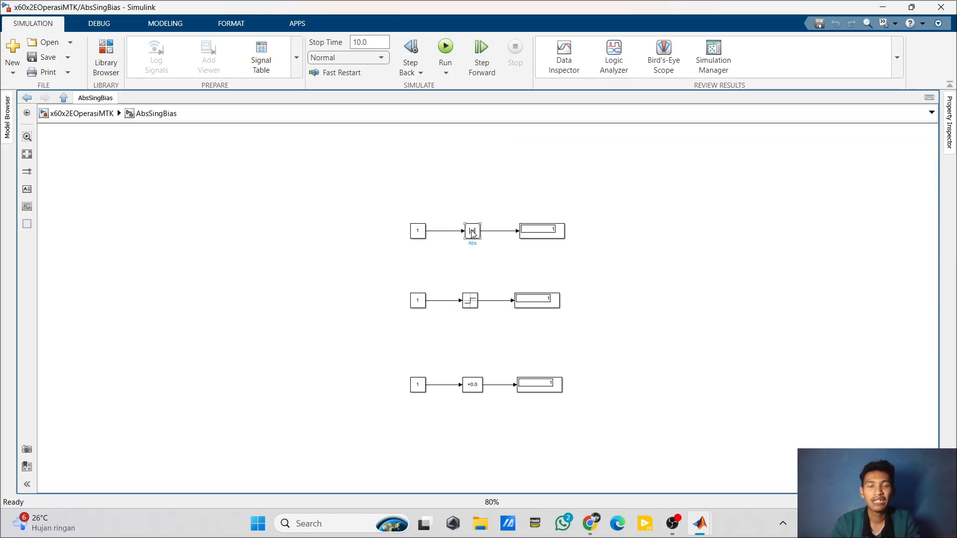
Step: Run the simulation in the AbsSingBias subsystem and inspect the Abs, Sign and Bias blocks
click(445, 47)
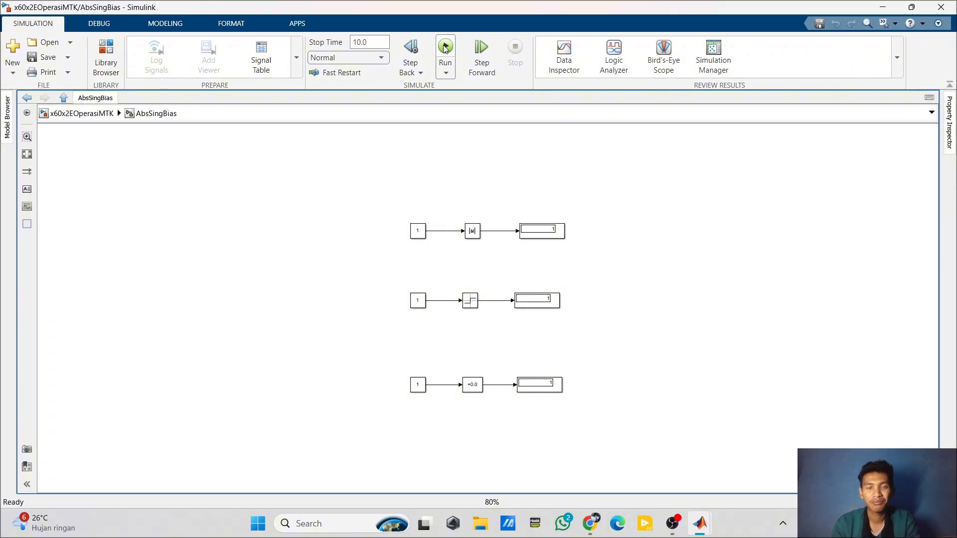
click(473, 230)
click(471, 306)
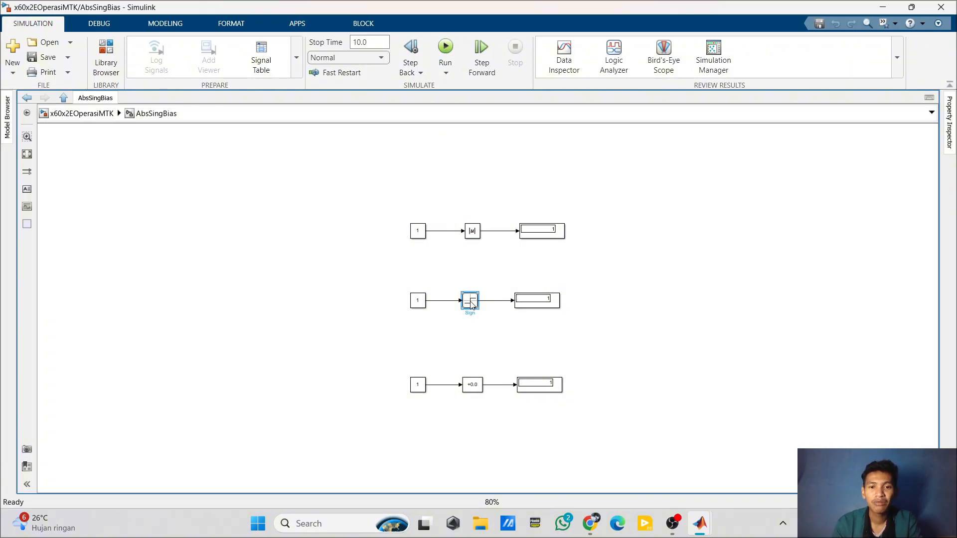
click(472, 387)
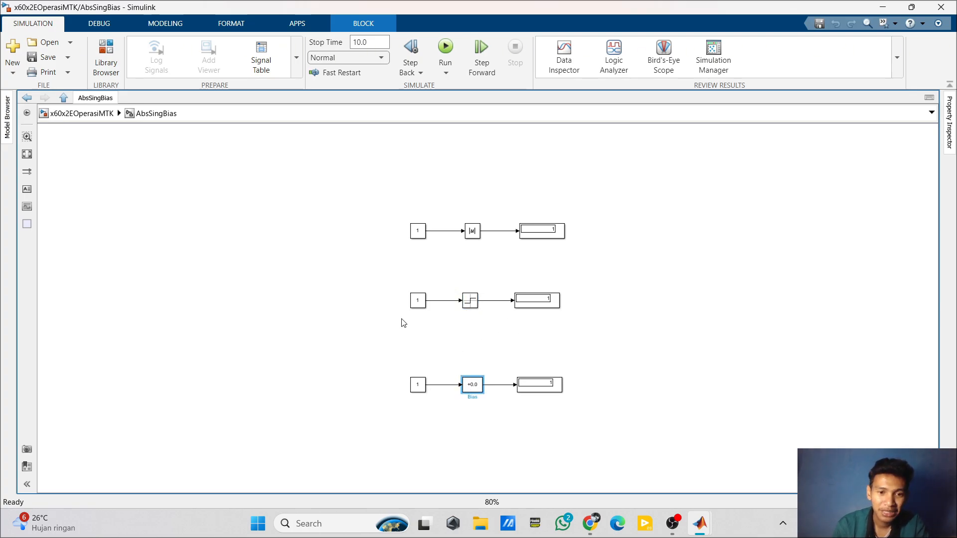
Step: Open the MathLanjutan subsystem and turn on the block names of its five function blocks
click(27, 98)
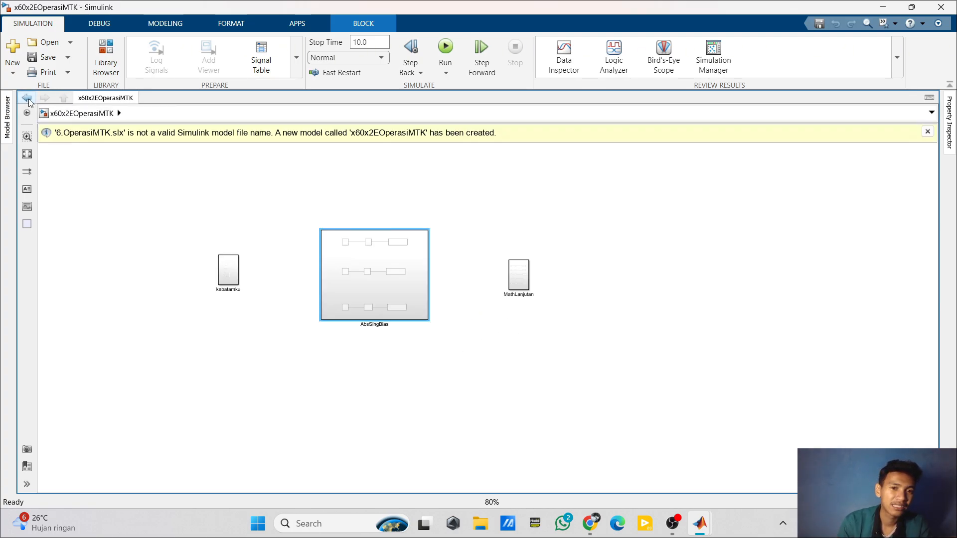
double_click(522, 276)
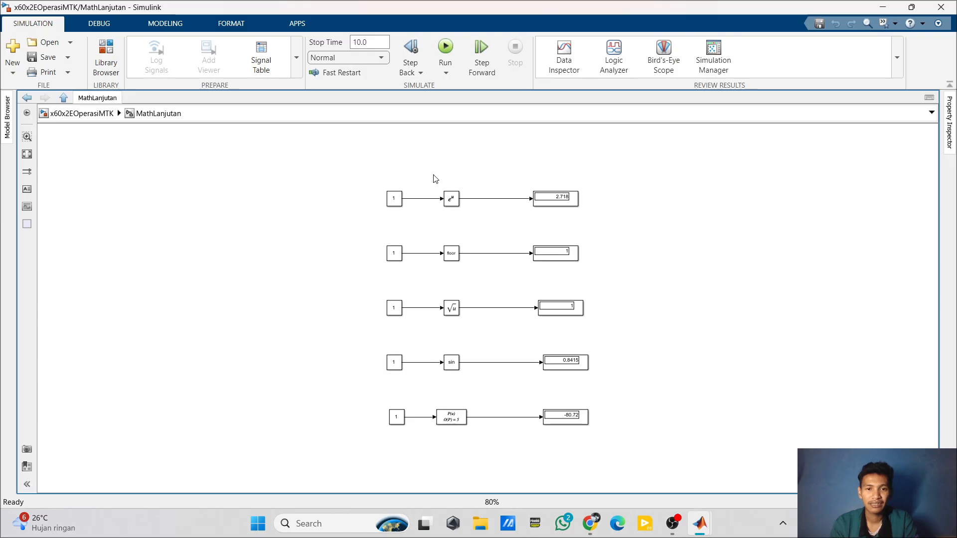
drag(433, 175, 480, 482)
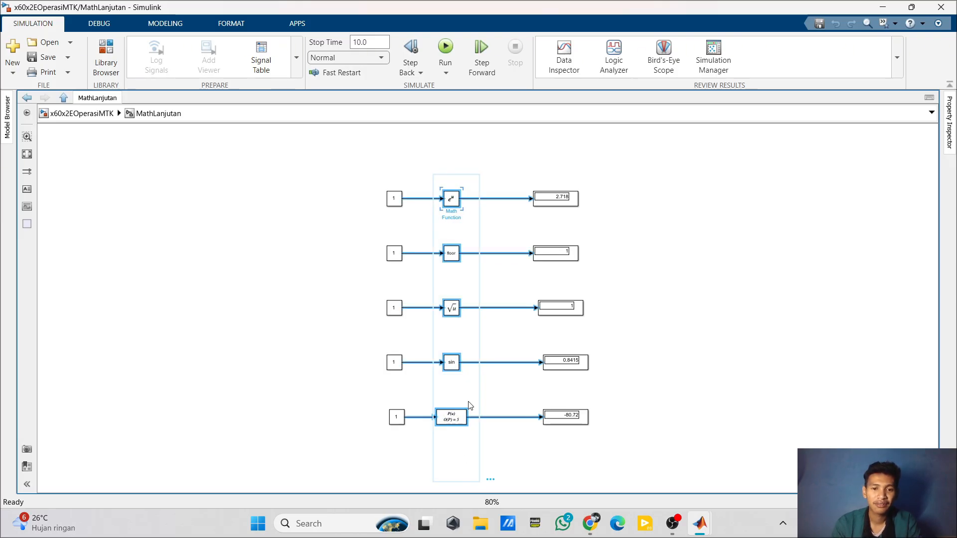
right_click(457, 419)
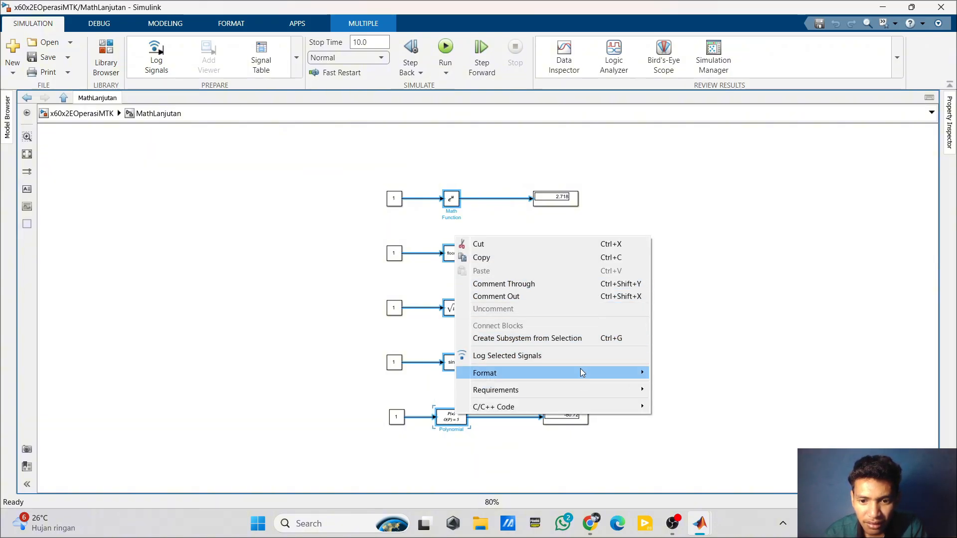
mouse_move(581, 372)
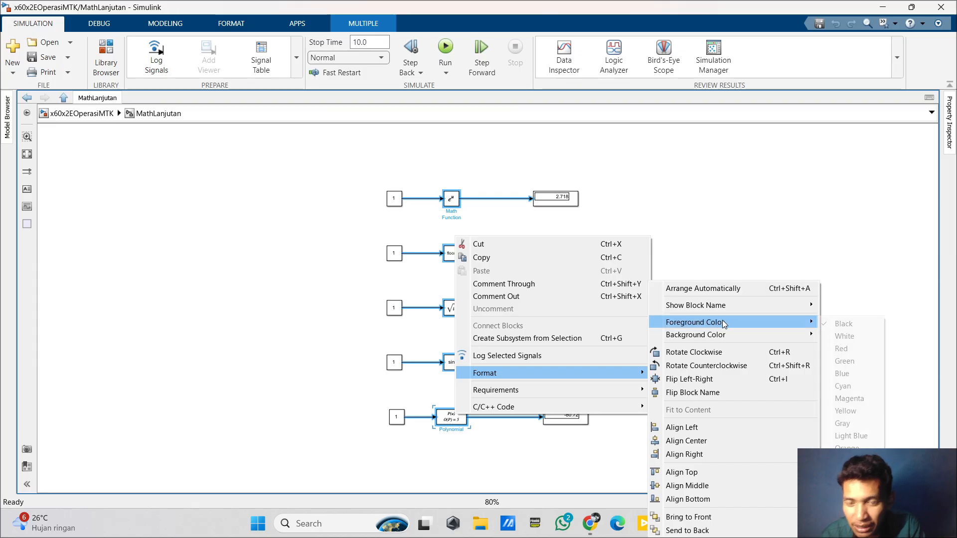
mouse_move(787, 305)
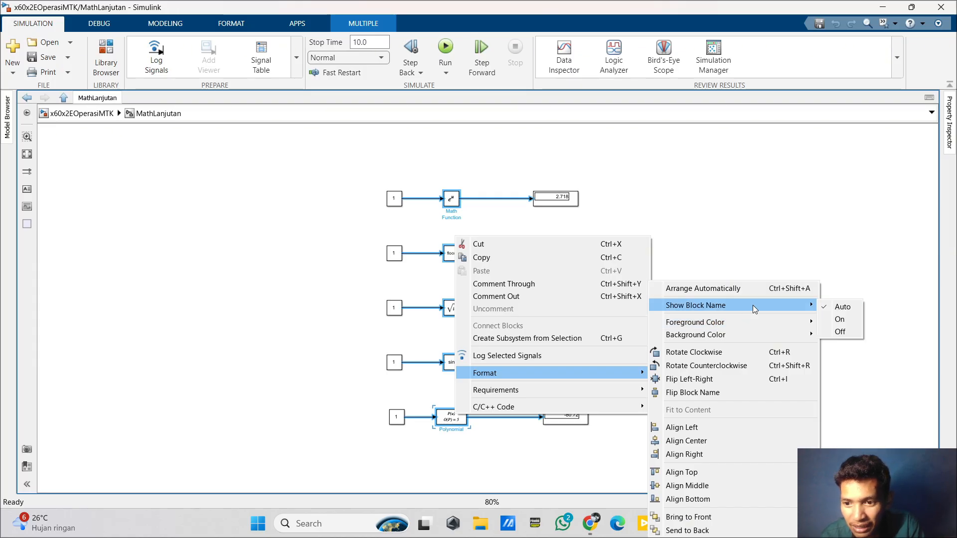
click(836, 318)
click(653, 216)
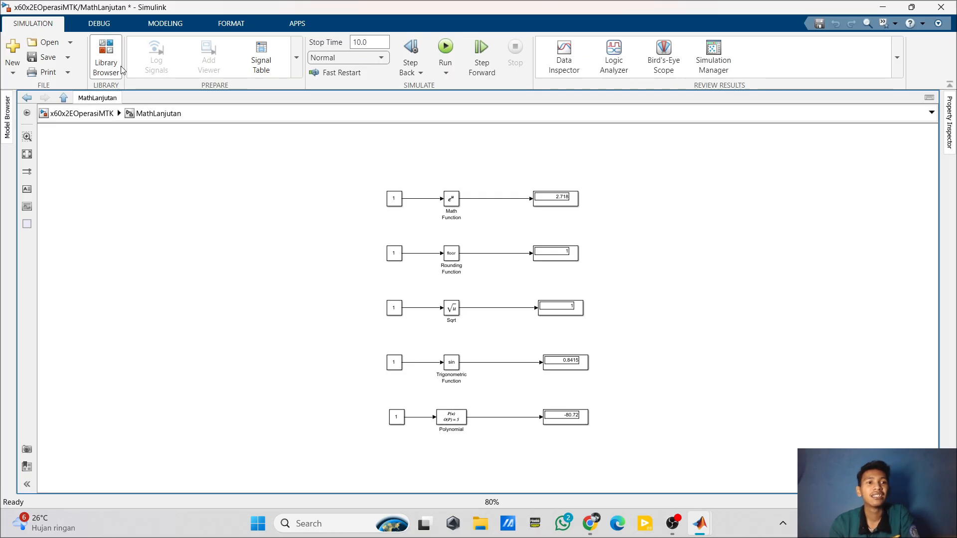
Step: Close the x60x2EOperasiMTK and x70x2D8Matrix models without saving their changes
click(27, 98)
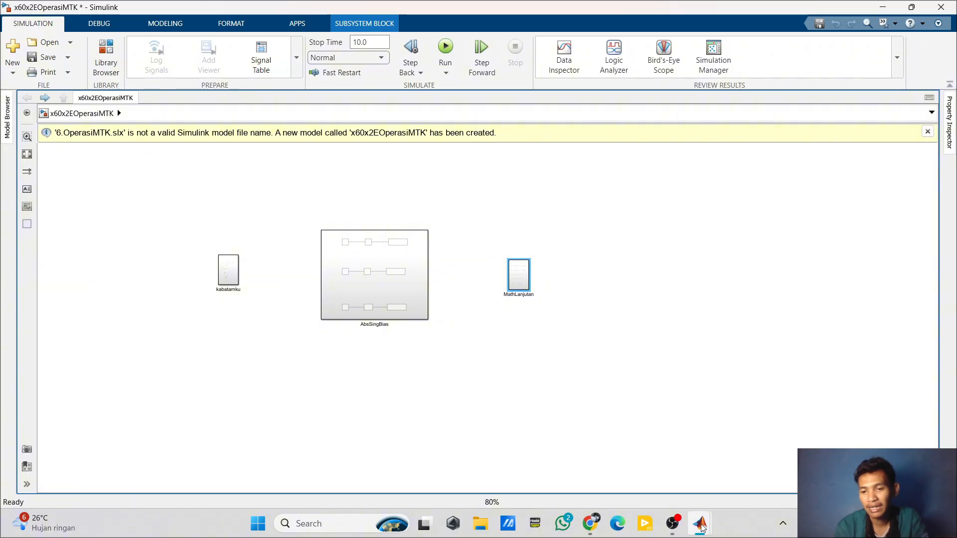
mouse_move(701, 527)
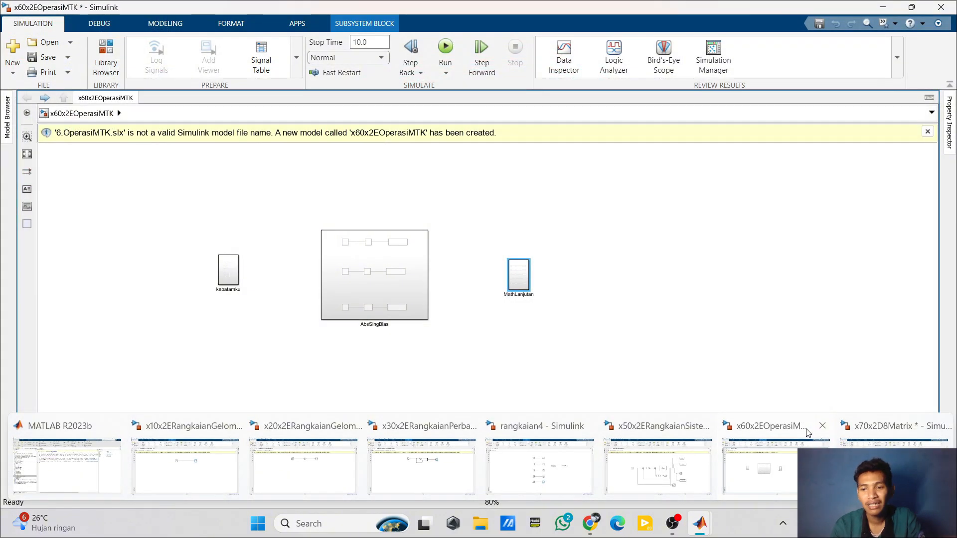
click(823, 426)
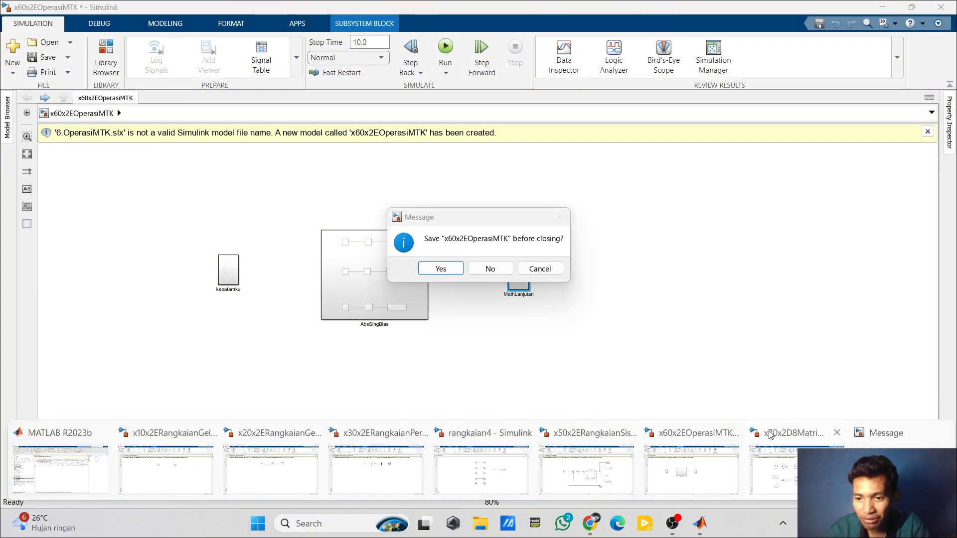
click(490, 269)
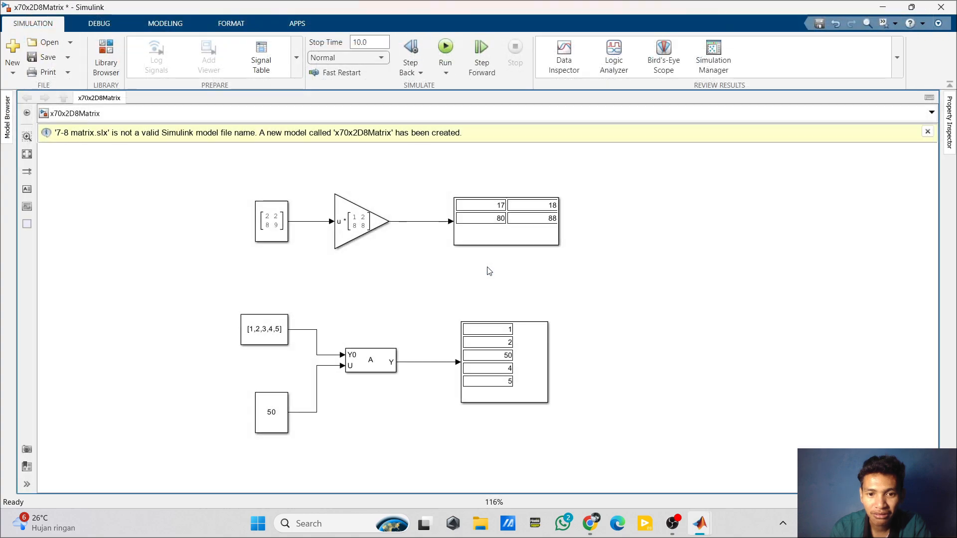
click(946, 7)
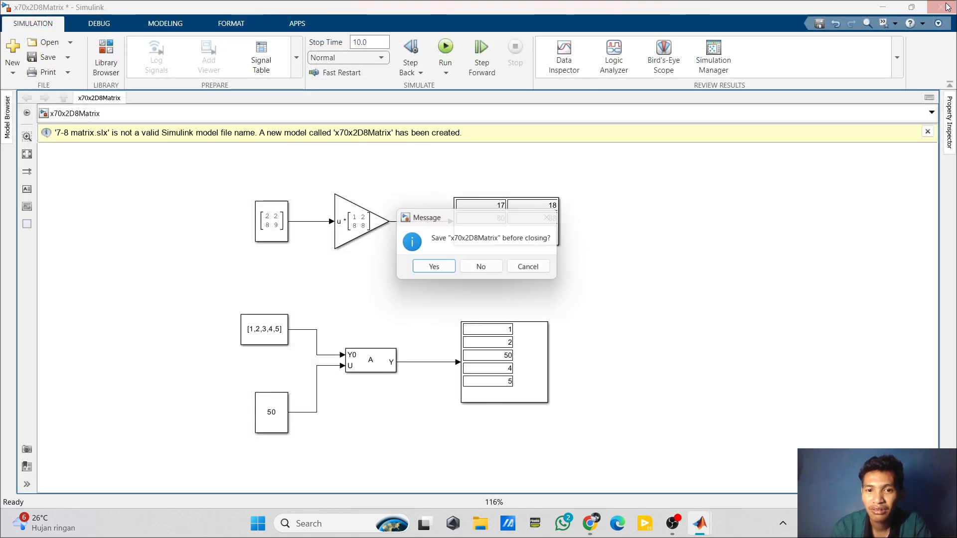
click(483, 269)
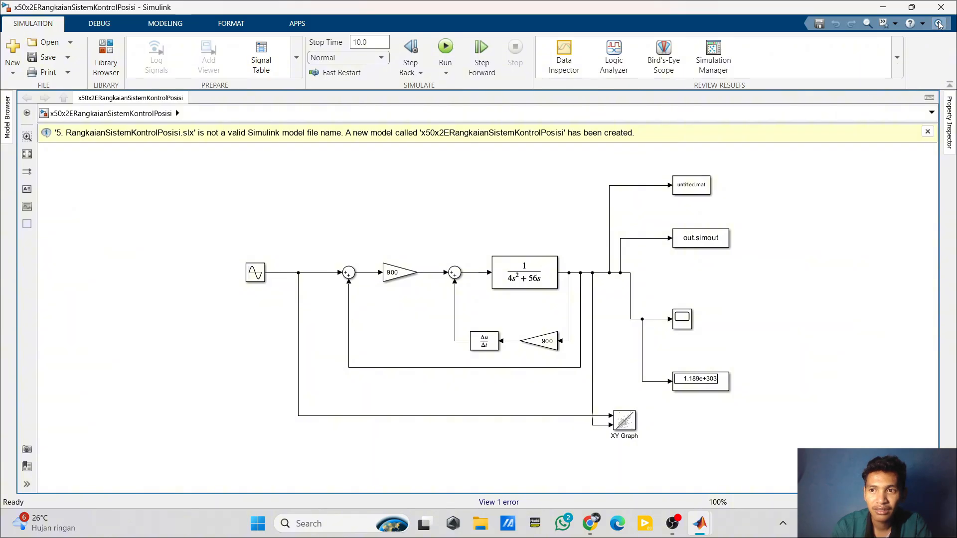
Step: Close the x50x2ERangkaianSistemKontrolPosisi and rangkaian4 models and switch to the x10x2ERangkaianGelombangSinusSederhana model
click(941, 7)
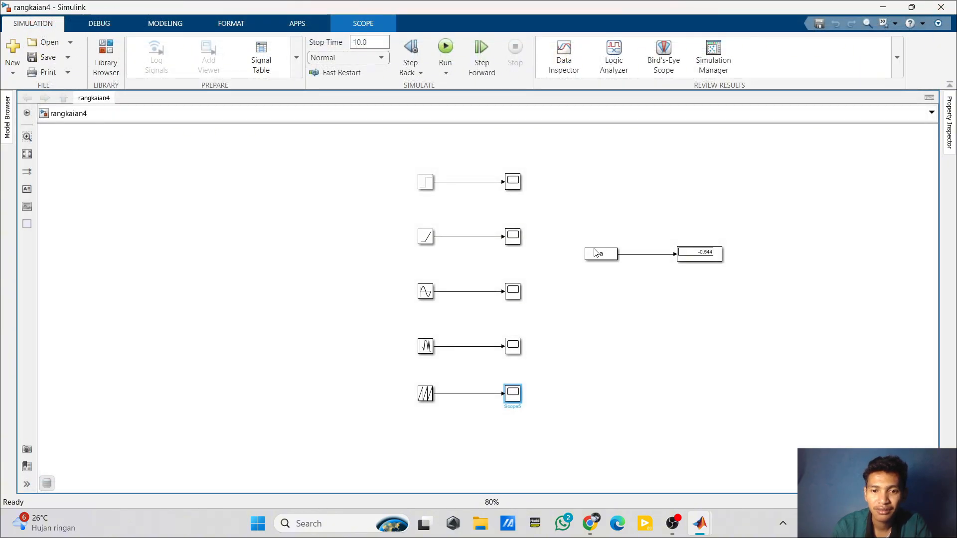
click(941, 6)
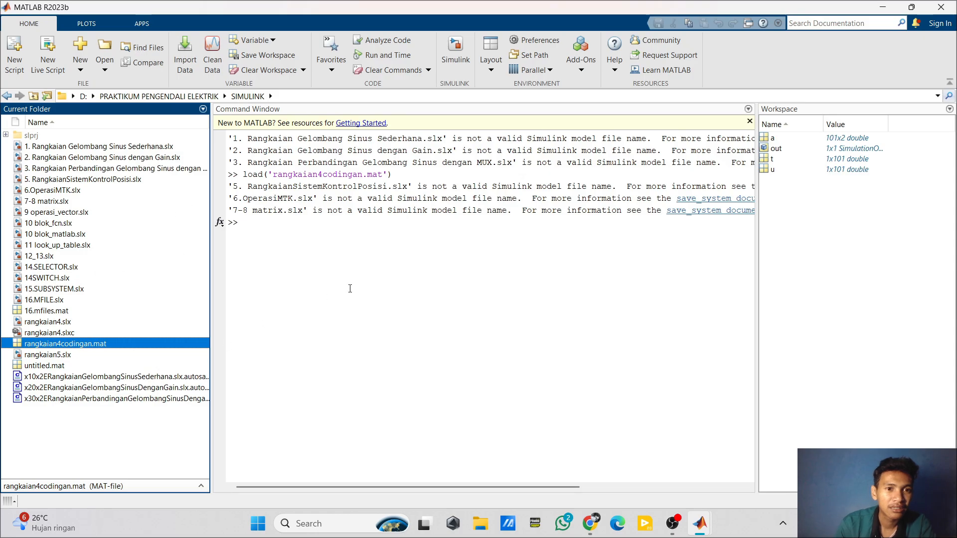
mouse_move(701, 532)
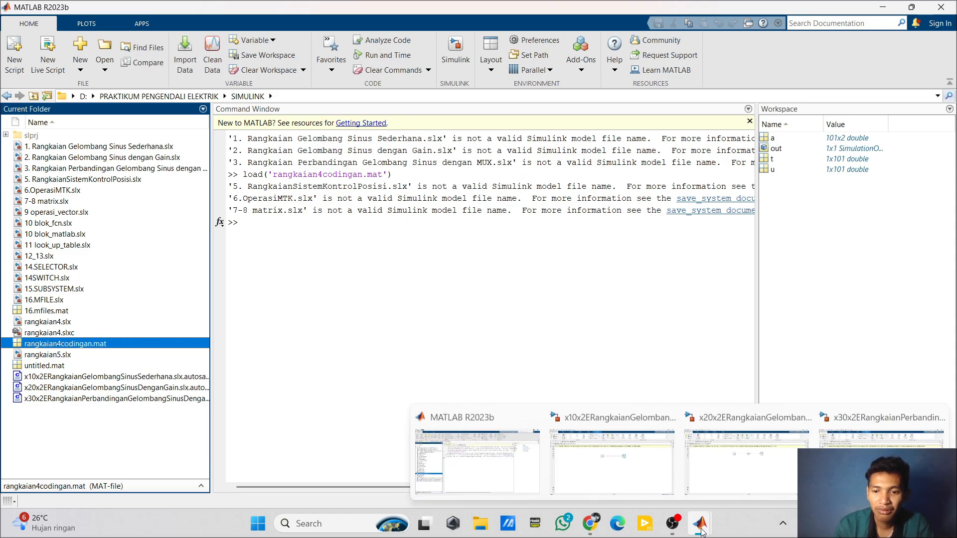
click(621, 445)
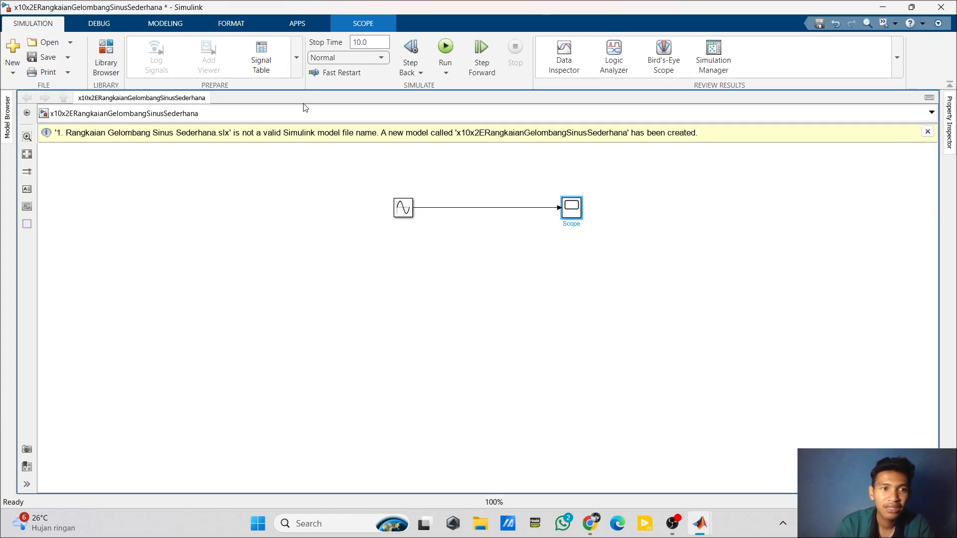
Step: Open the 9 operasi_vector model from the SIMULINK folder and maximize its window
click(42, 43)
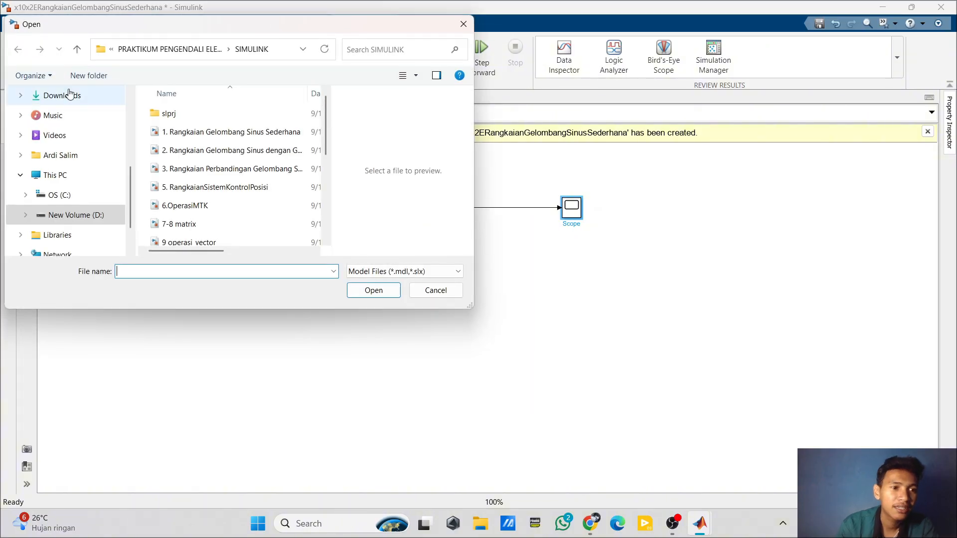
scroll(210, 174, down, 2)
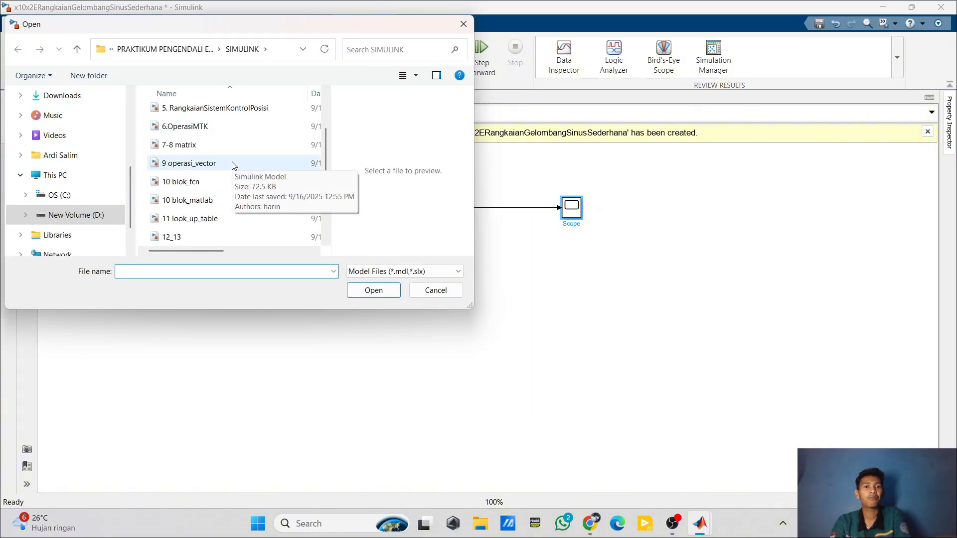
click(232, 165)
click(387, 289)
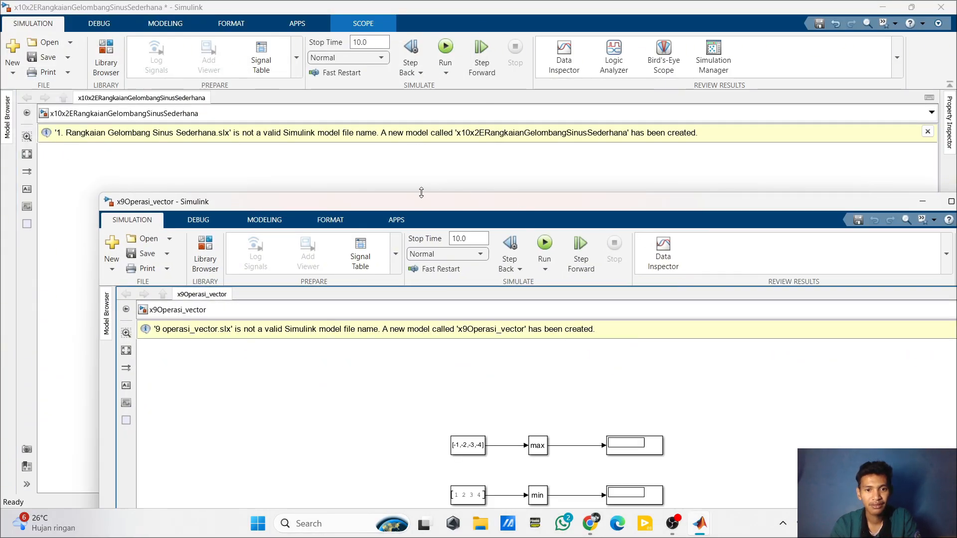
drag(415, 201, 360, 30)
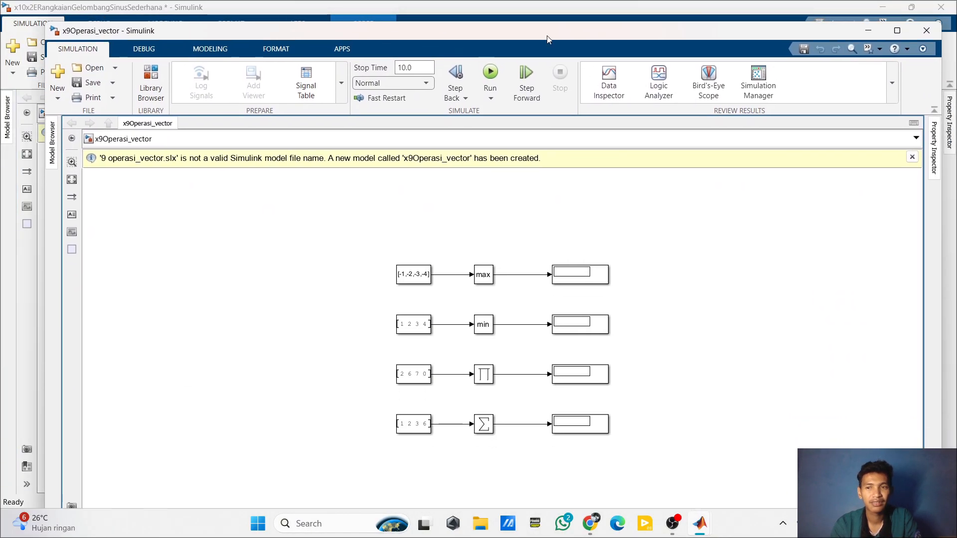
click(897, 31)
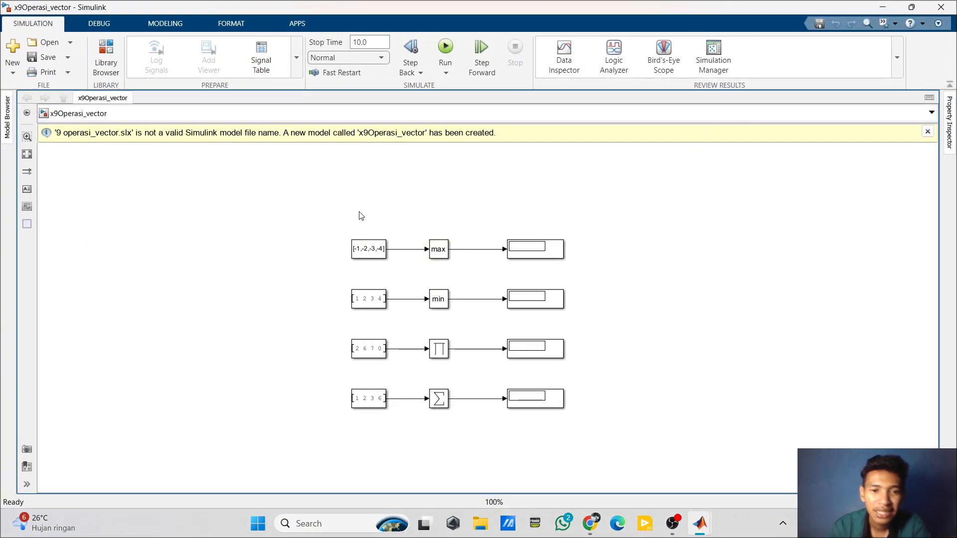
Step: Run the vector operations simulation and inspect the max and min rows with their constant vectors
click(445, 48)
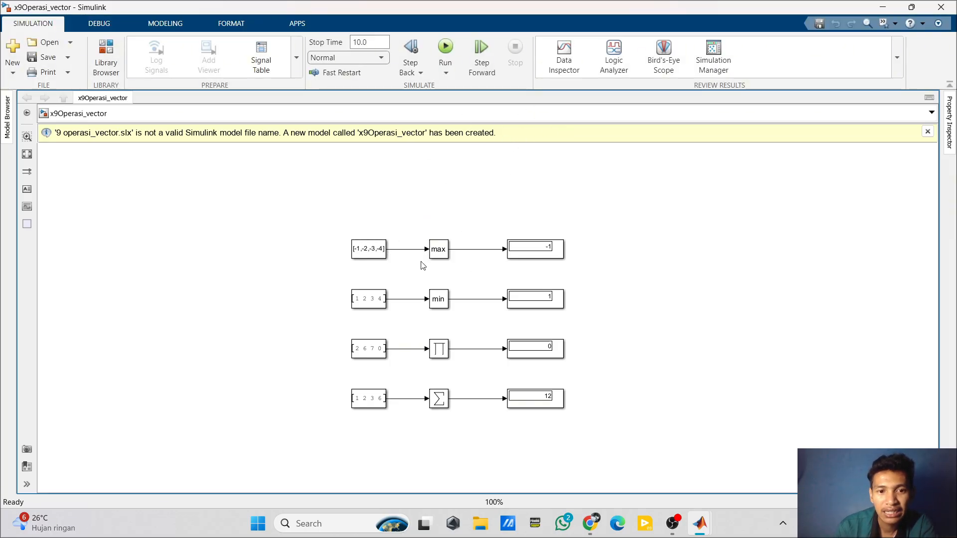
click(377, 256)
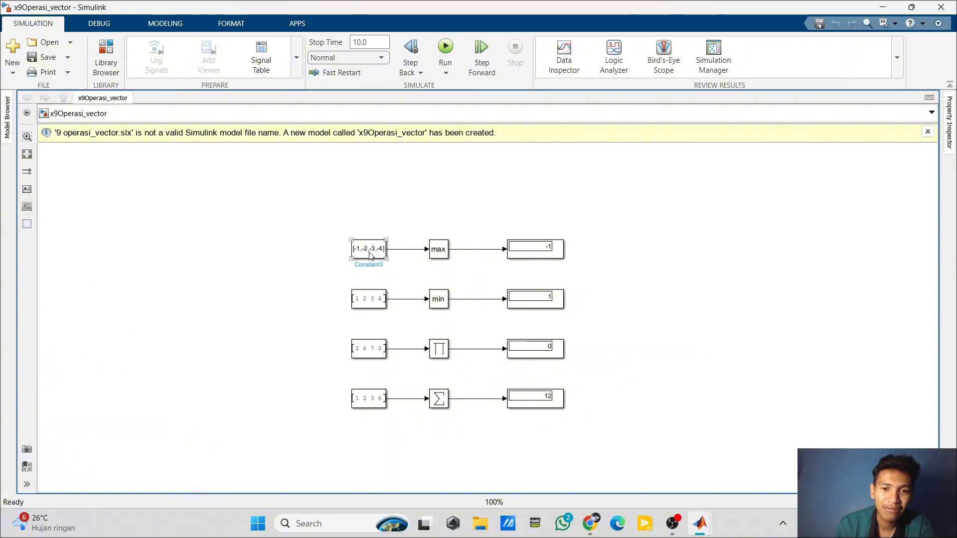
click(370, 252)
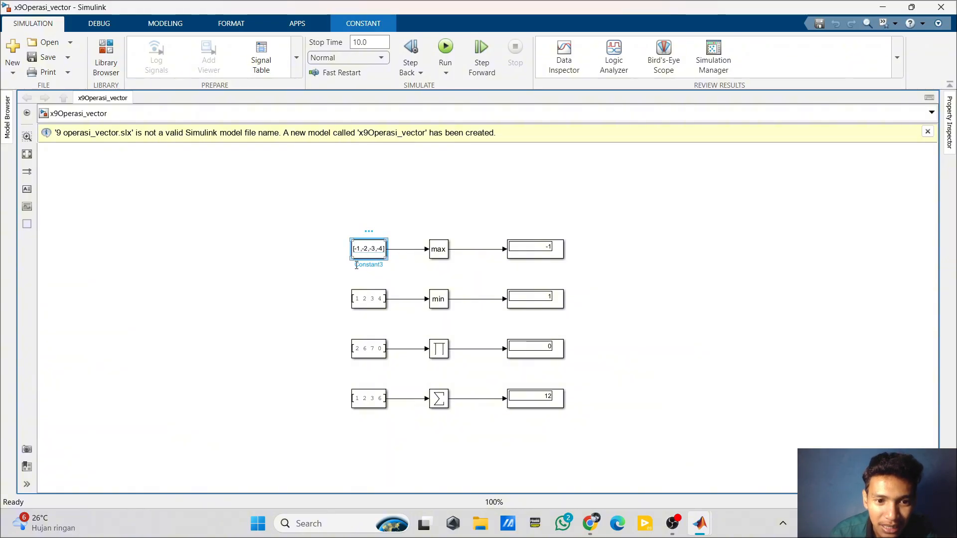
click(446, 308)
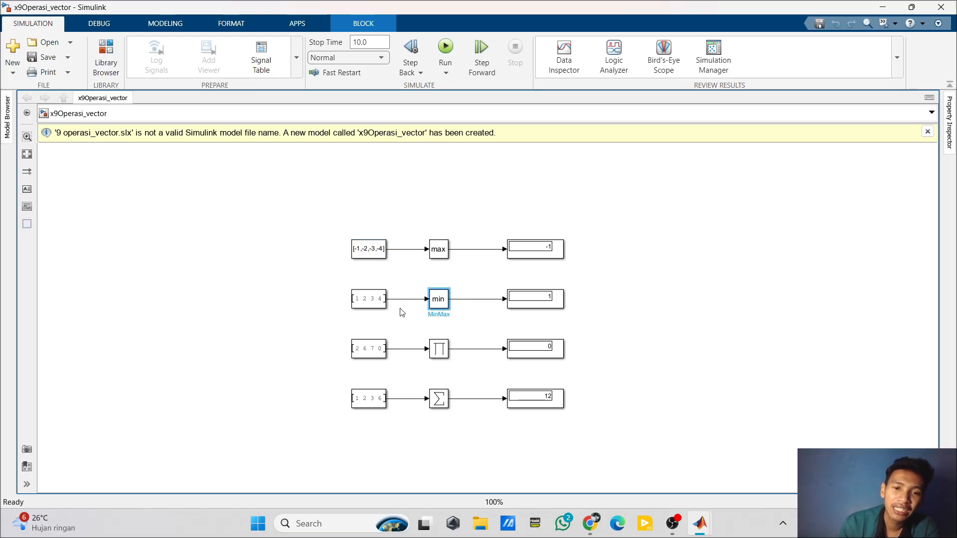
click(356, 309)
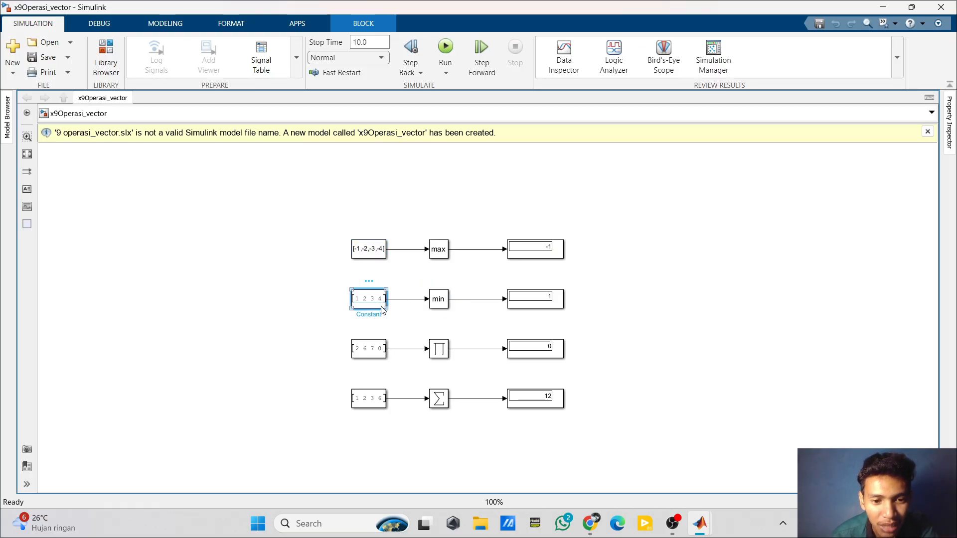
Step: Rerun the simulation and inspect the Product of Elements and Sum of Elements blocks
click(438, 353)
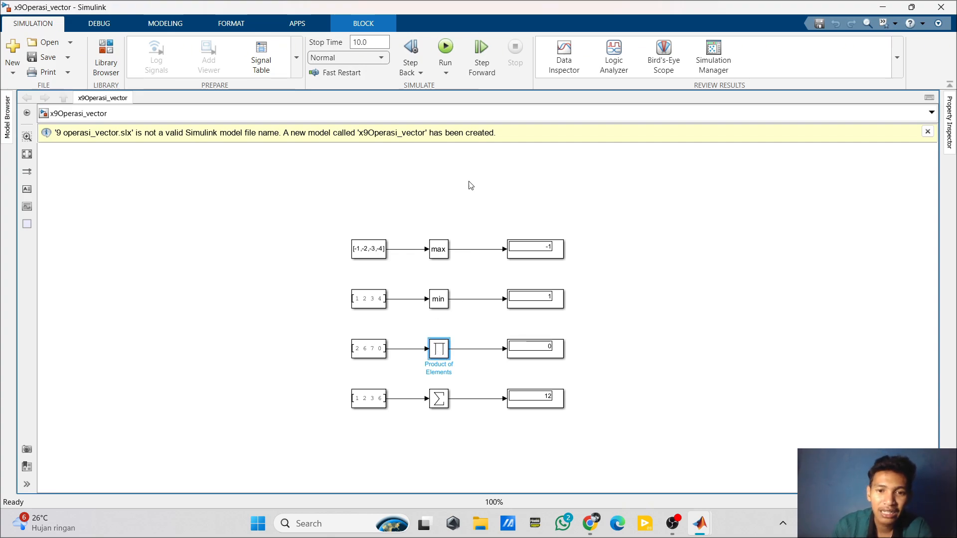
click(448, 52)
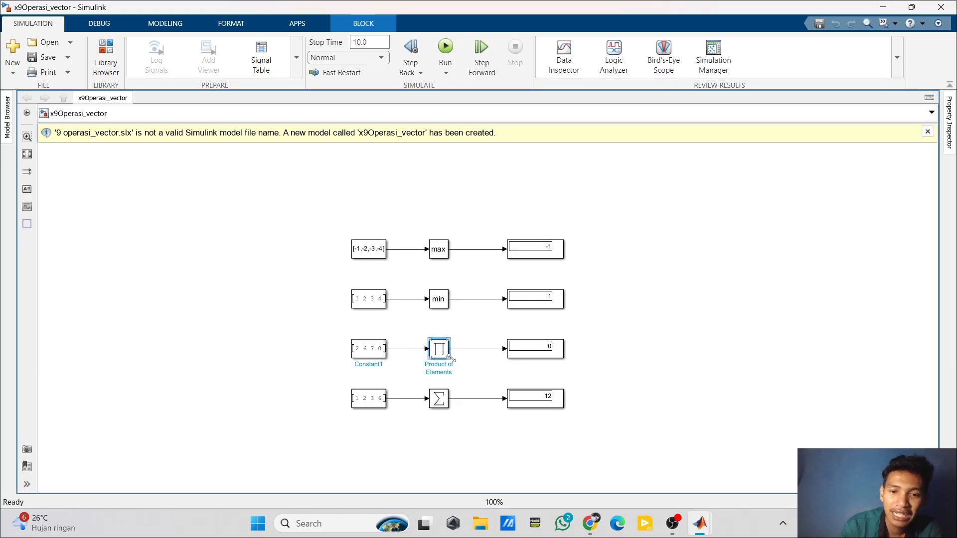
click(423, 391)
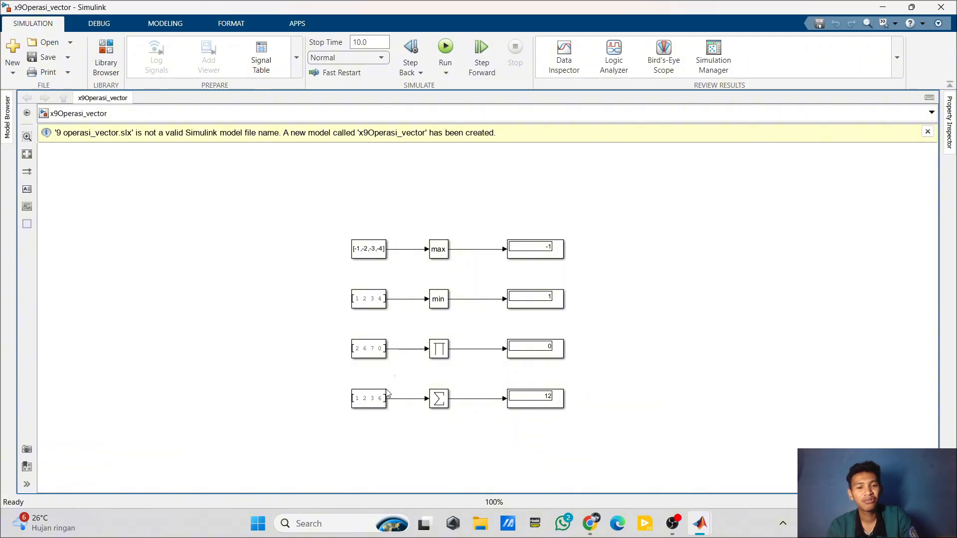
click(441, 402)
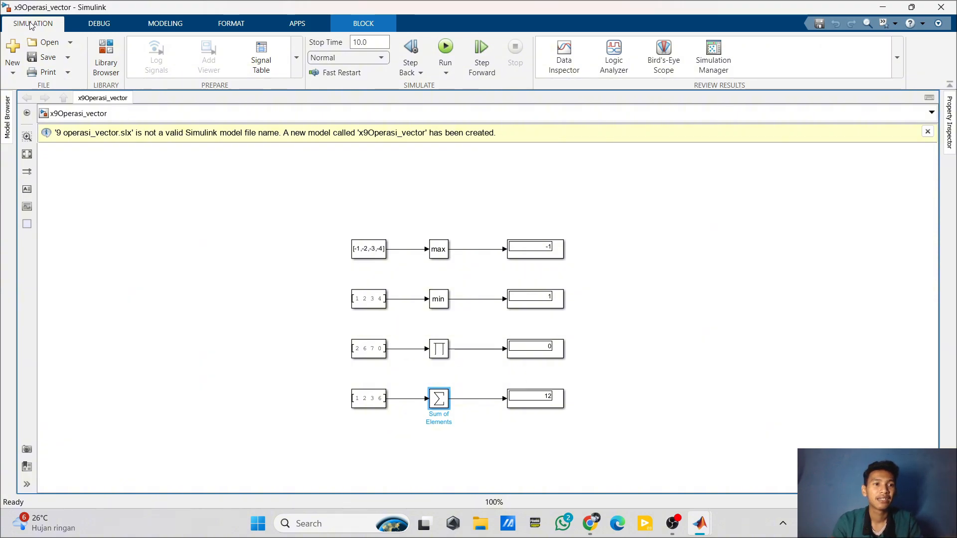
click(39, 45)
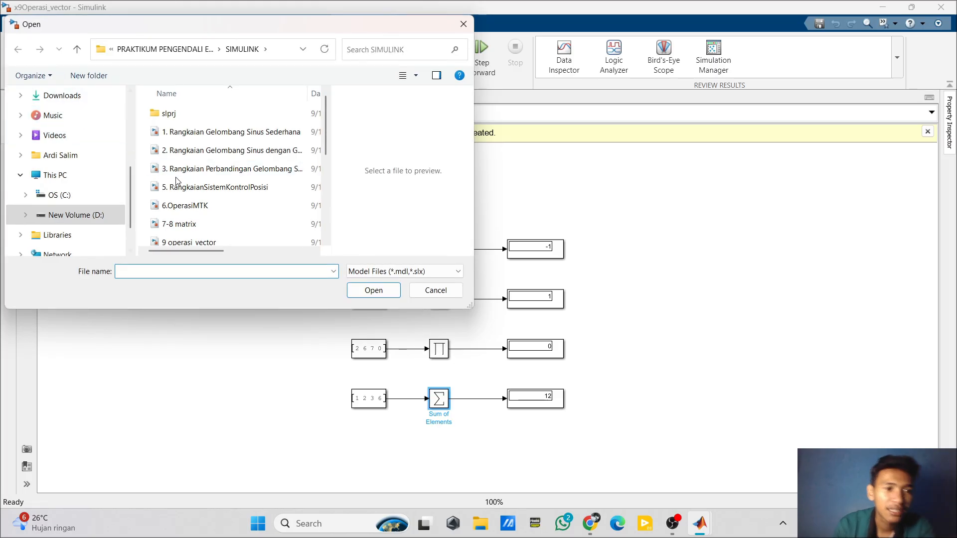
scroll(180, 183, down, 2)
scroll(179, 182, down, 2)
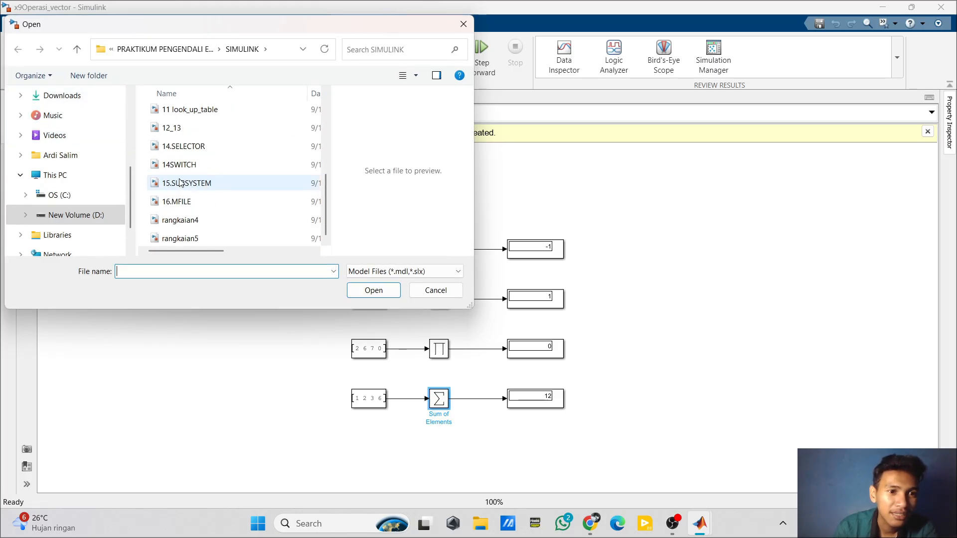
scroll(181, 183, up, 2)
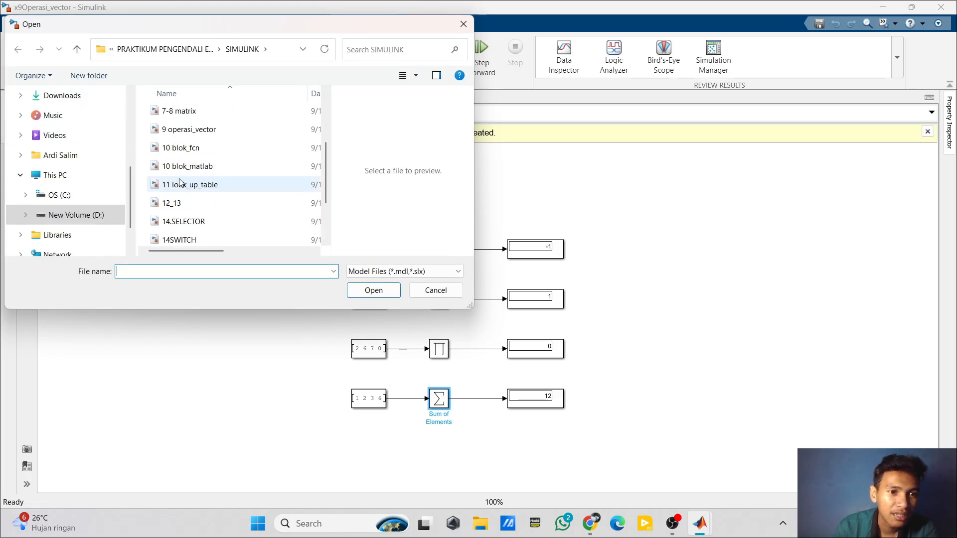
scroll(180, 182, down, 2)
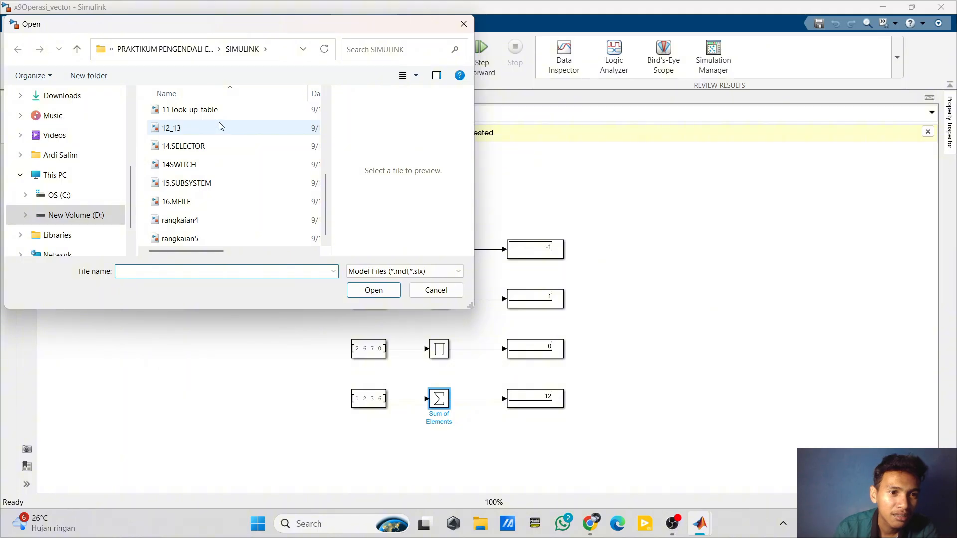
scroll(220, 129, up, 3)
scroll(216, 206, down, 3)
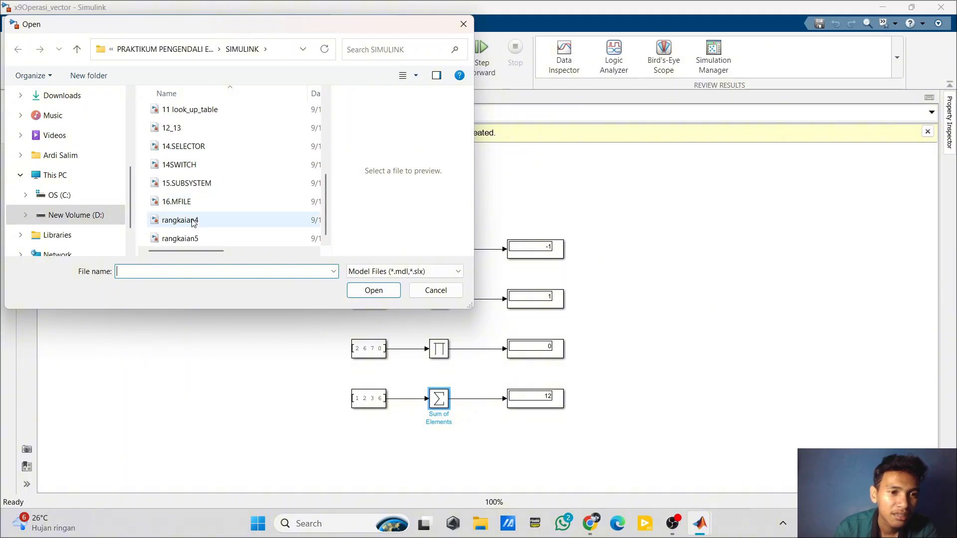
click(194, 130)
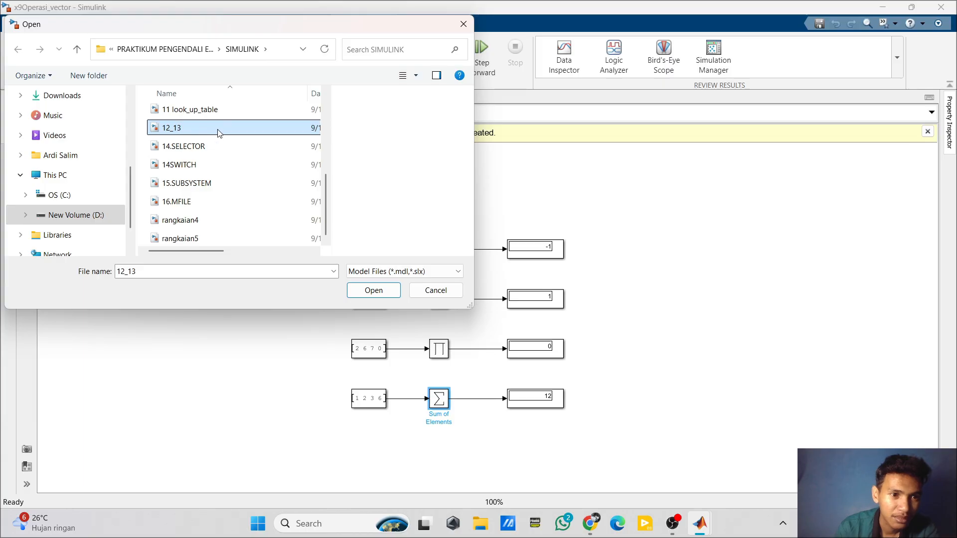
scroll(217, 133, up, 3)
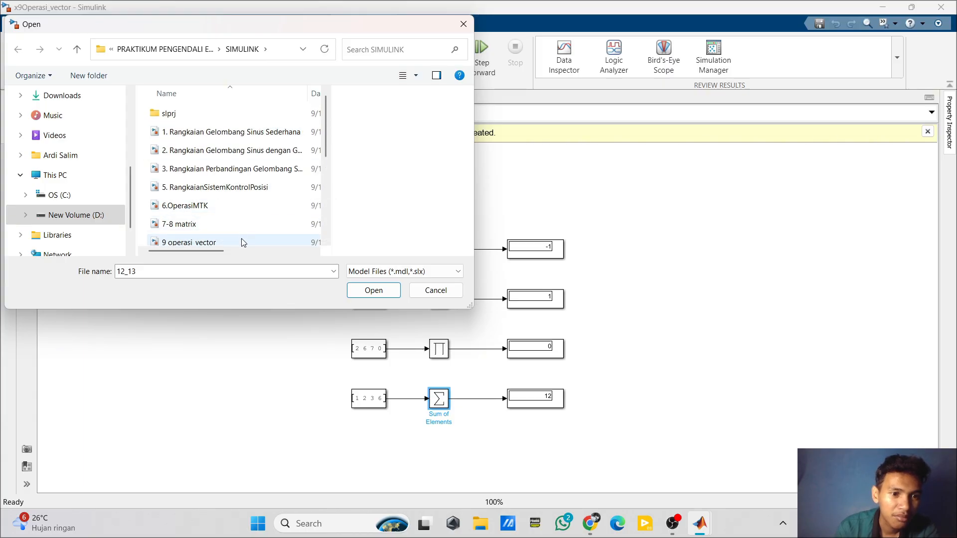
drag(324, 138, 324, 175)
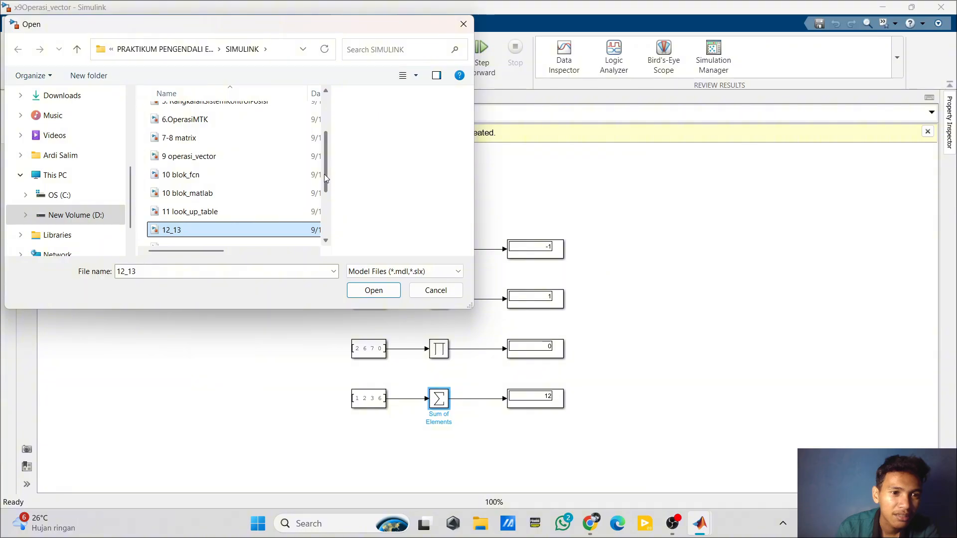
click(224, 156)
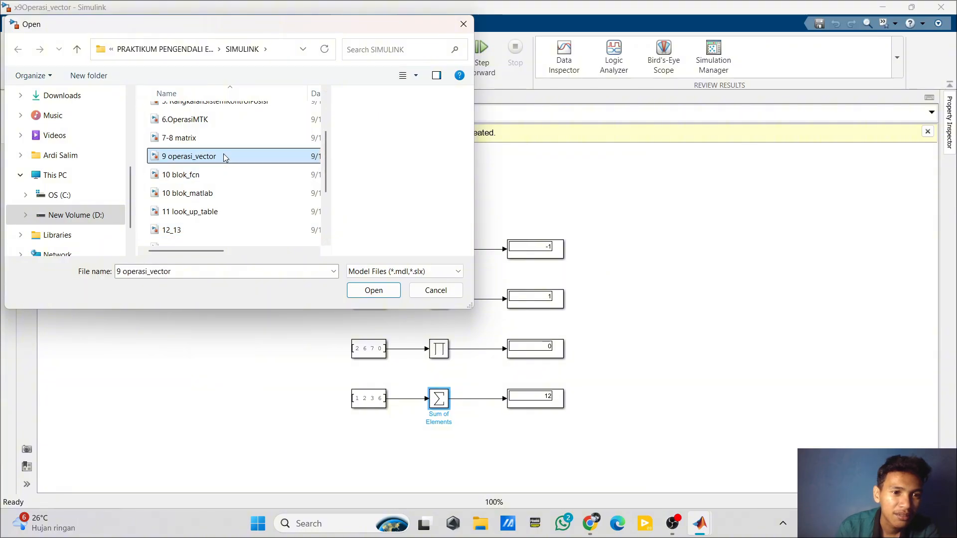
click(386, 292)
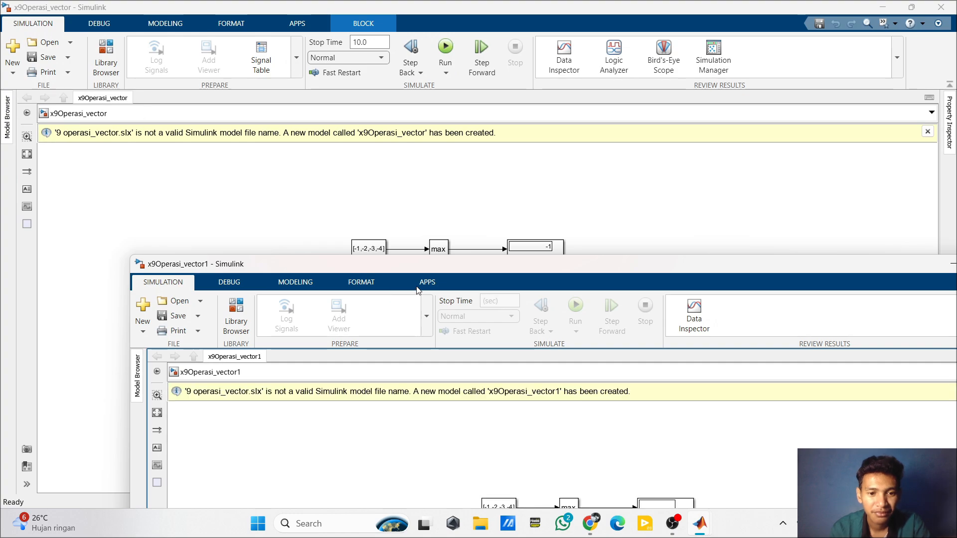
drag(398, 268, 373, 186)
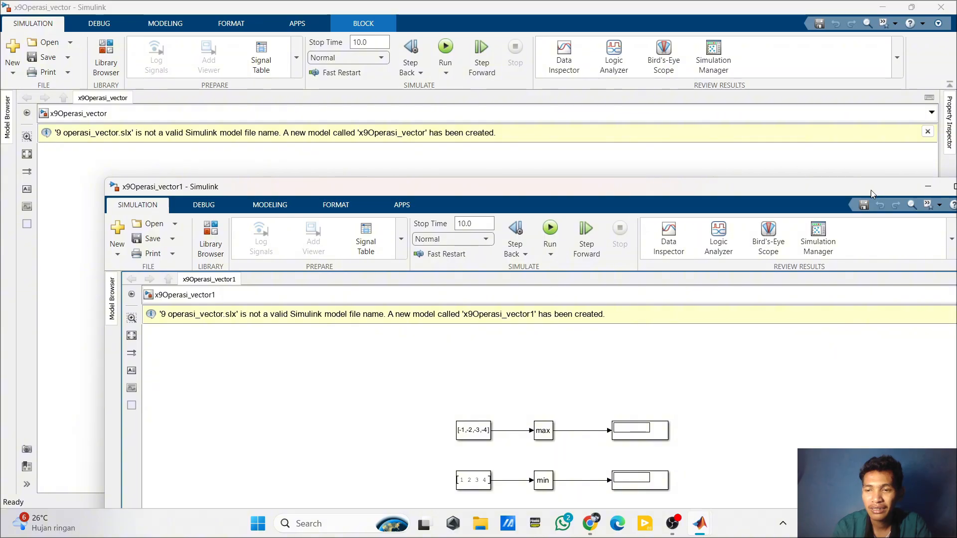
drag(871, 190, 786, 190)
click(900, 186)
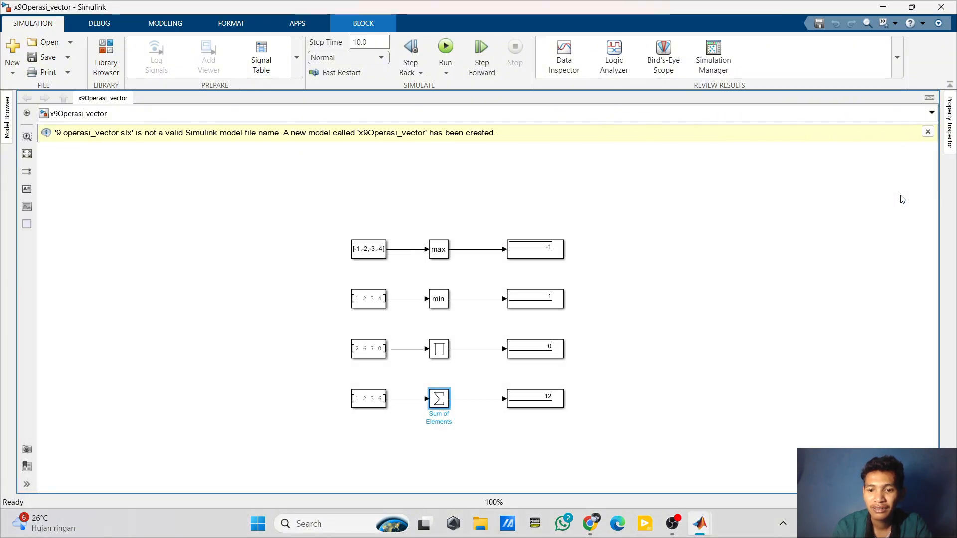
Step: Open the 10 blok_matlab model from the SIMULINK folder and maximize its window
click(28, 45)
scroll(231, 187, down, 3)
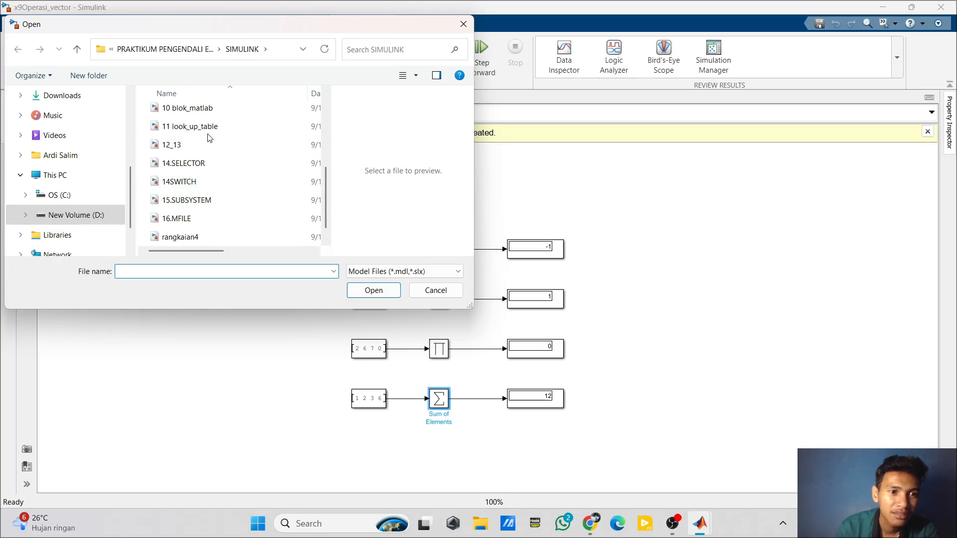
click(223, 115)
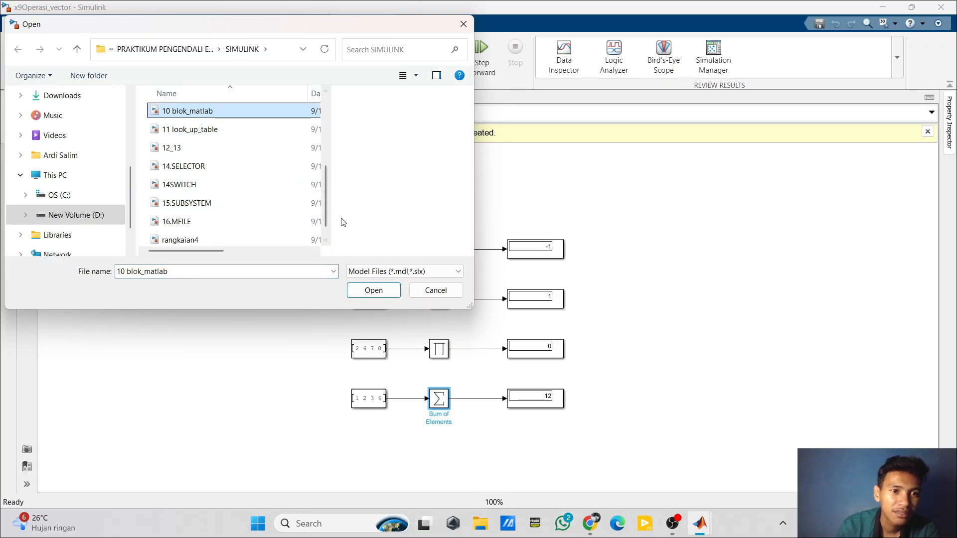
click(377, 290)
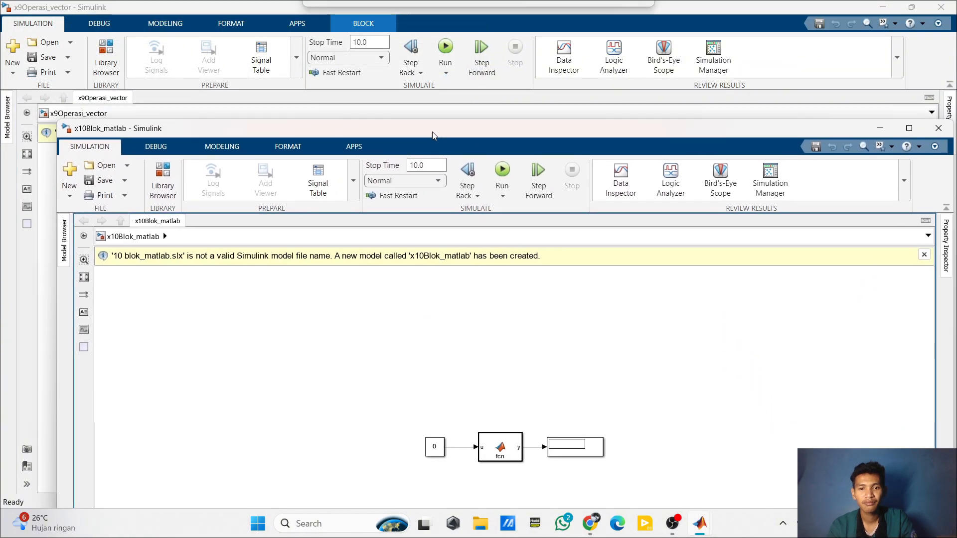
drag(433, 135, 426, 84)
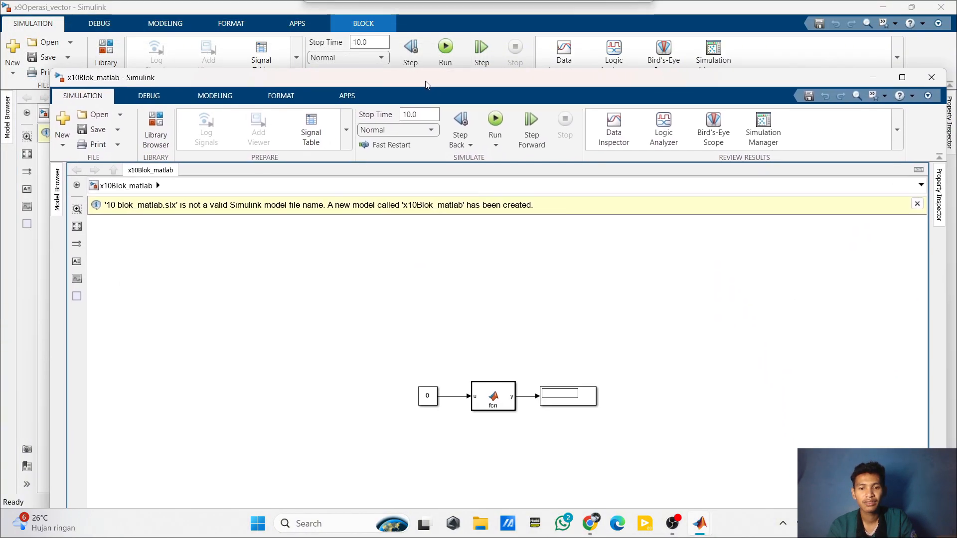
click(900, 79)
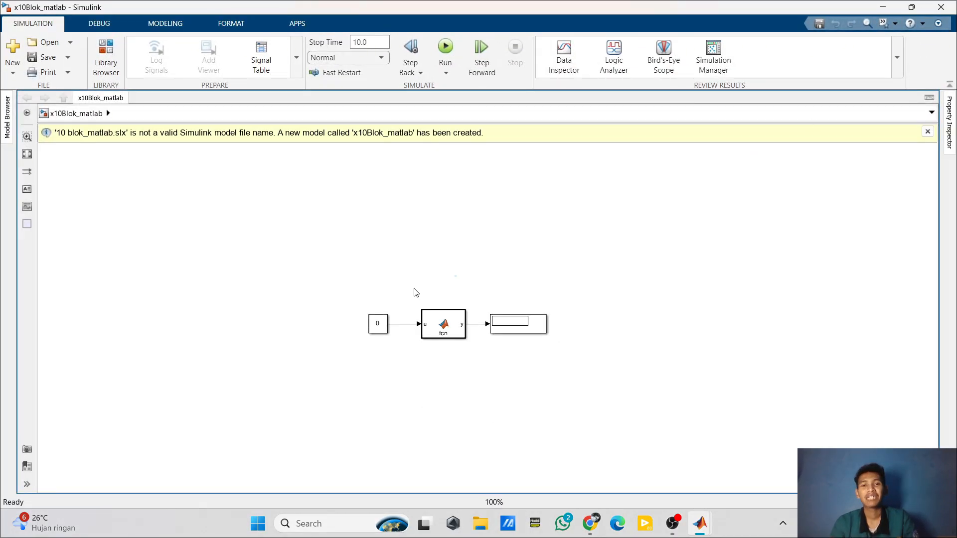
Step: Run the 10 blok_matlab simulation, examine the MATLAB Function block's if-else code, and return to the top-level model
click(446, 47)
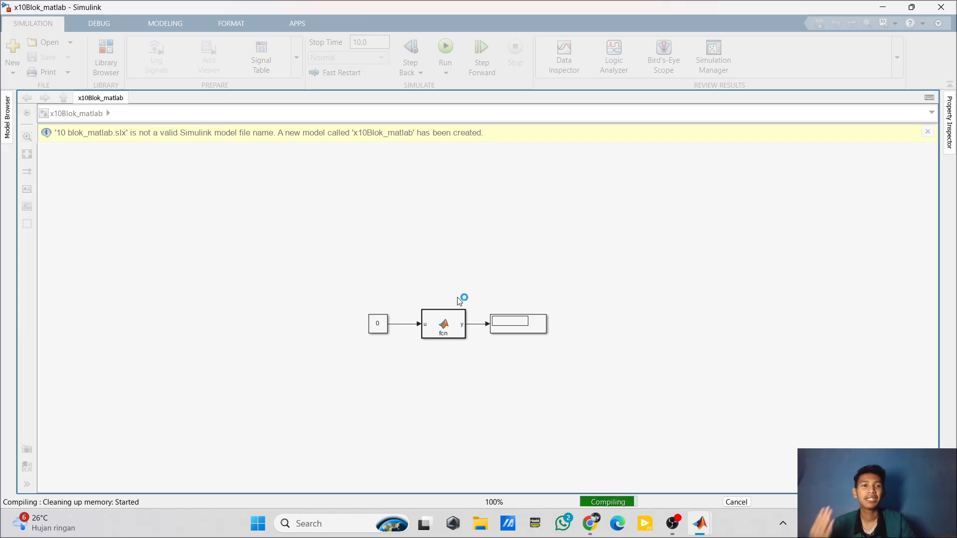
click(433, 328)
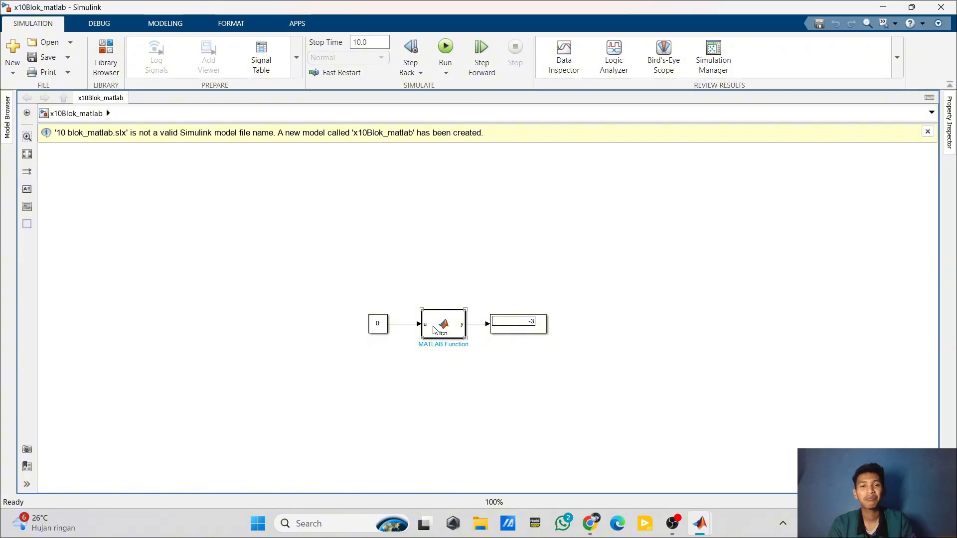
double_click(434, 329)
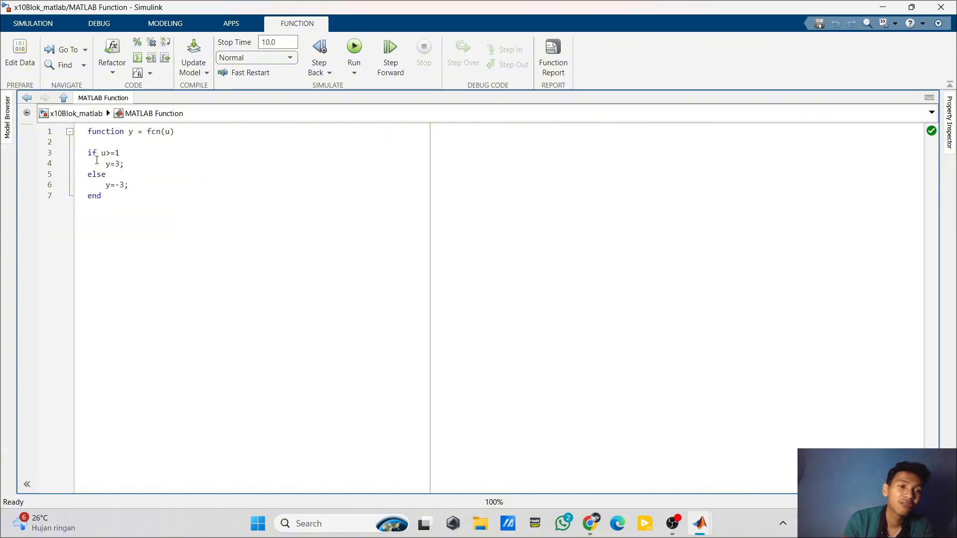
click(78, 117)
click(439, 293)
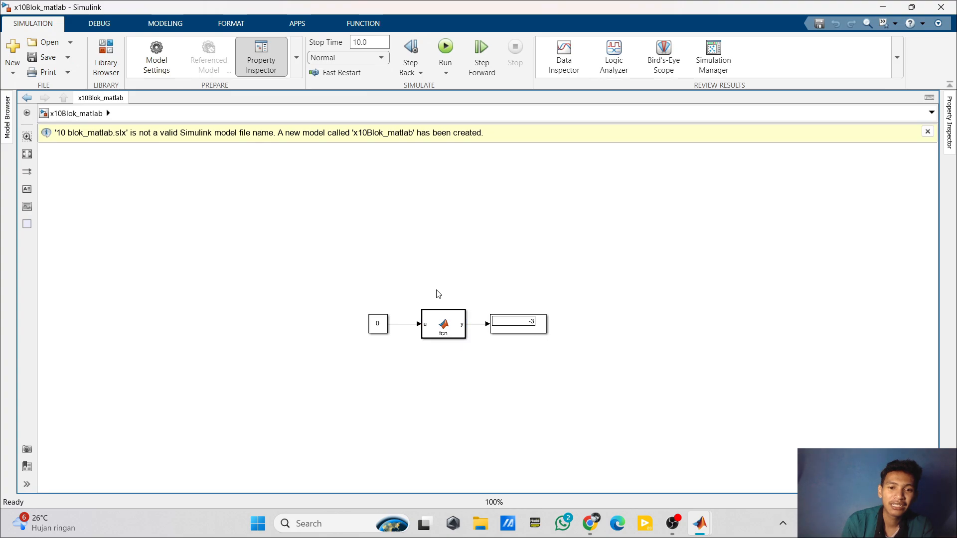
click(403, 222)
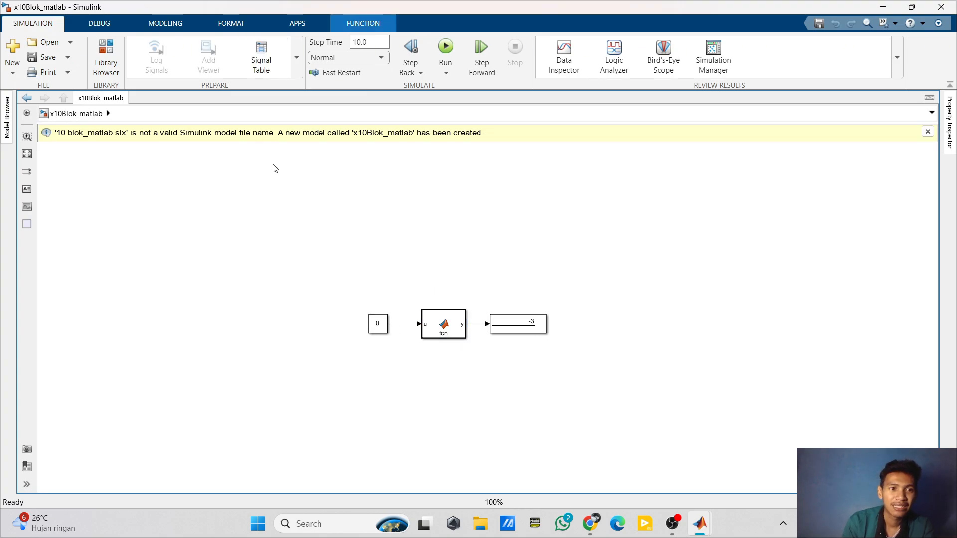
Step: Open the 11 look_up_table model from the SIMULINK folder and maximize its window
click(48, 44)
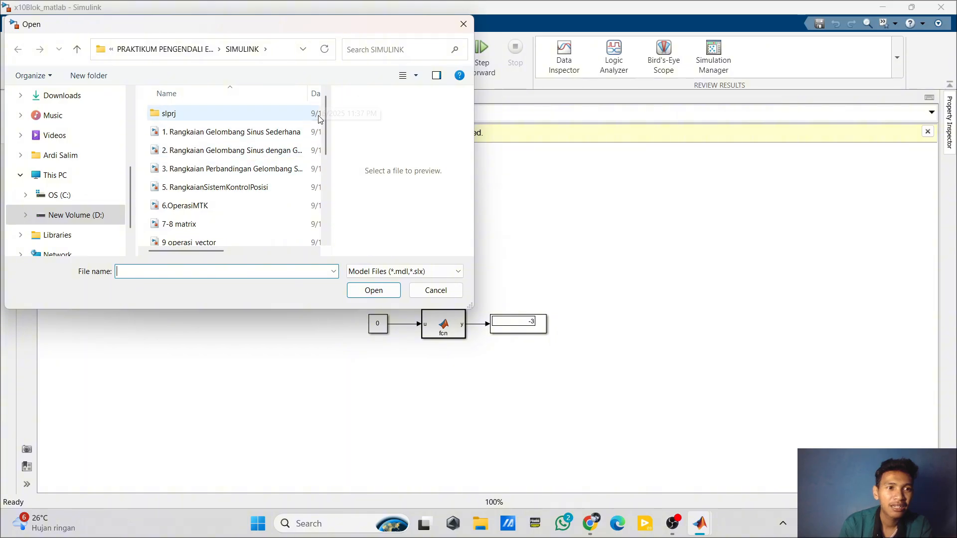
drag(324, 119, 321, 174)
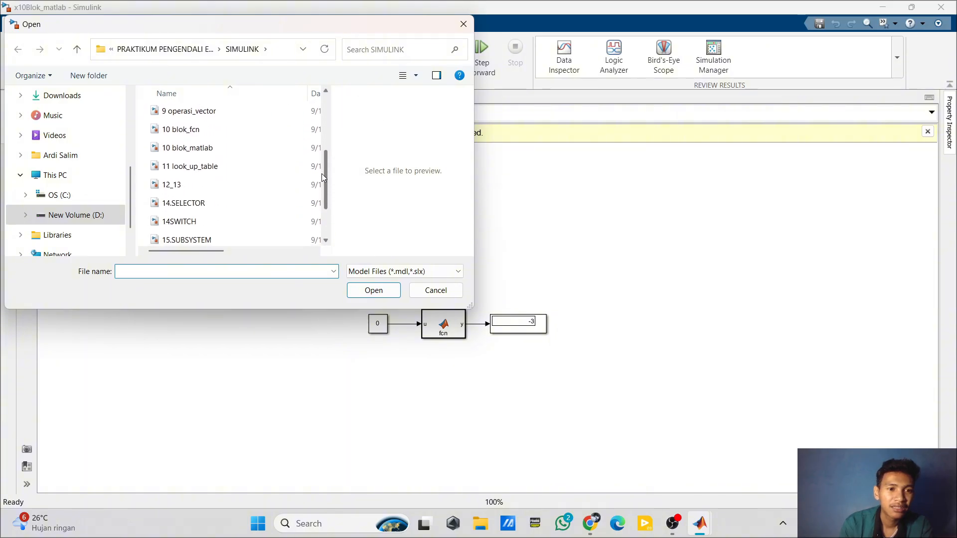
click(190, 167)
click(390, 292)
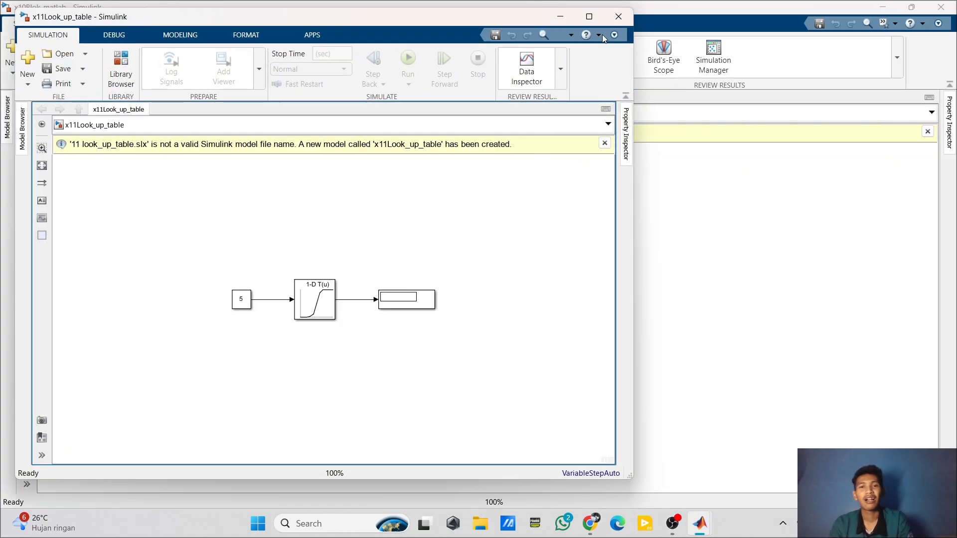
click(589, 16)
Step: Run the look-up table simulation and inspect the 1-D Lookup Table block's table data and breakpoints
click(296, 285)
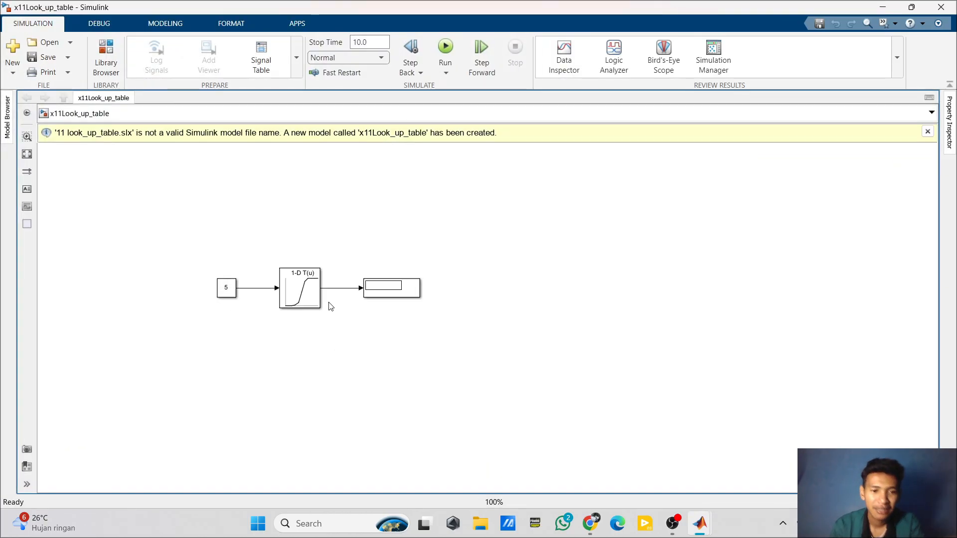
double_click(296, 285)
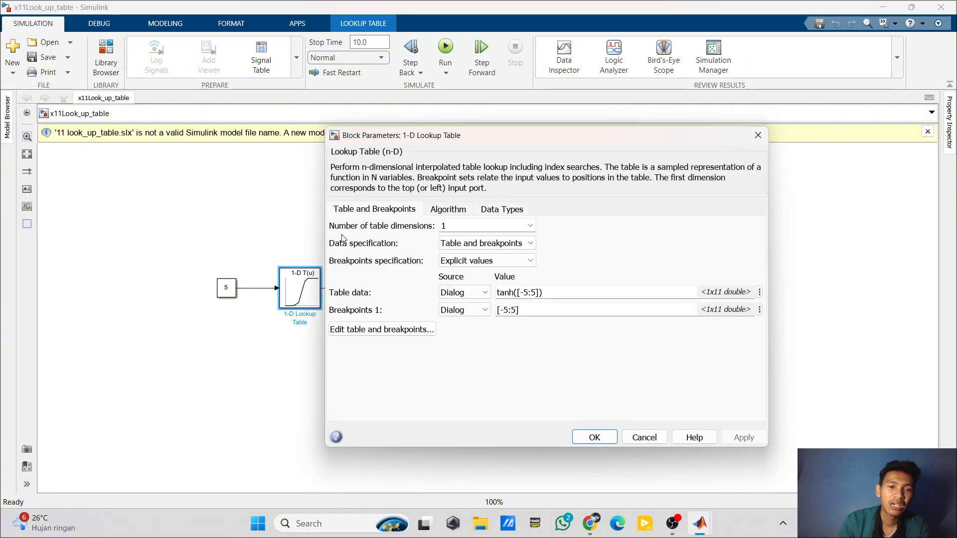
click(757, 136)
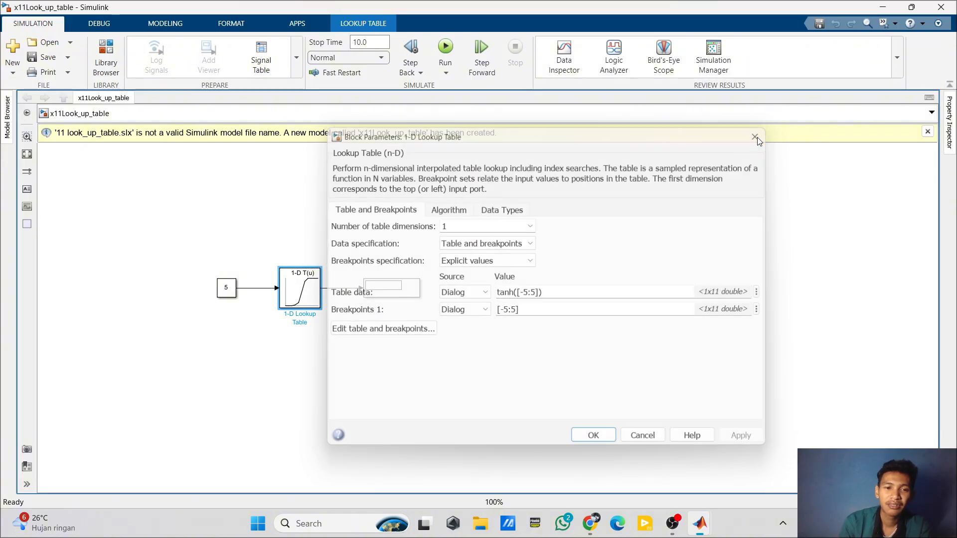
click(447, 45)
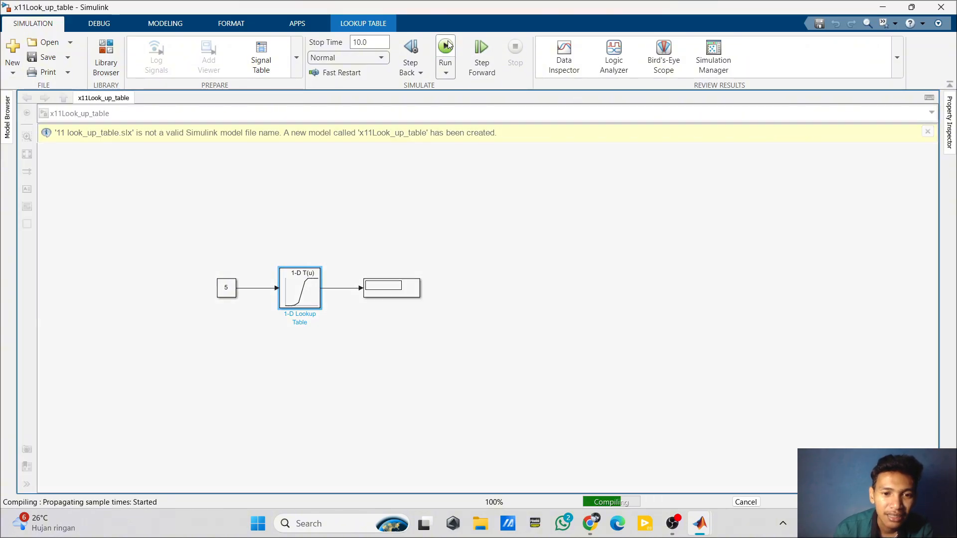
double_click(303, 265)
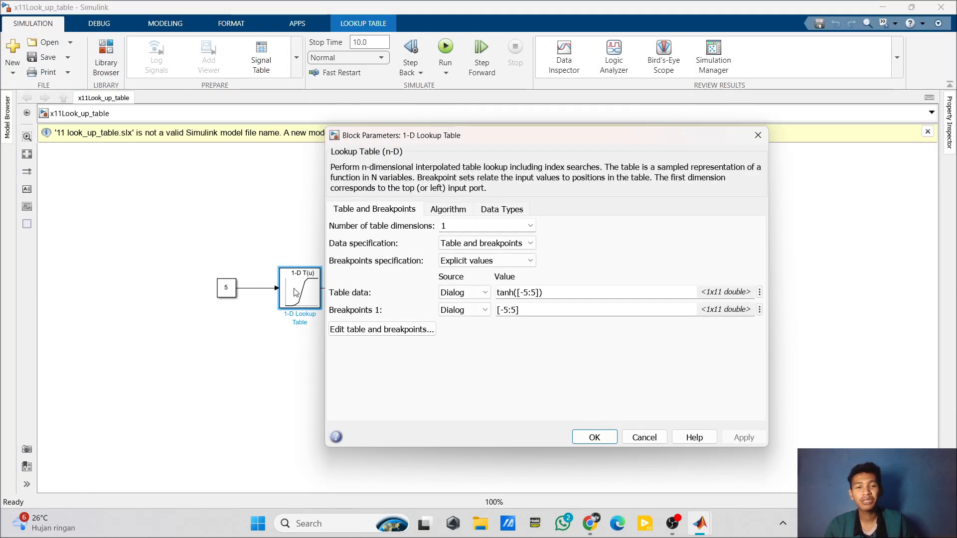
click(594, 437)
click(375, 374)
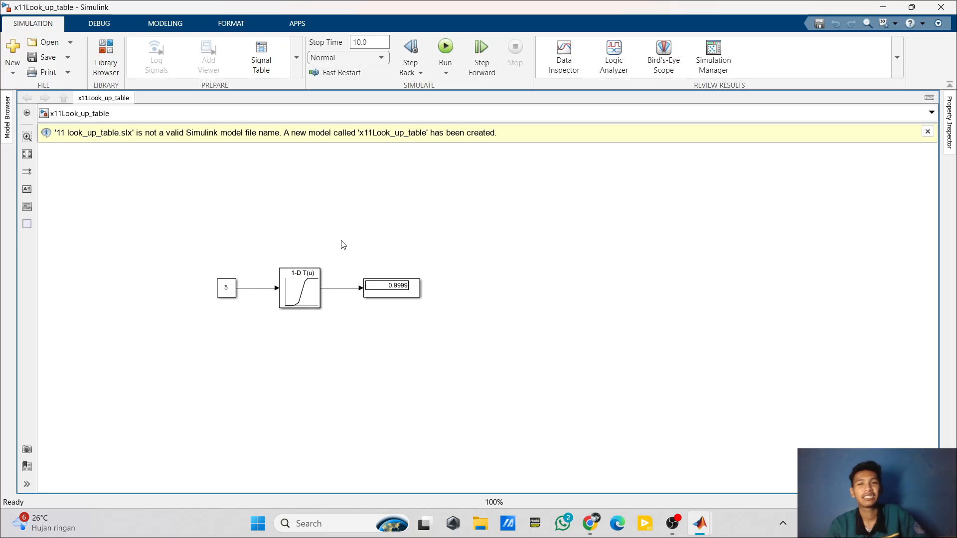
Step: Close the look-up table and MATLAB block models, and close the sine-wave-with-gain model without saving it
click(941, 7)
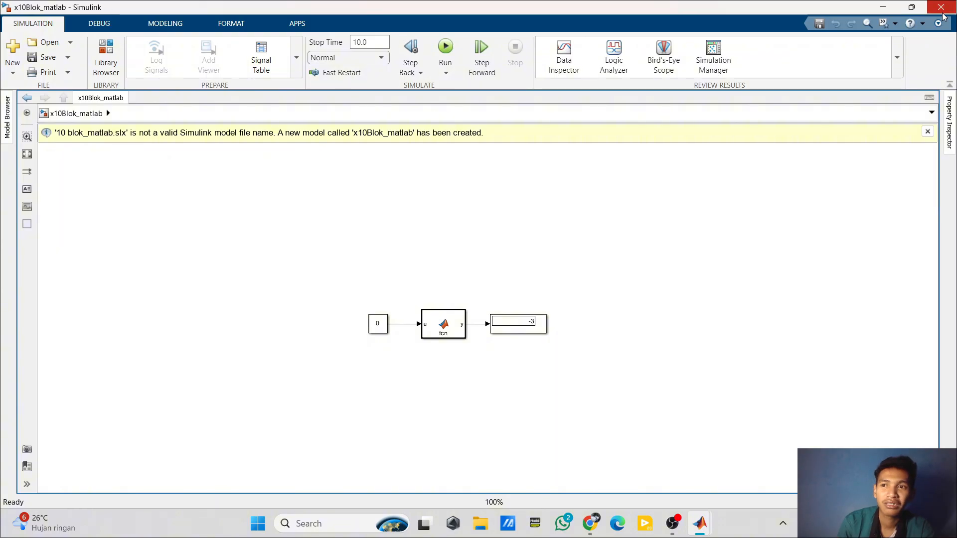
click(941, 7)
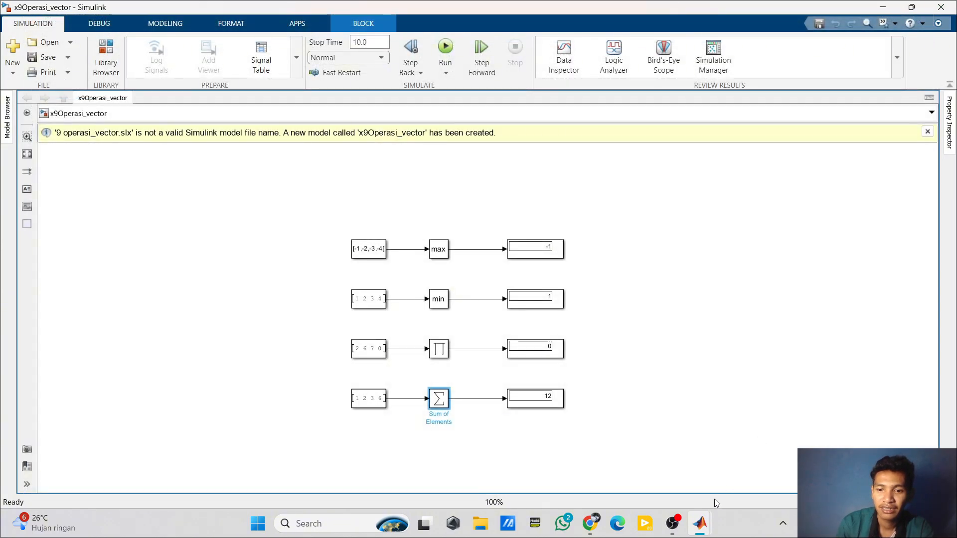
mouse_move(701, 522)
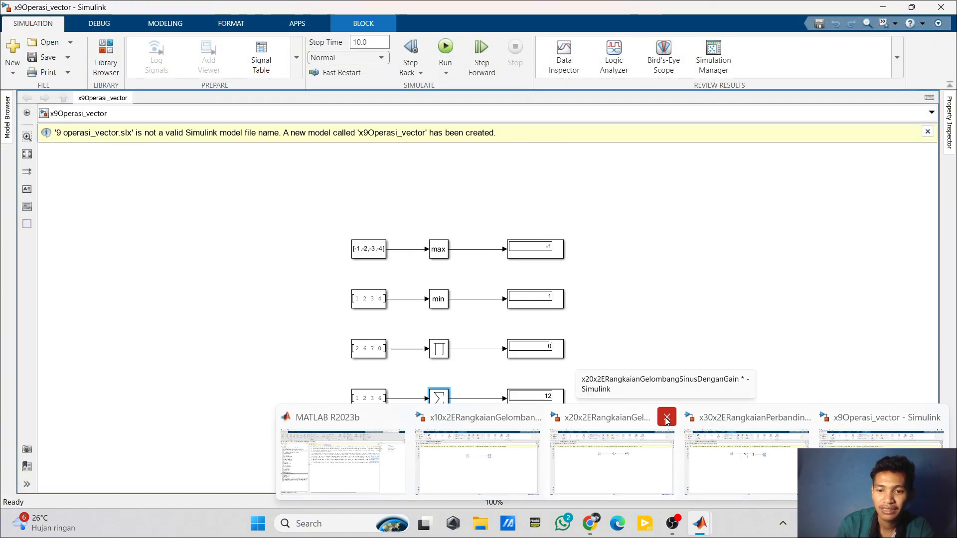
click(533, 417)
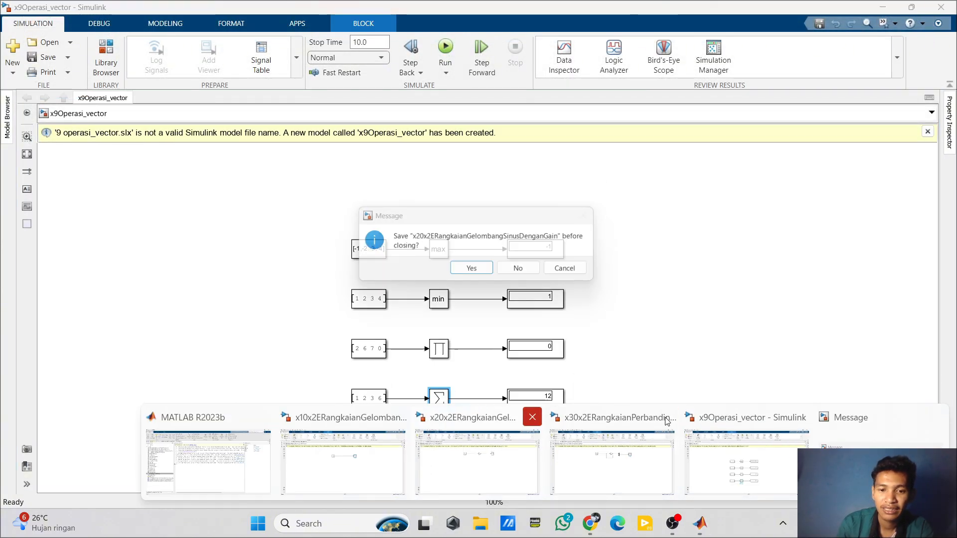
click(517, 274)
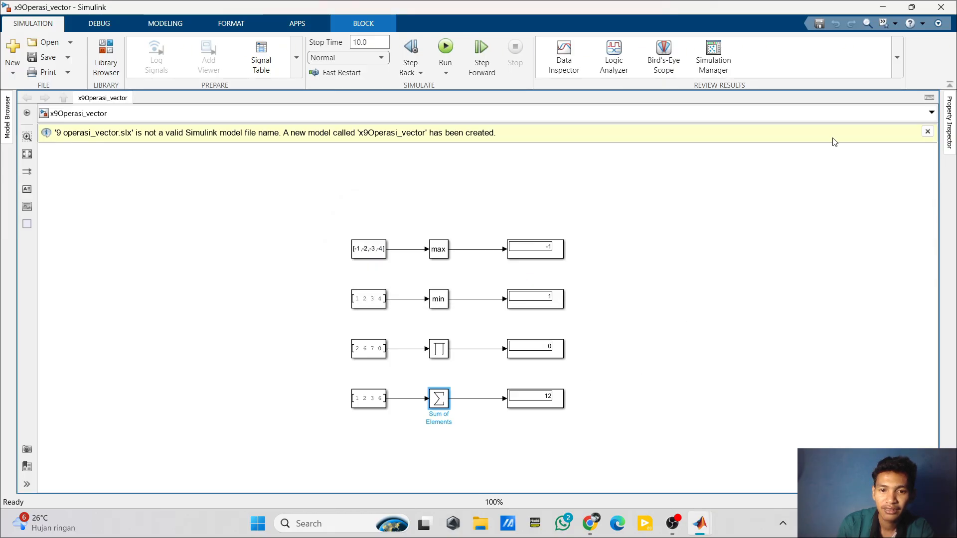
Step: Close the x9Operasi_vector model, and close the sine-wave comparison model with MUX without saving it
click(941, 7)
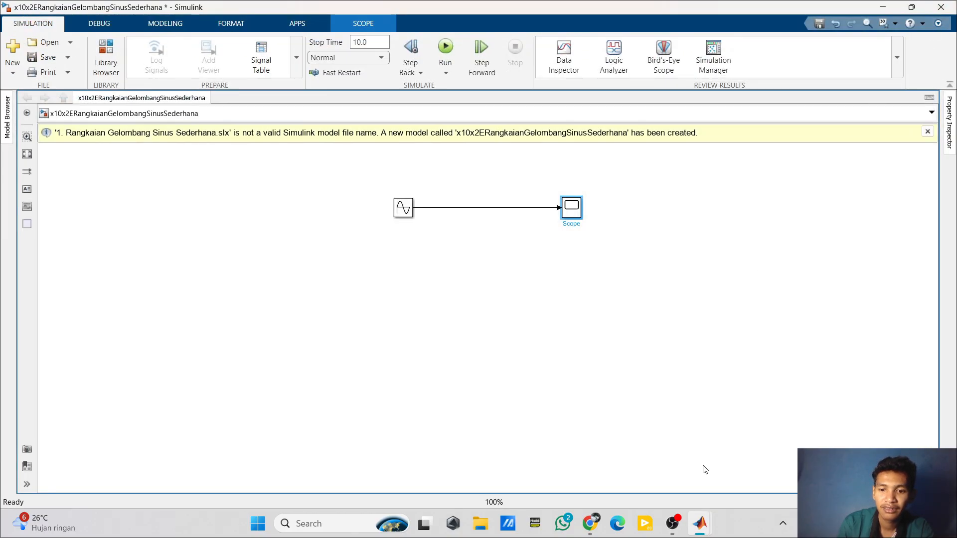
mouse_move(700, 534)
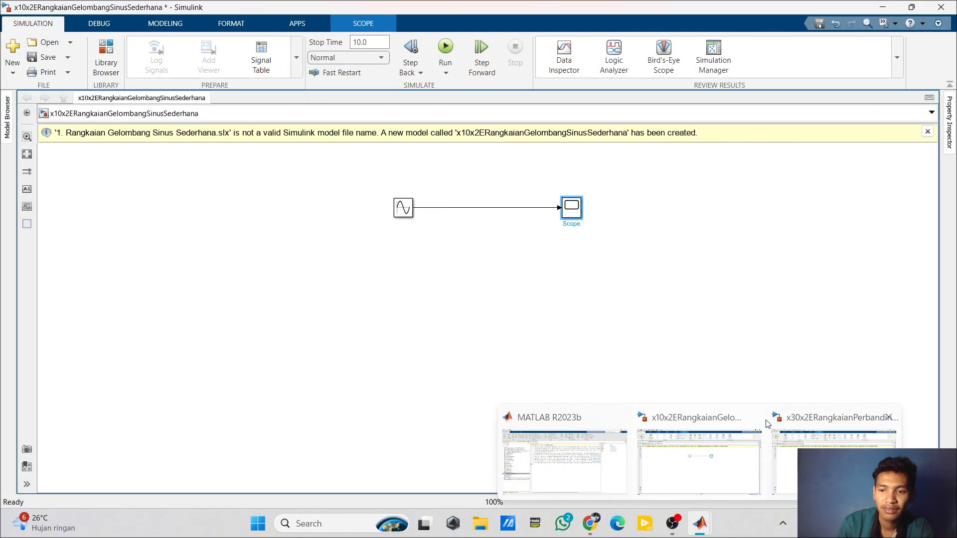
click(889, 417)
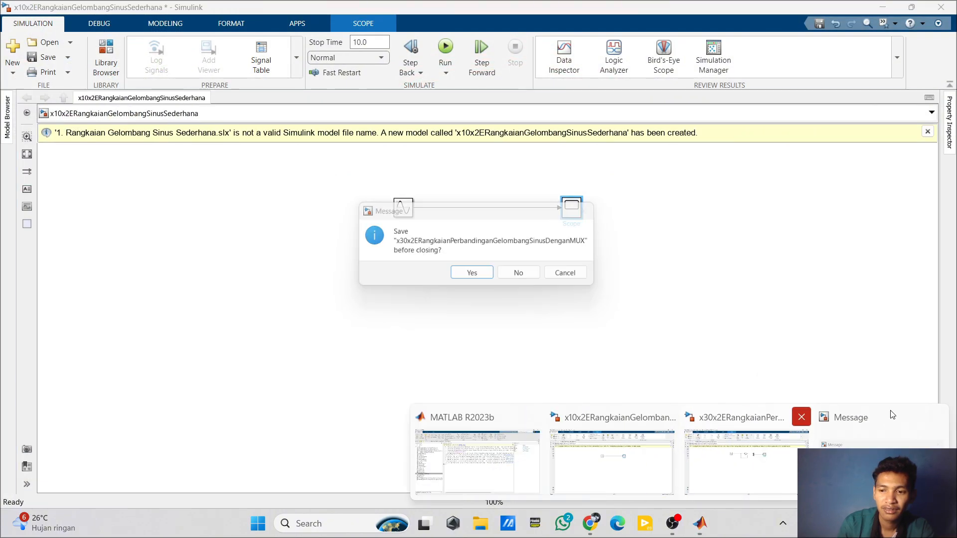
click(525, 276)
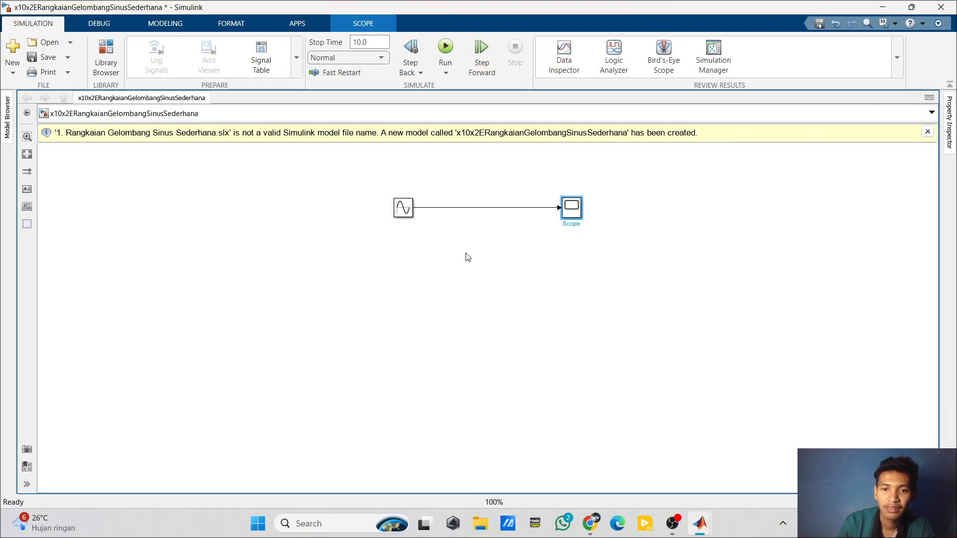
Step: Open the 12_13 model from the SIMULINK folder
click(48, 42)
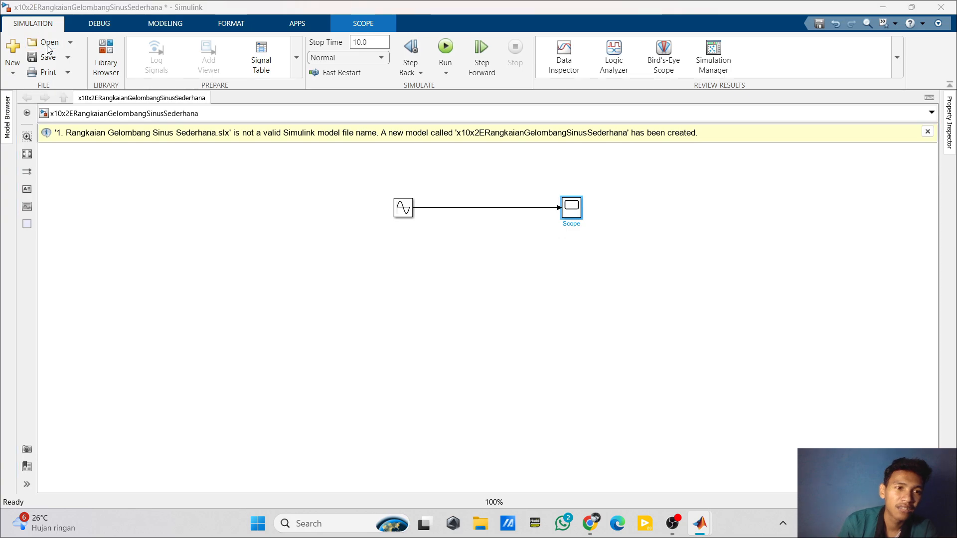
scroll(224, 200, down, 3)
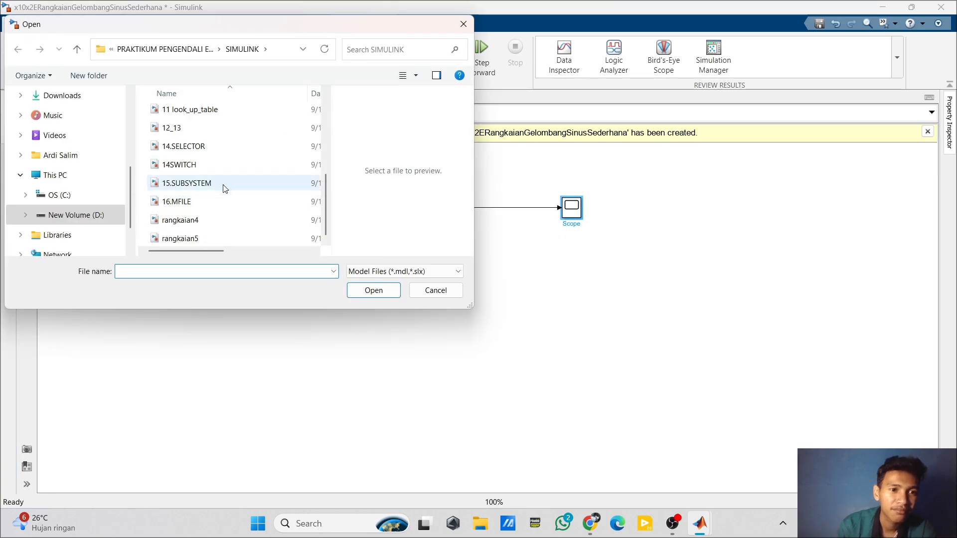
click(220, 131)
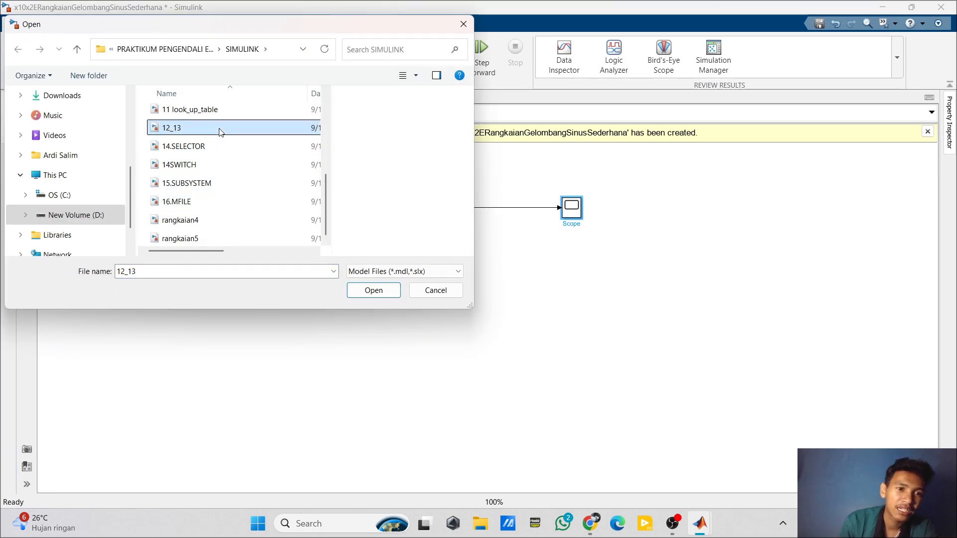
click(372, 290)
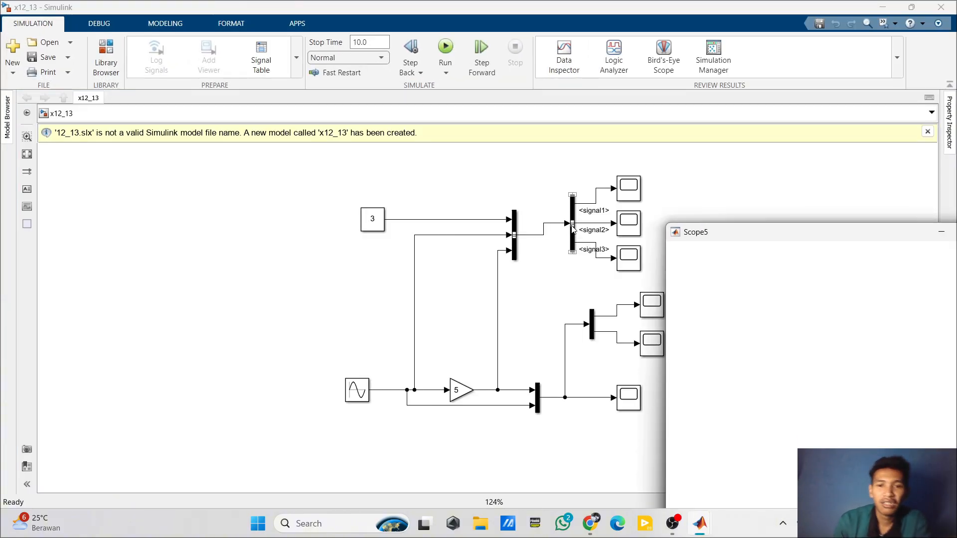
Step: Close all the scope windows covering the 12_13 model so its block diagram is unobstructed
drag(731, 235, 486, 199)
click(748, 207)
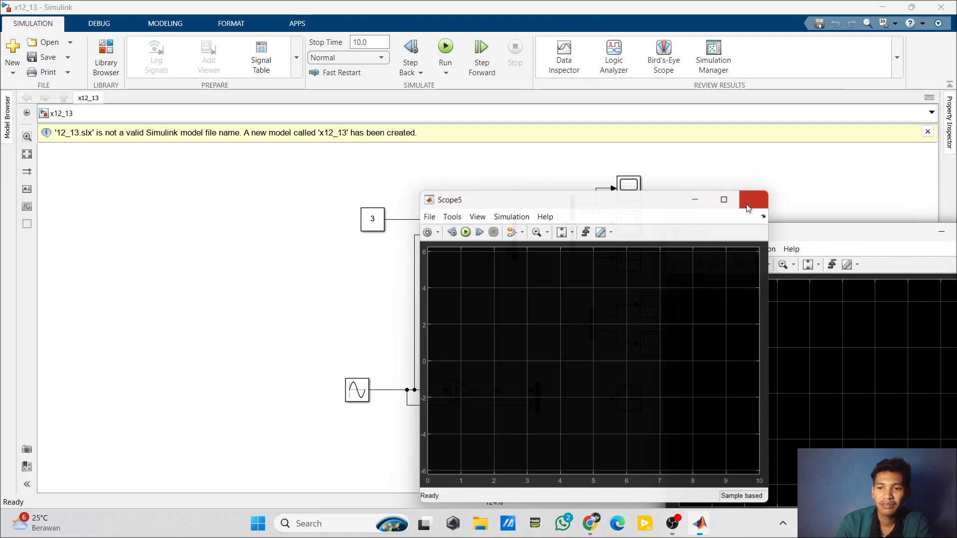
drag(745, 235, 488, 169)
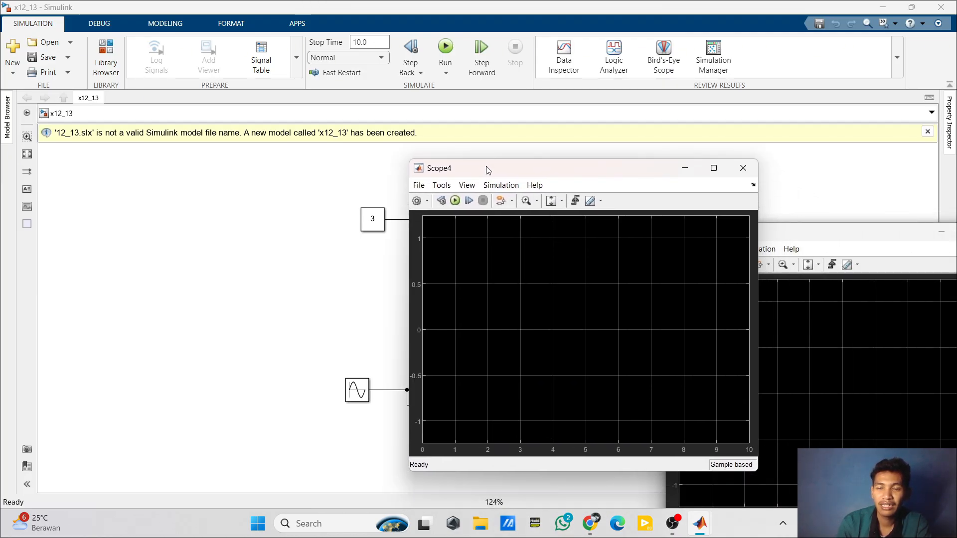
click(743, 168)
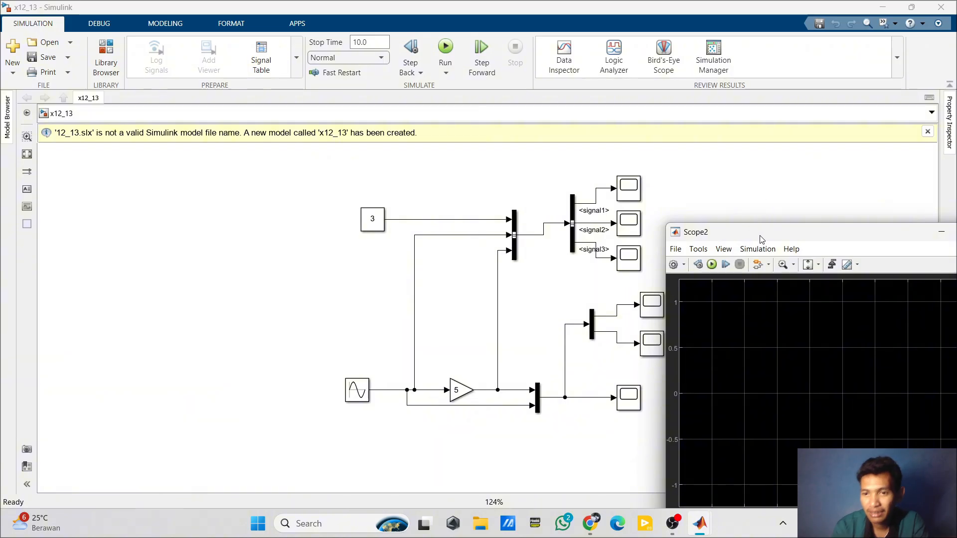
drag(759, 237, 482, 150)
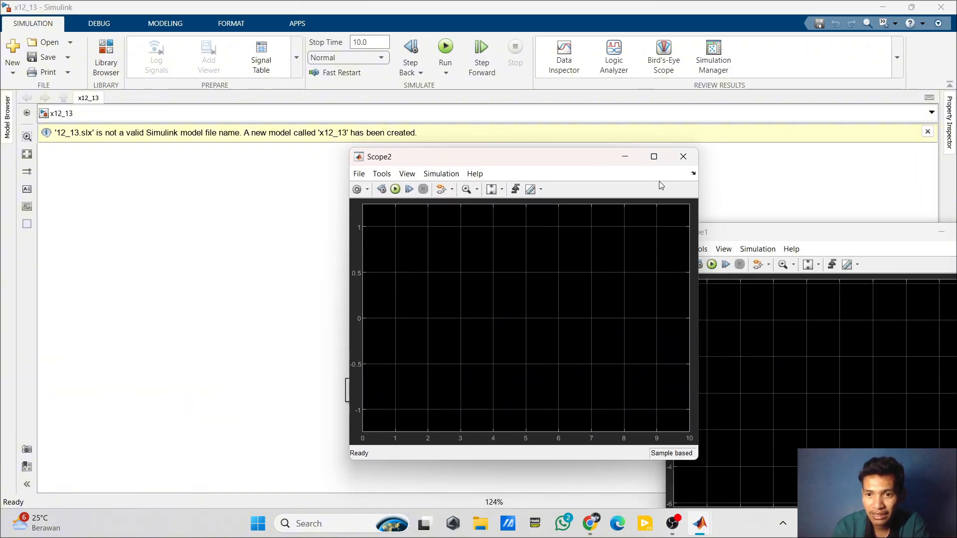
click(683, 156)
mouse_move(700, 521)
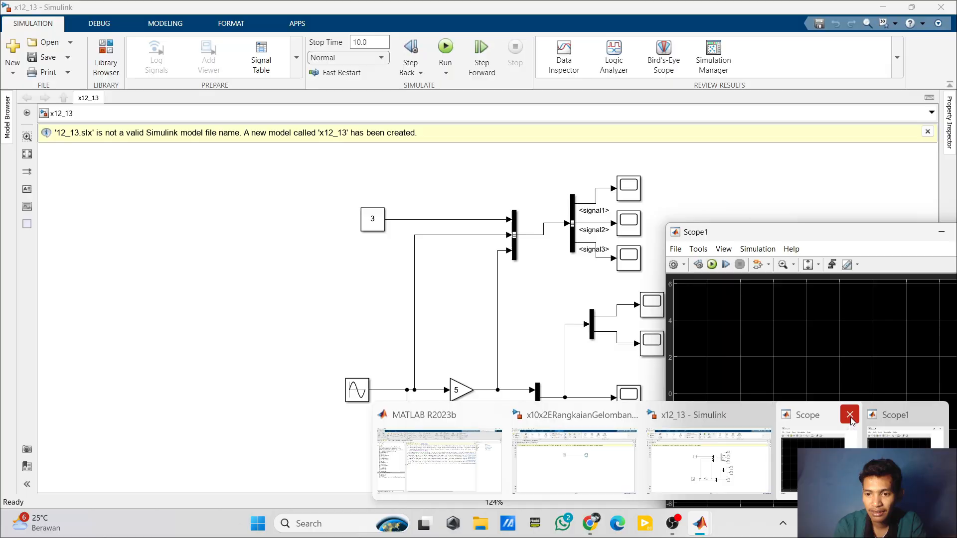
click(850, 418)
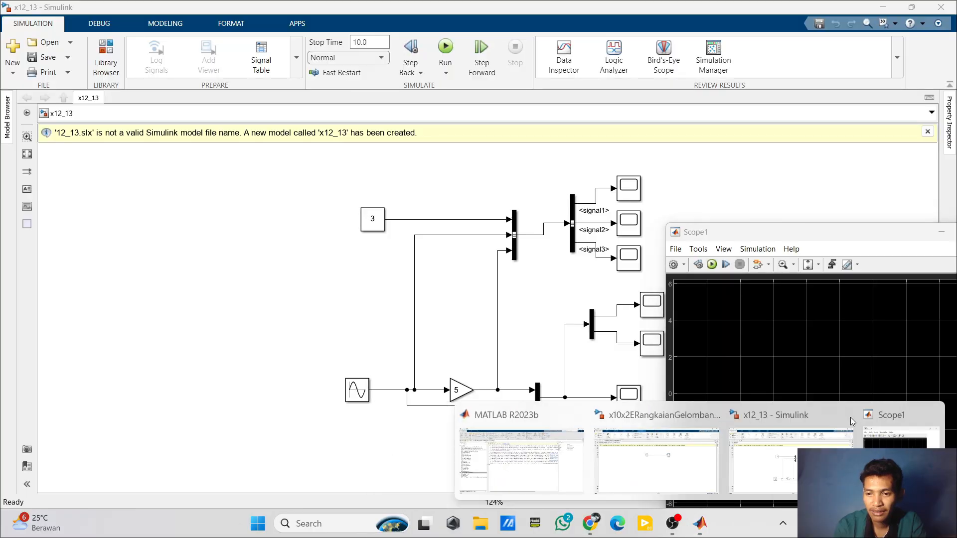
click(930, 420)
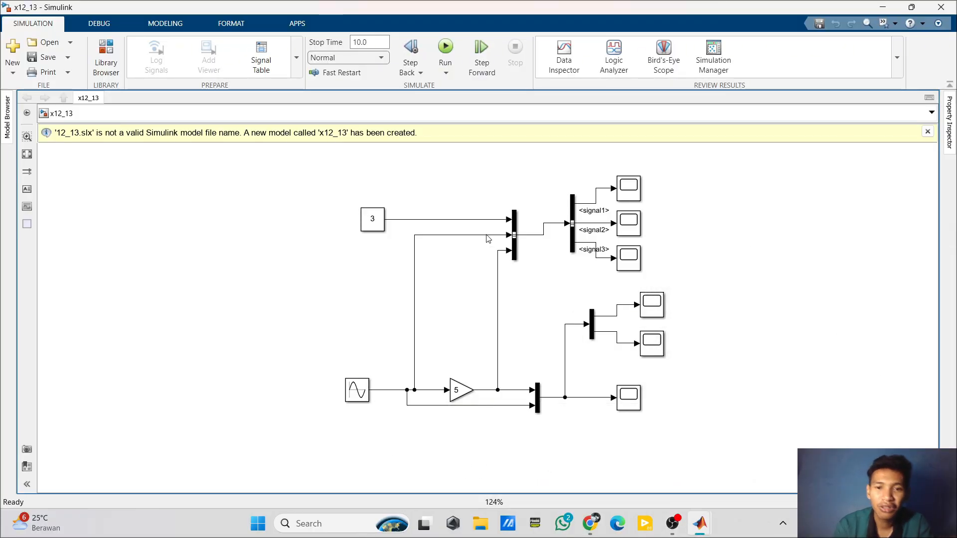
double_click(313, 156)
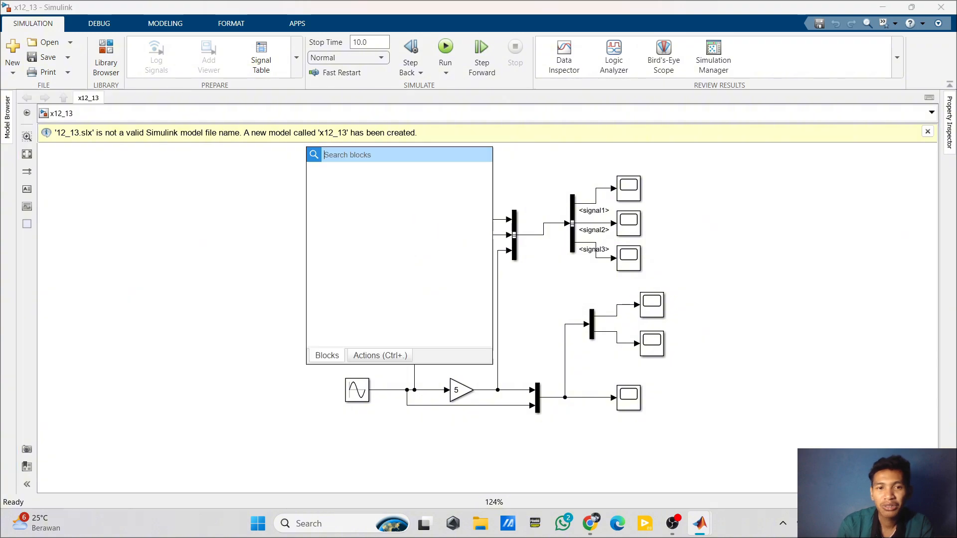
Step: Dismiss the block search and examine the Bus Creator and Bus Selector blocks in the upper part of the 12_13 model
key(Escape)
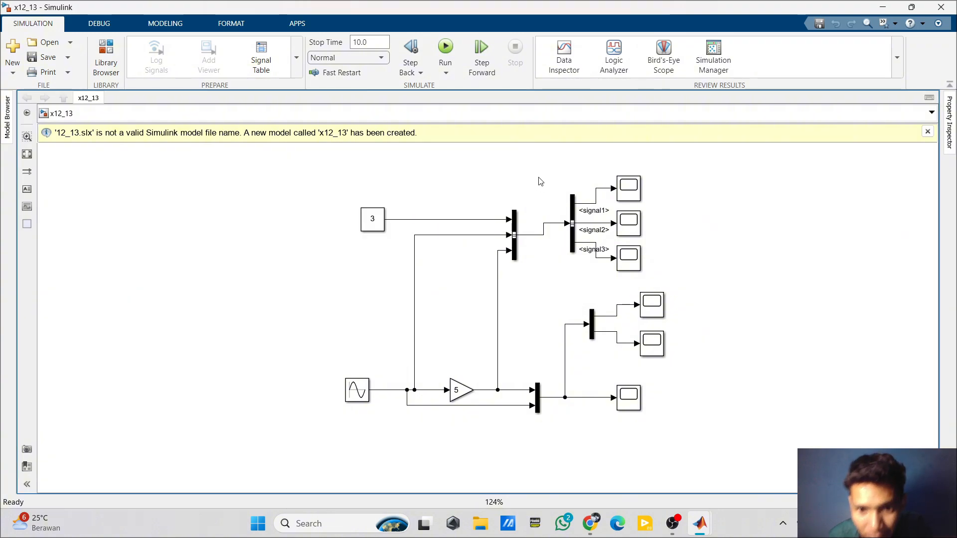
click(572, 240)
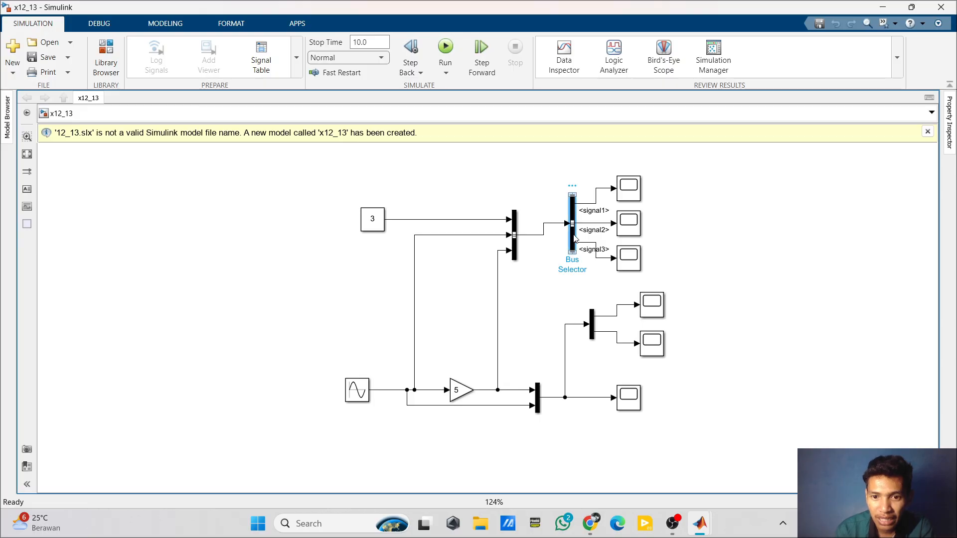
click(524, 315)
click(514, 243)
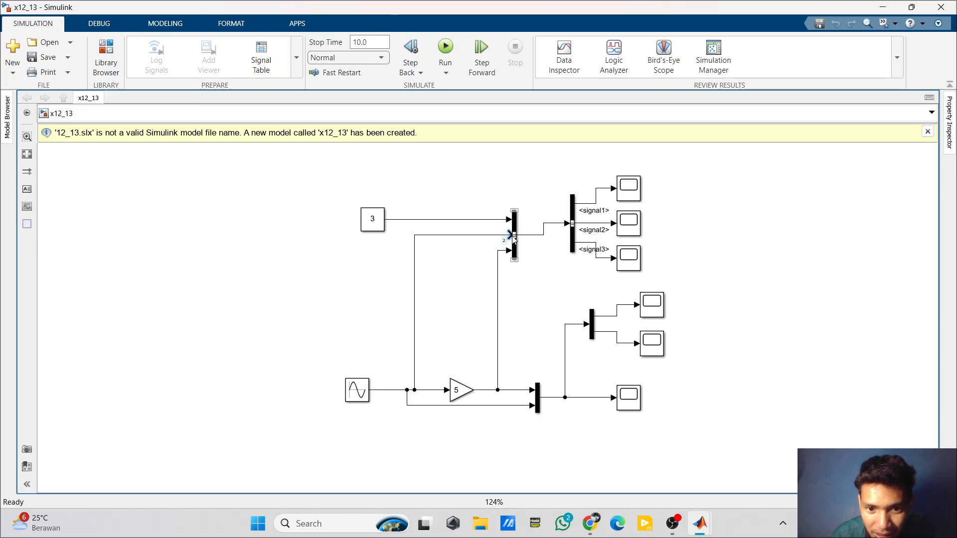
click(514, 238)
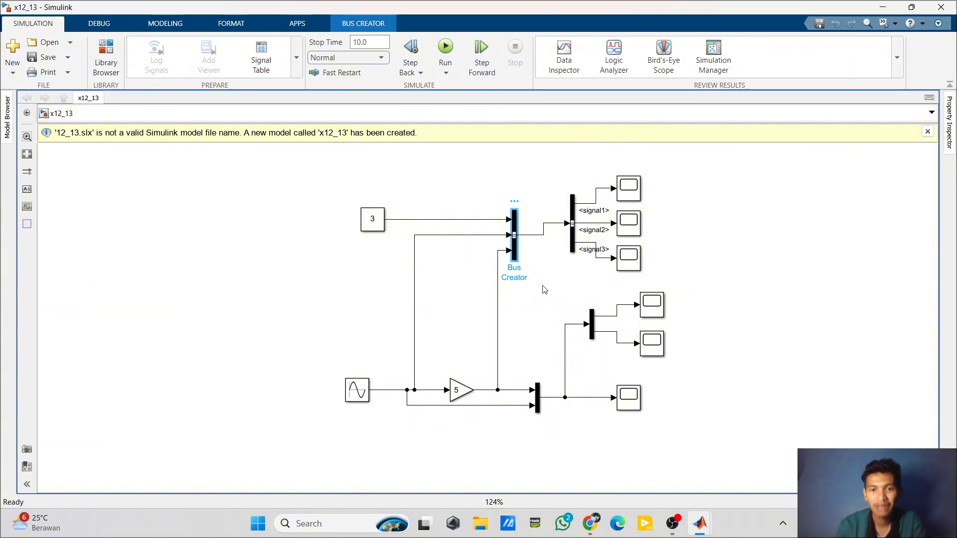
click(573, 225)
click(431, 184)
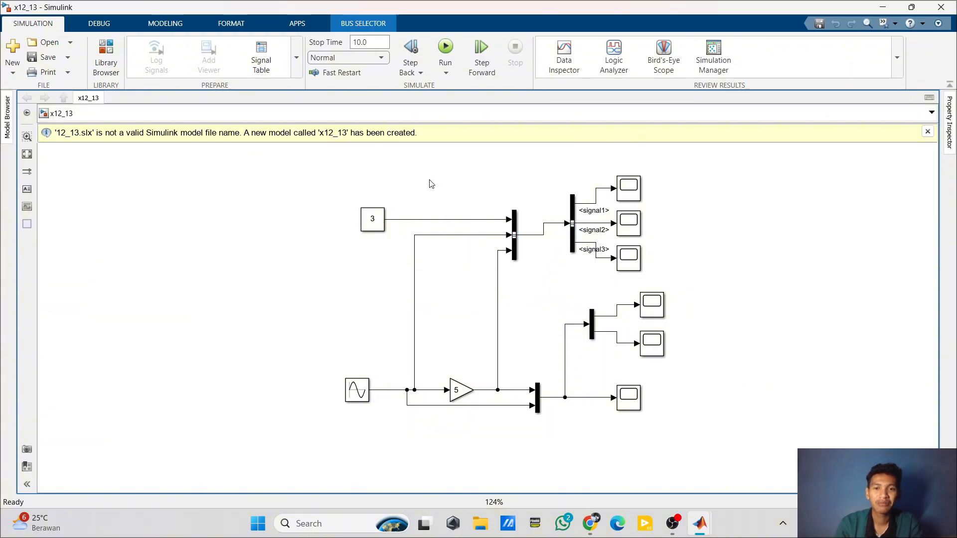
drag(356, 159, 683, 437)
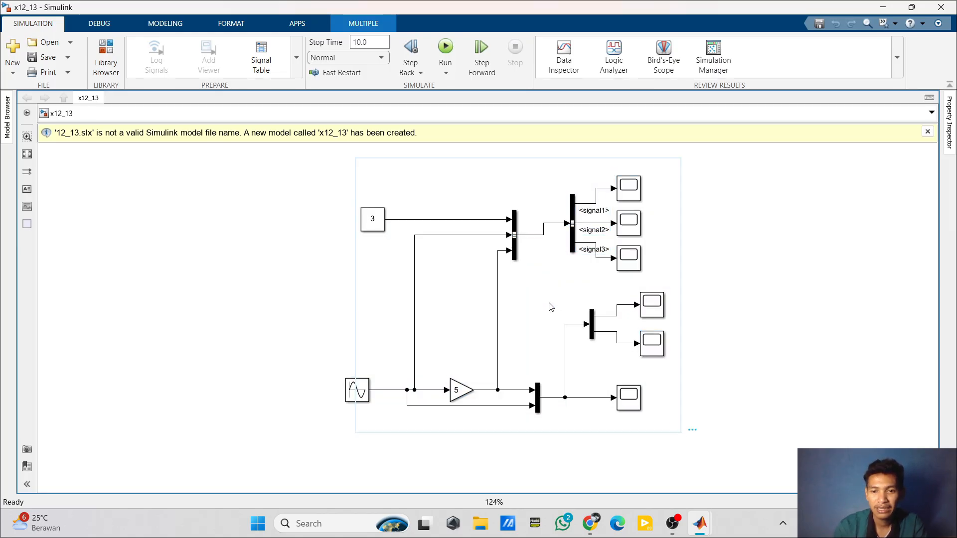
click(337, 164)
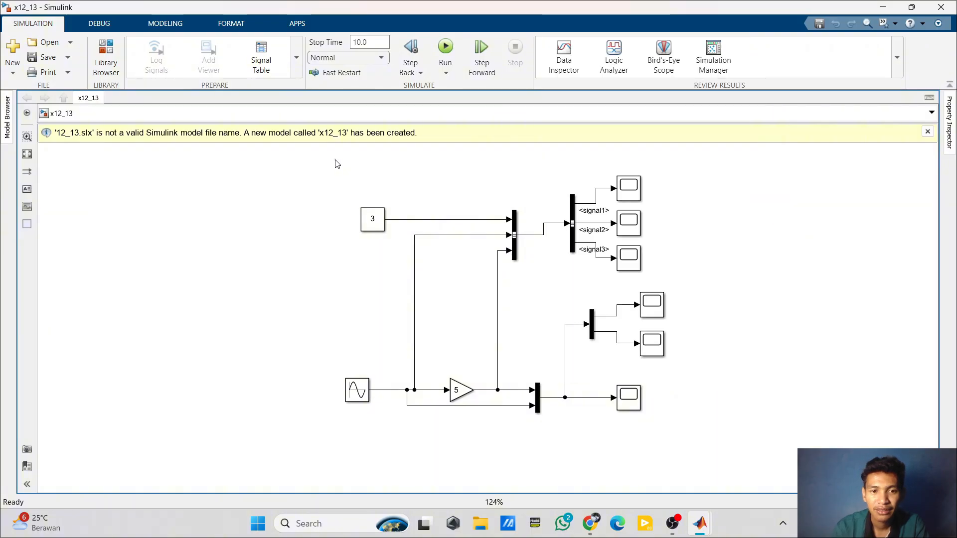
drag(310, 163, 682, 437)
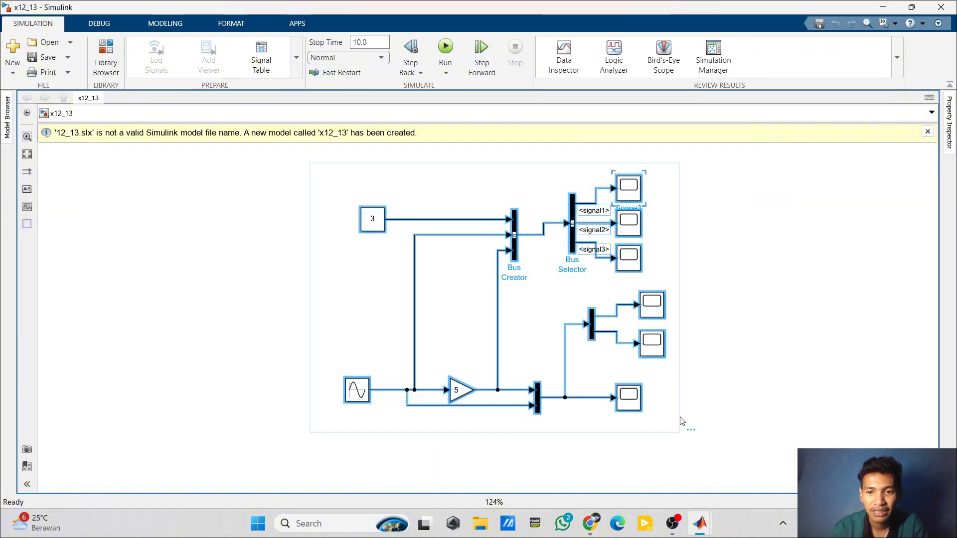
right_click(647, 356)
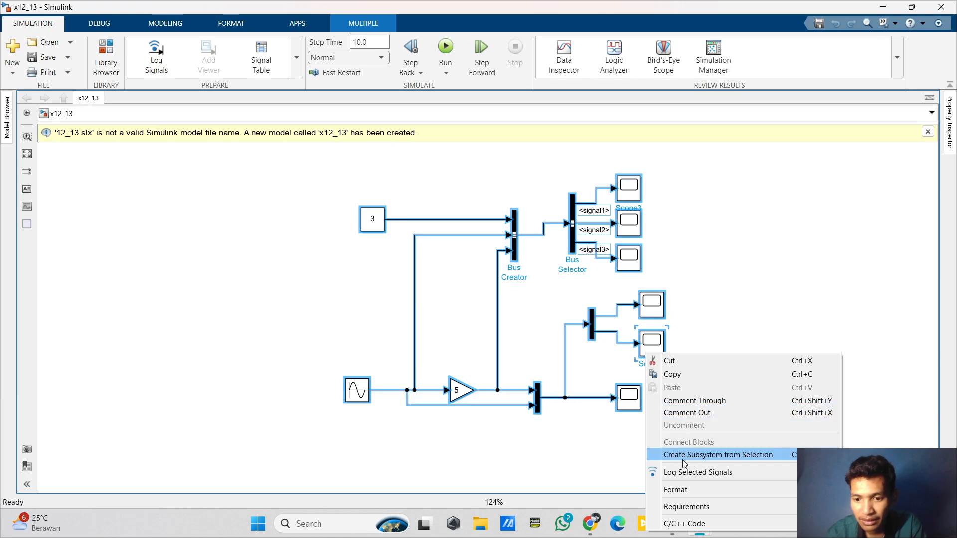
mouse_move(676, 489)
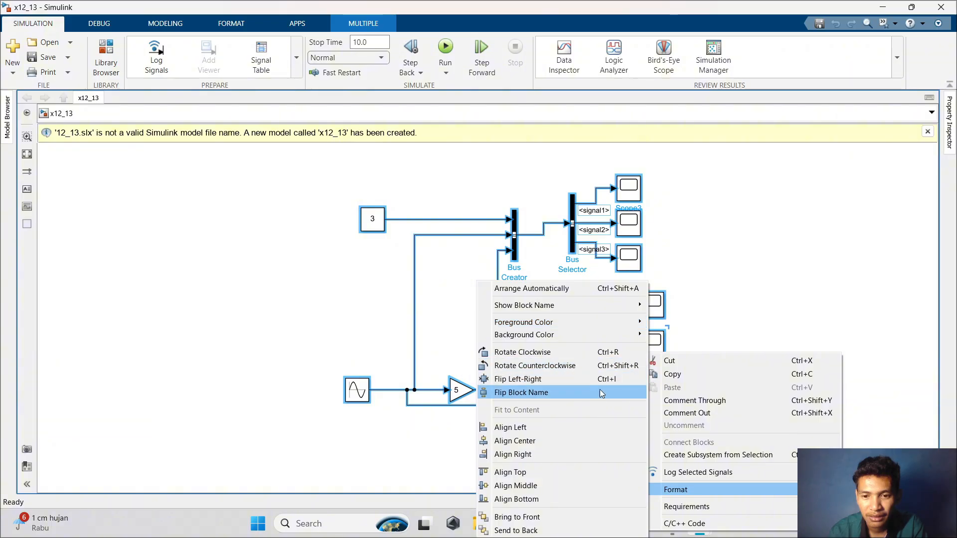
click(731, 267)
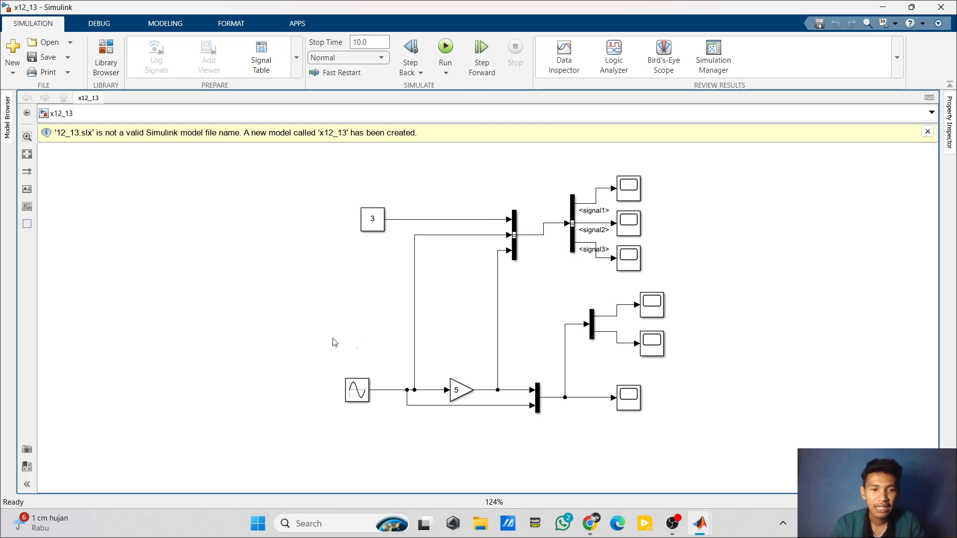
Step: View the Sine Wave block's parameters in the 12_13 model and leave them without applying changes
double_click(358, 390)
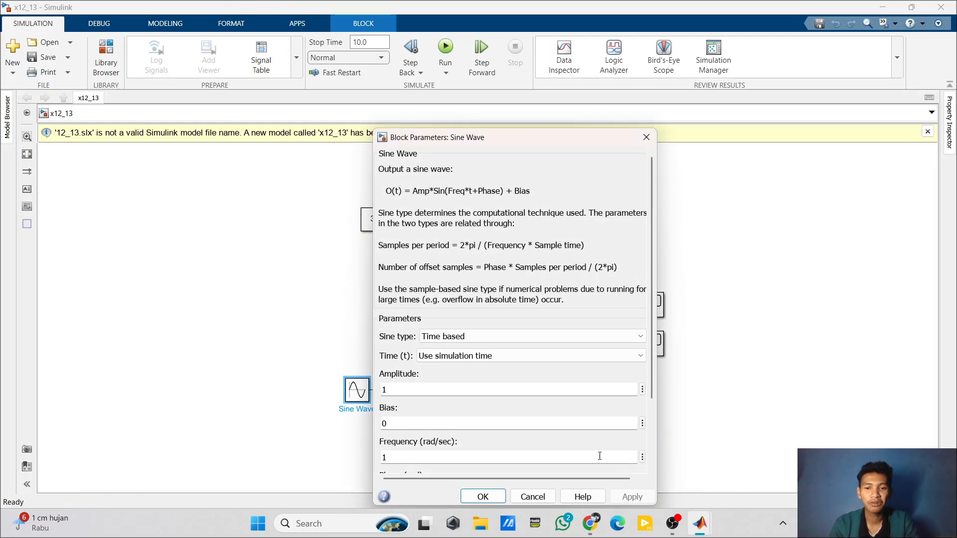
click(541, 496)
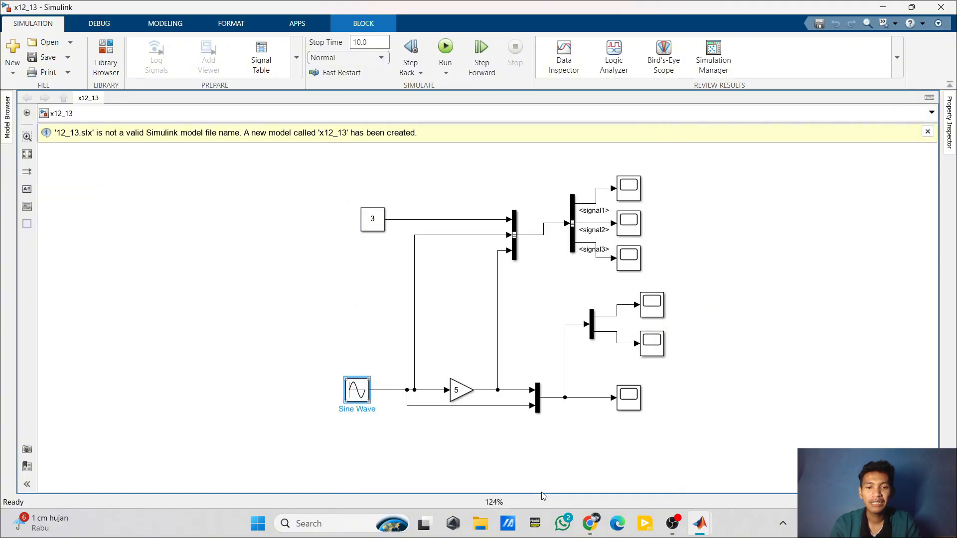
click(483, 425)
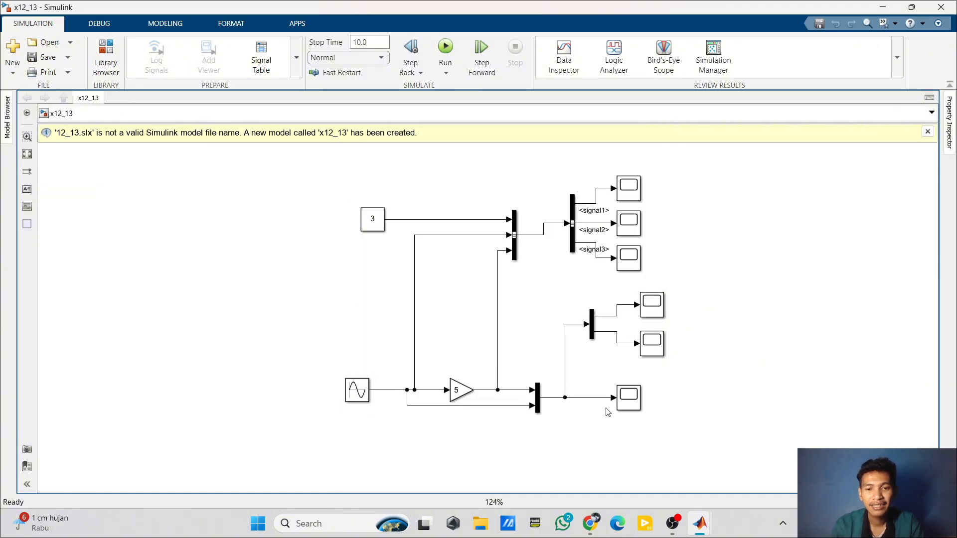
Step: Run the 12_13 simulation, view the combined sine traces in the Scope fed directly by the lower mux, and close it
click(445, 50)
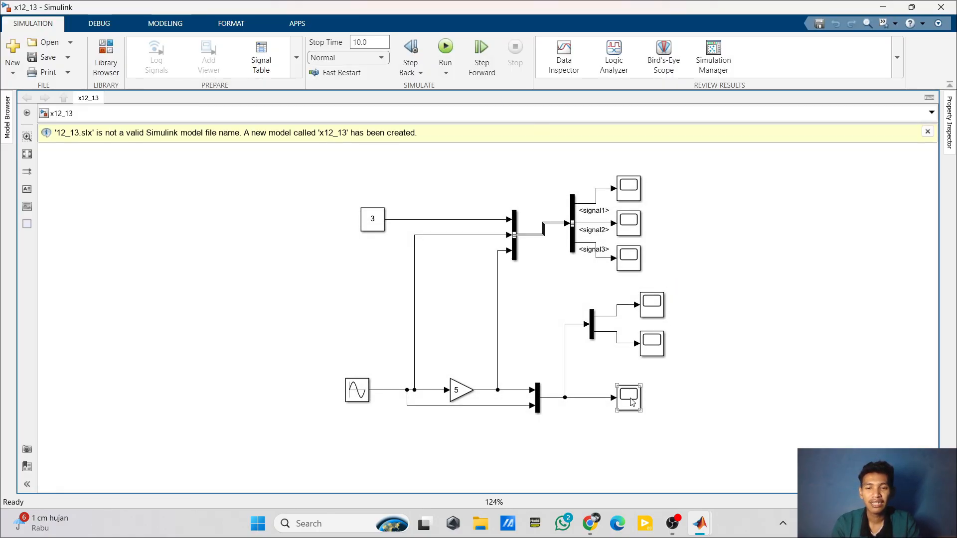
double_click(629, 399)
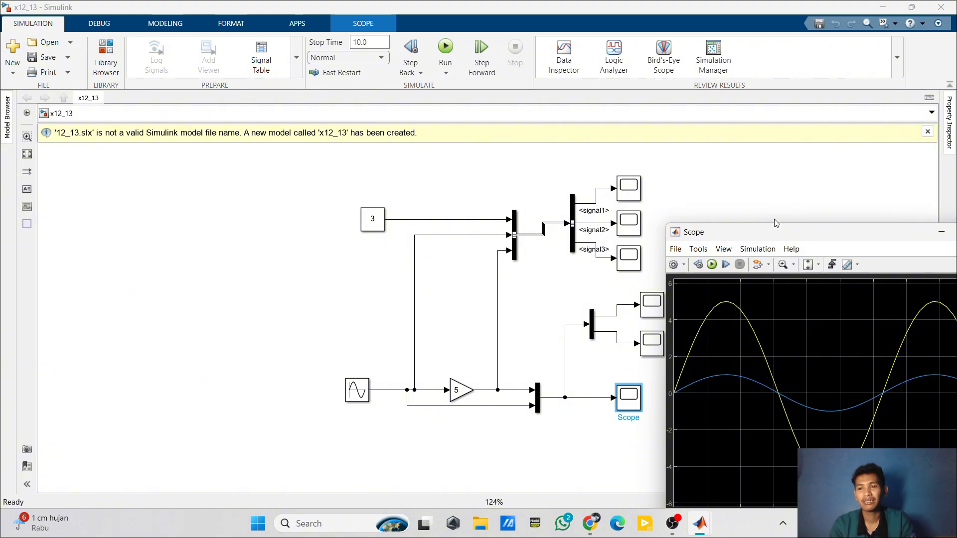
drag(766, 234, 542, 57)
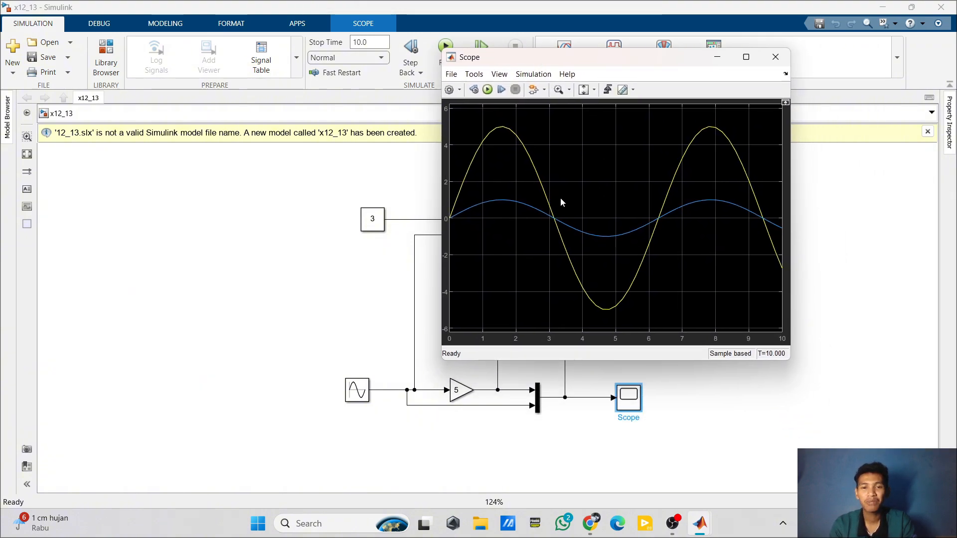
click(778, 58)
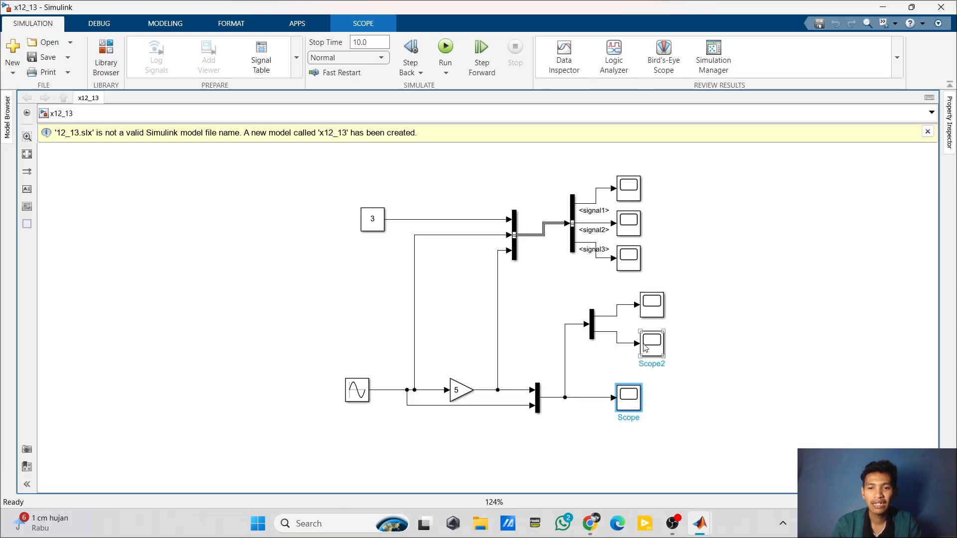
Step: View the signal in Scope2 on the demux's lower output, close its window and clear the block selection
double_click(646, 346)
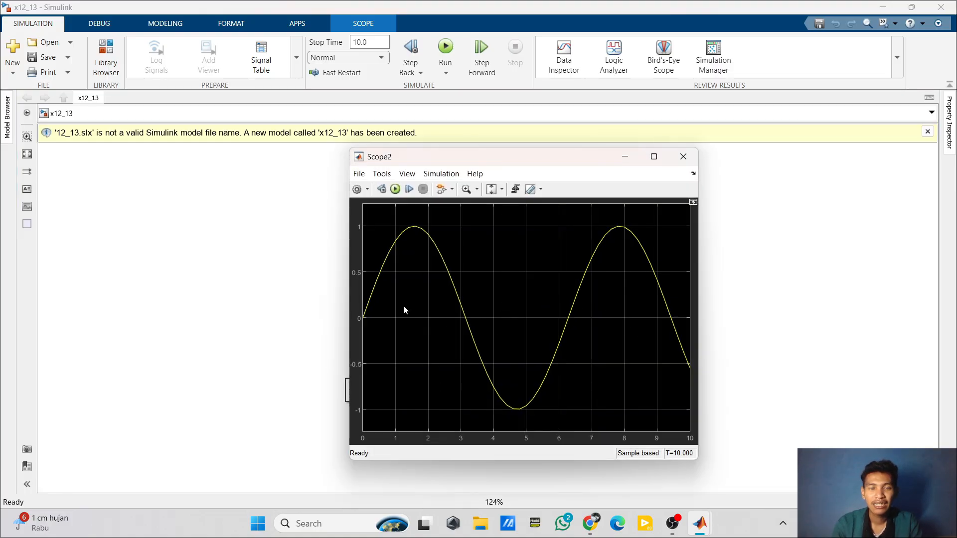
click(683, 156)
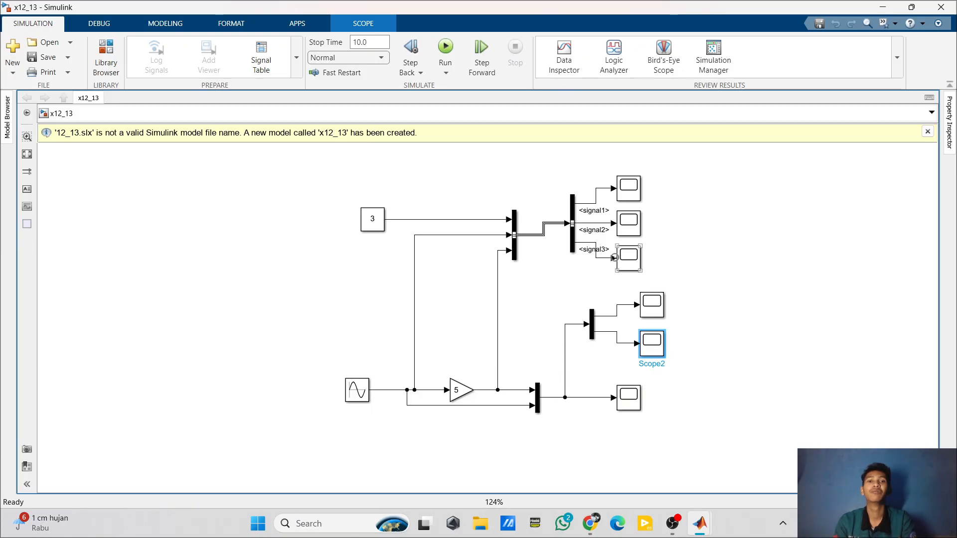
click(424, 184)
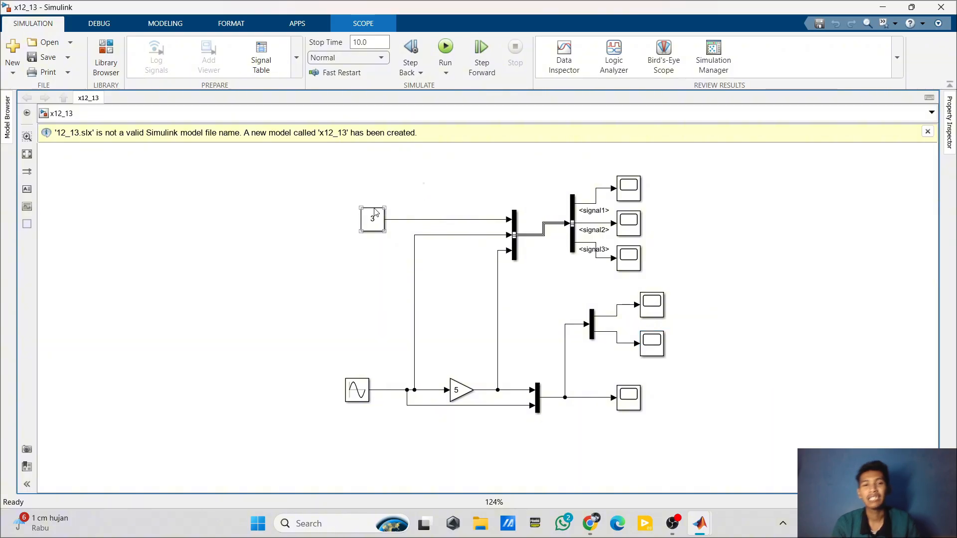
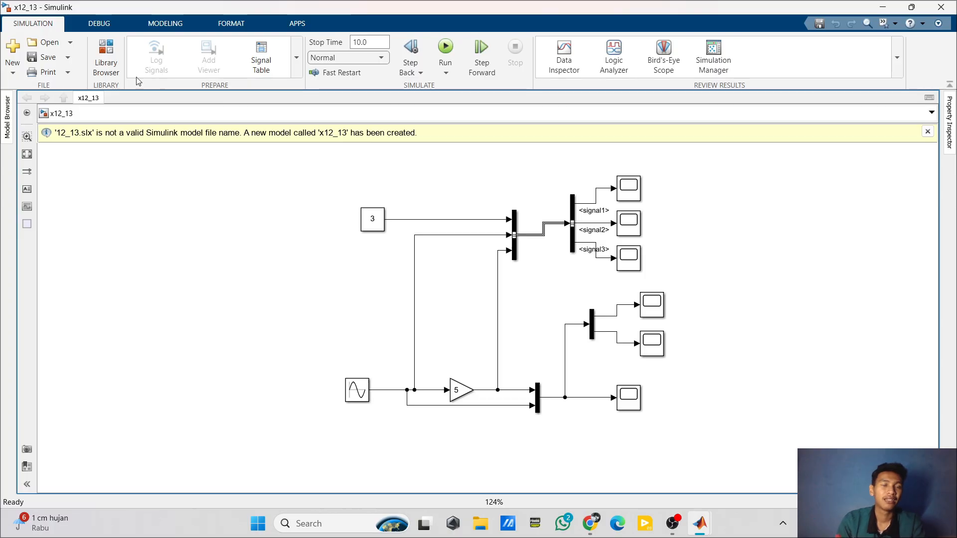
Step: Open the 14.SELECTOR model from the SIMULINK folder
click(32, 43)
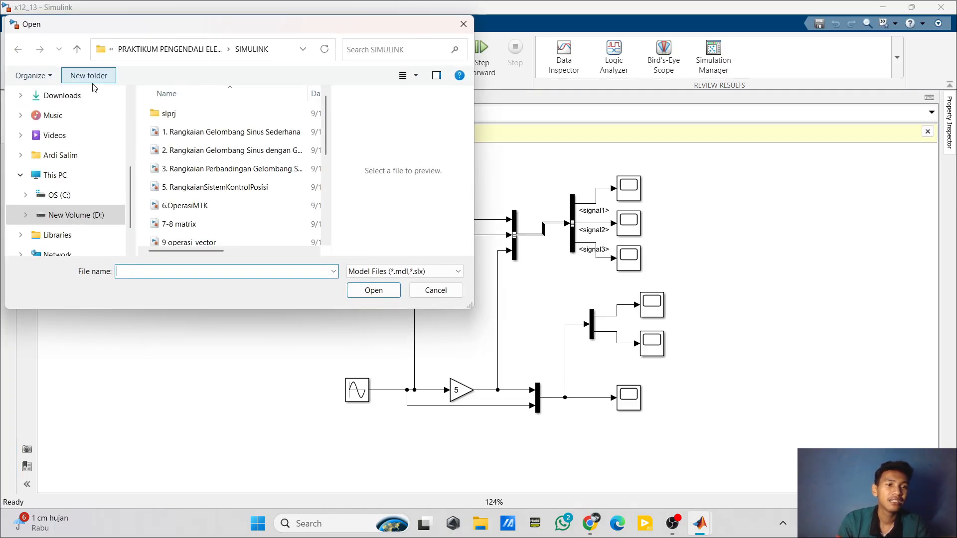
scroll(189, 162, down, 3)
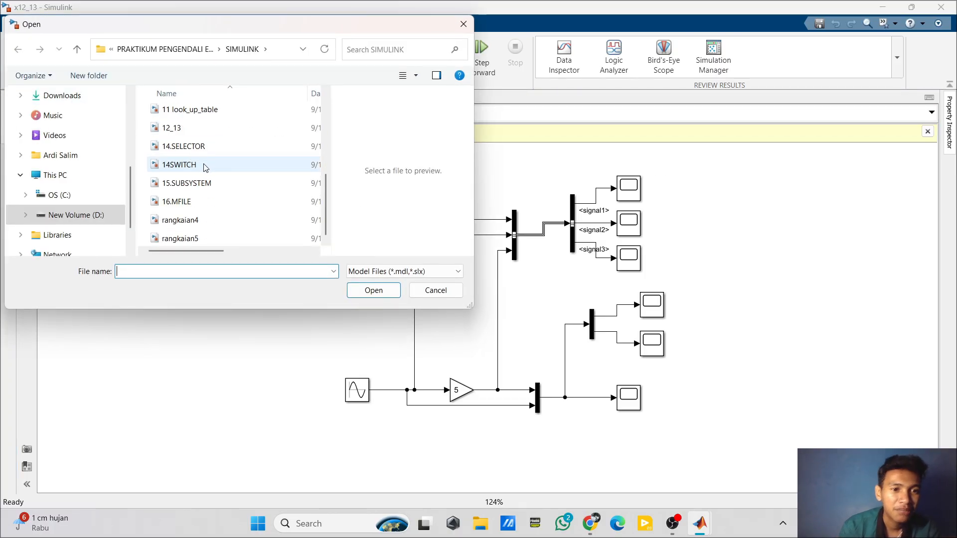
click(217, 147)
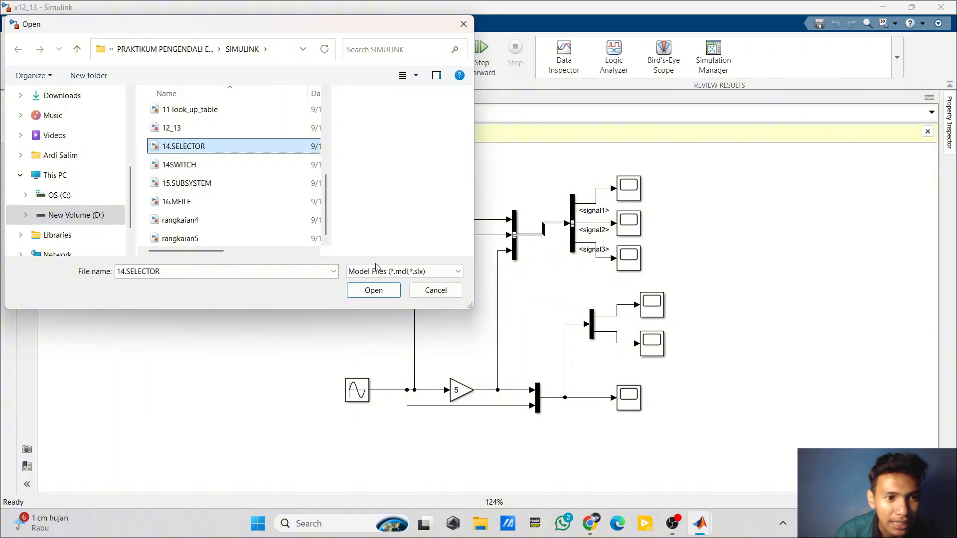
click(375, 290)
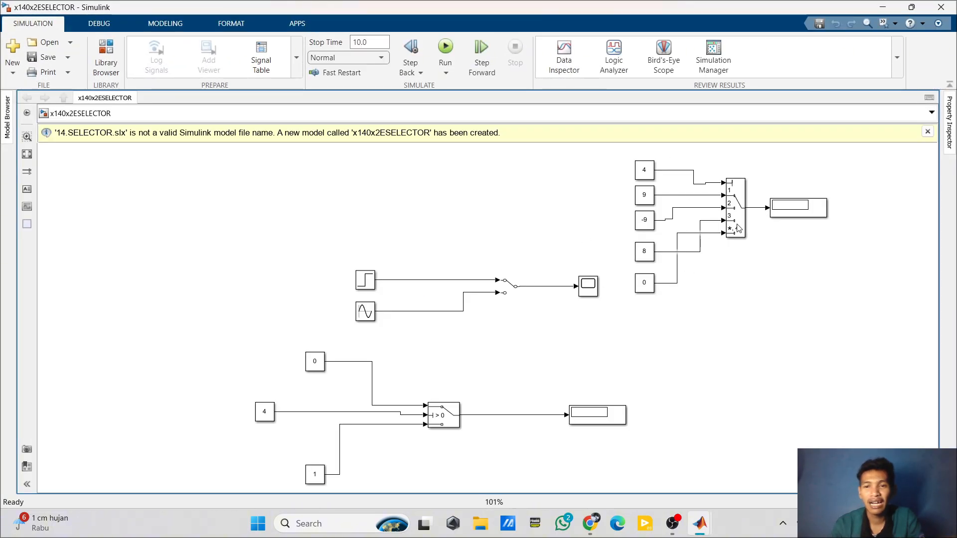
Step: Point out the multiport switch in the selector model and run the simulation
click(737, 219)
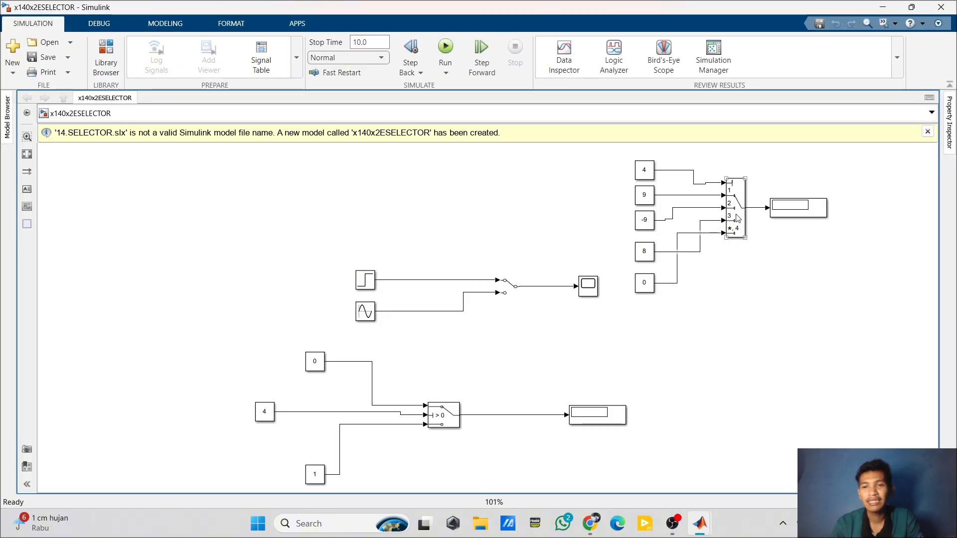
click(443, 320)
click(447, 48)
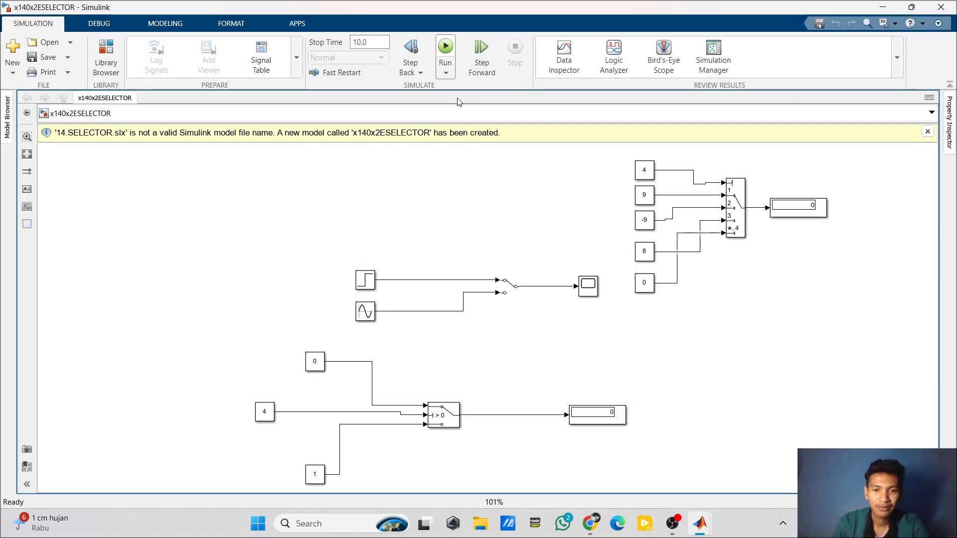
Step: Examine the step source, manual switch and scope chain, view the Scope's plot and close it
click(513, 293)
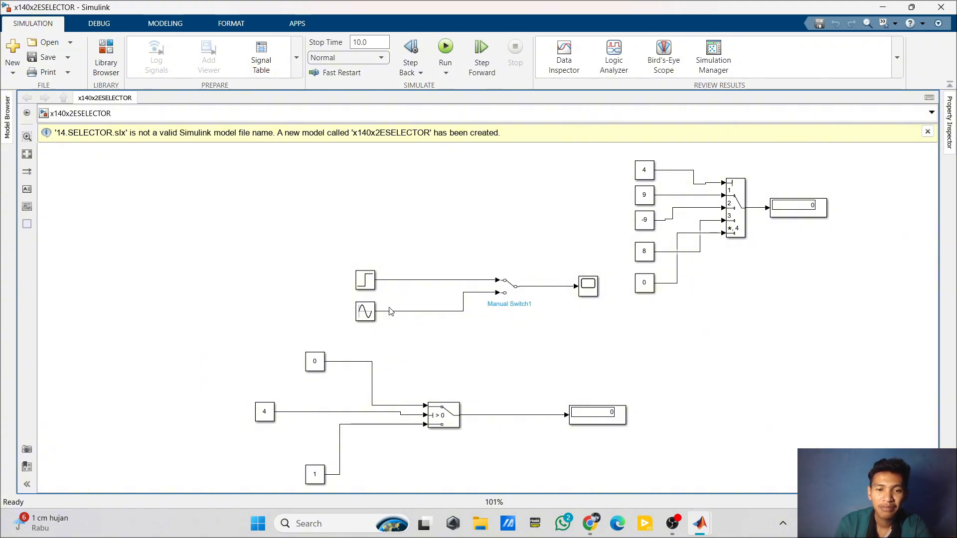
click(368, 279)
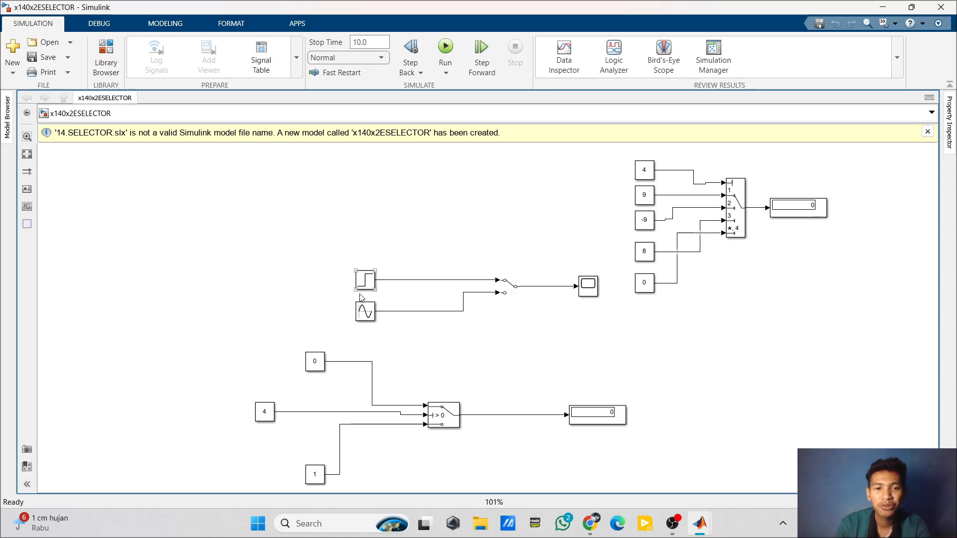
click(511, 287)
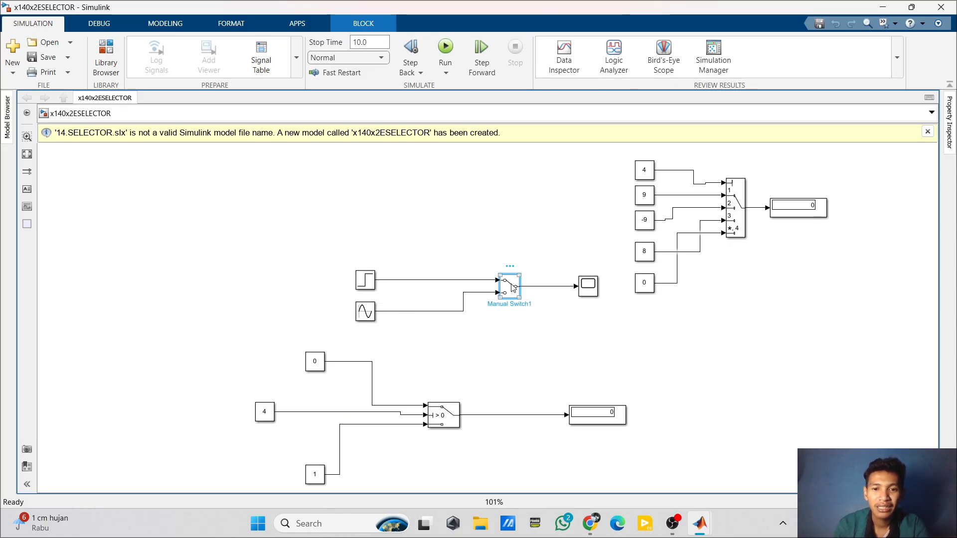
click(583, 292)
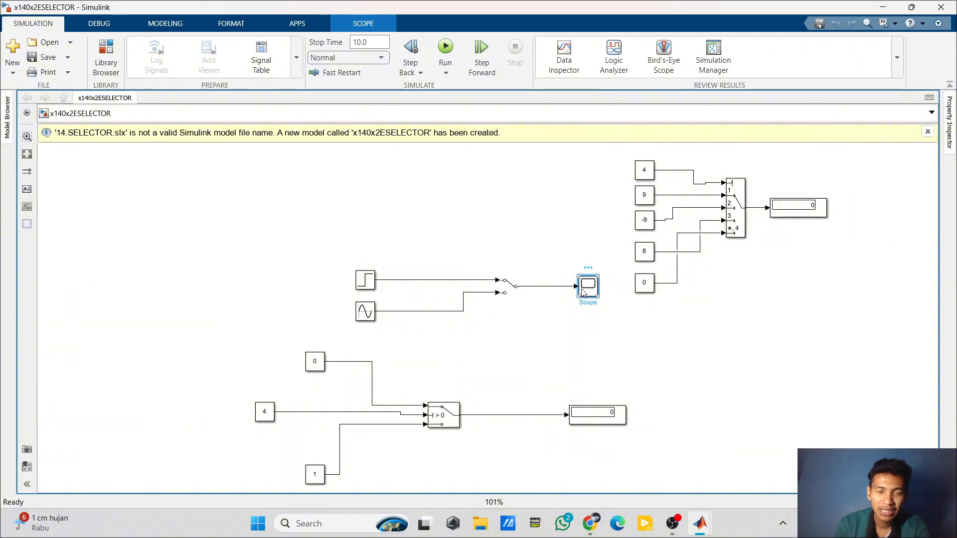
double_click(582, 290)
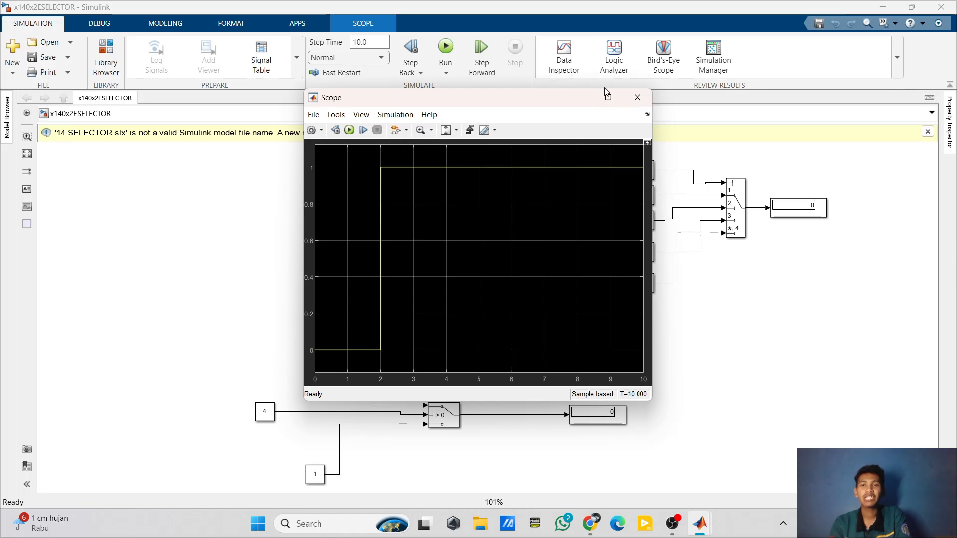
click(628, 93)
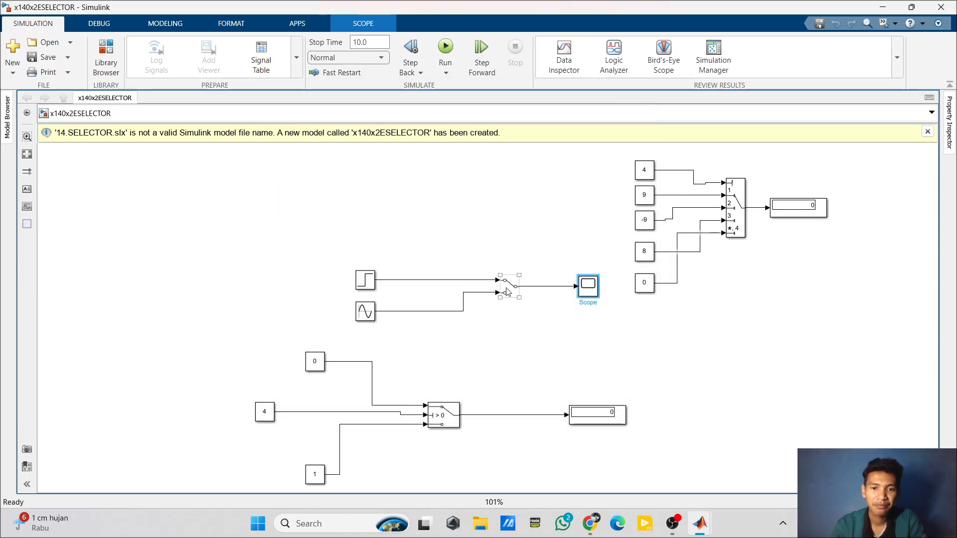
Step: Point out the manual switch and the threshold-controlled switch circuit in the selector model
click(508, 292)
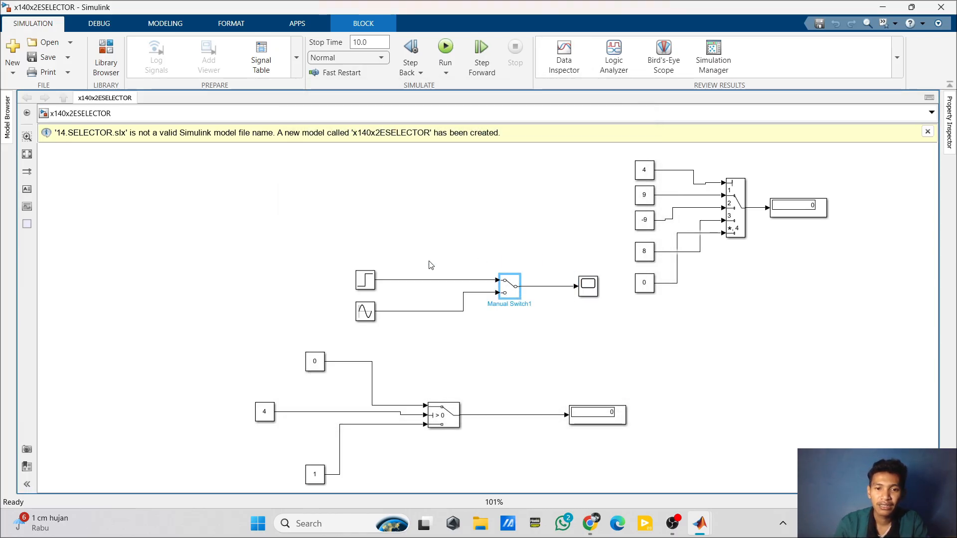
click(414, 230)
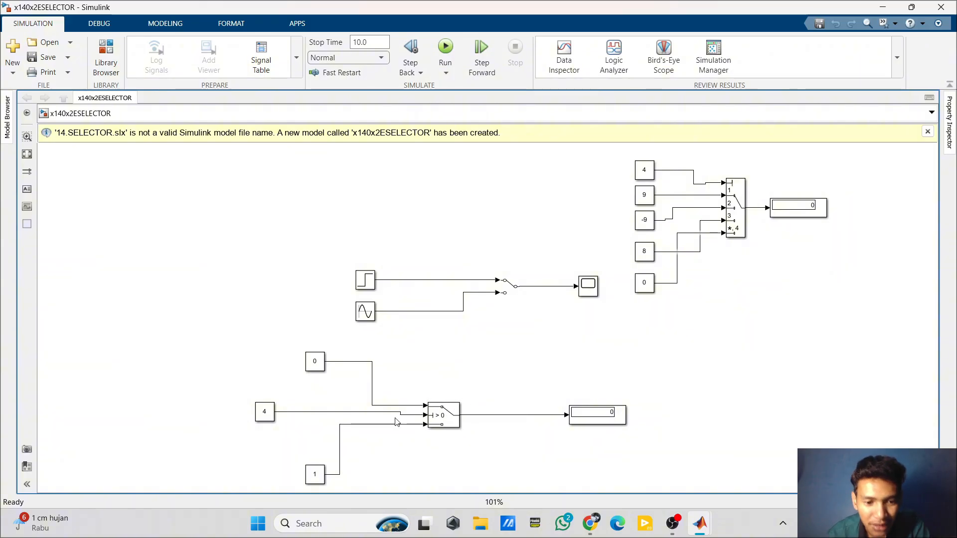
click(458, 417)
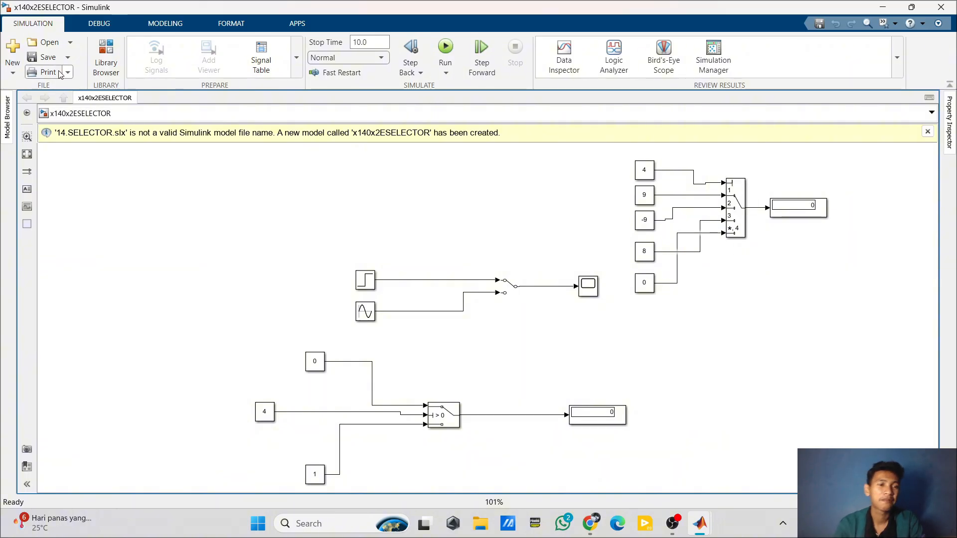
Step: Open the 14SWITCH model from the SIMULINK folder
click(50, 43)
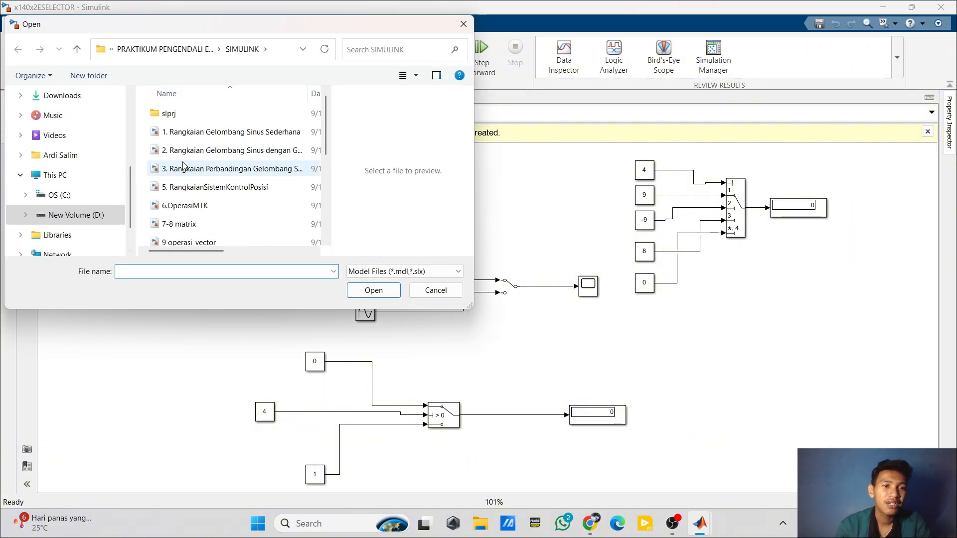
scroll(183, 165, down, 3)
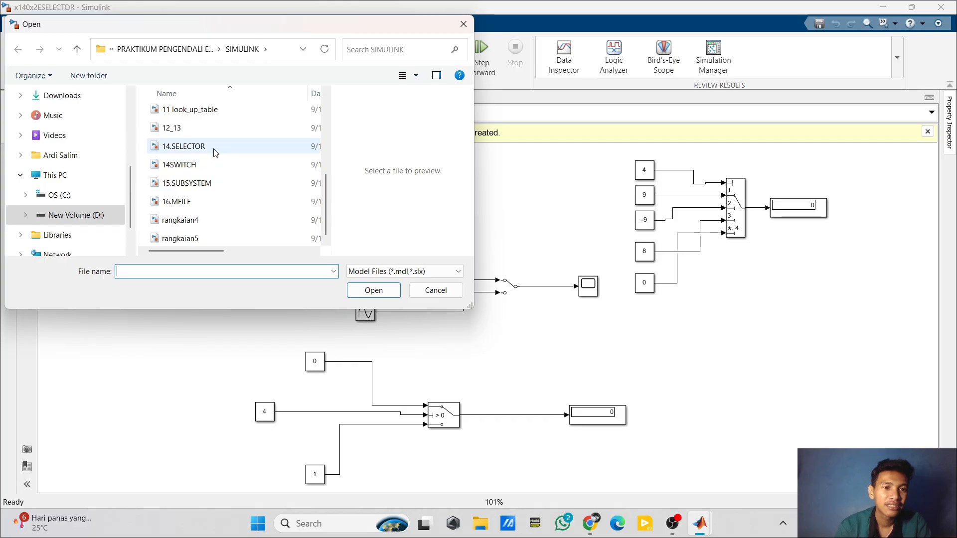
click(206, 172)
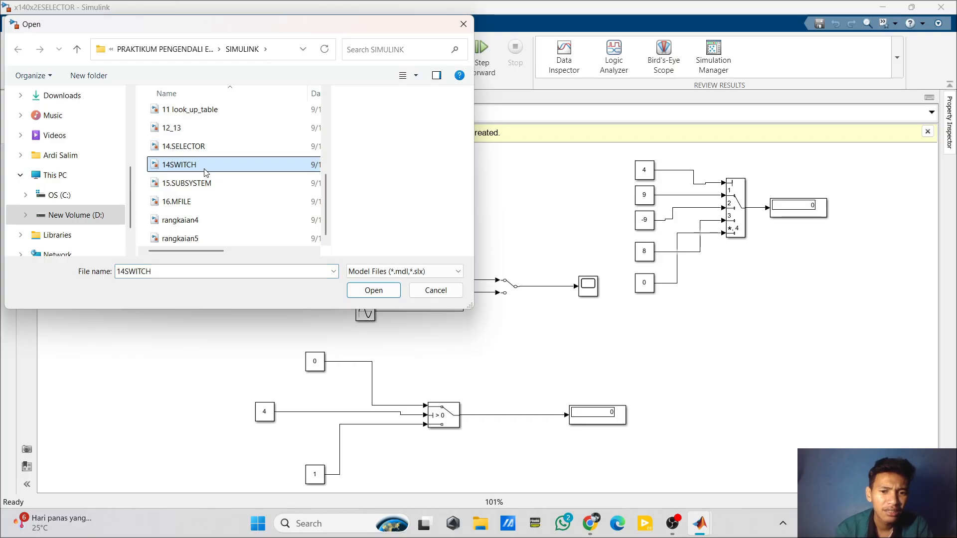
click(371, 290)
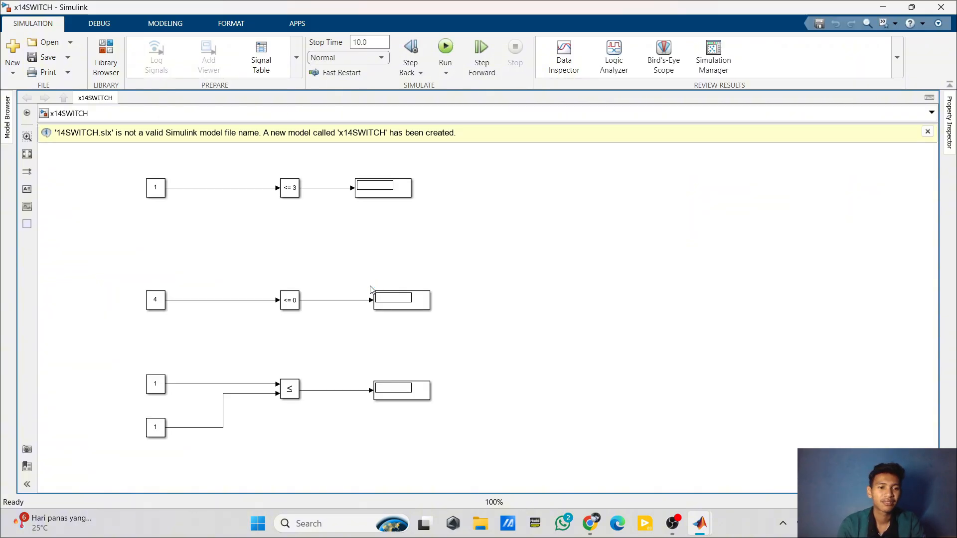
Step: Run the simulation of the switch model and point out the display of the upper comparison chain
click(446, 48)
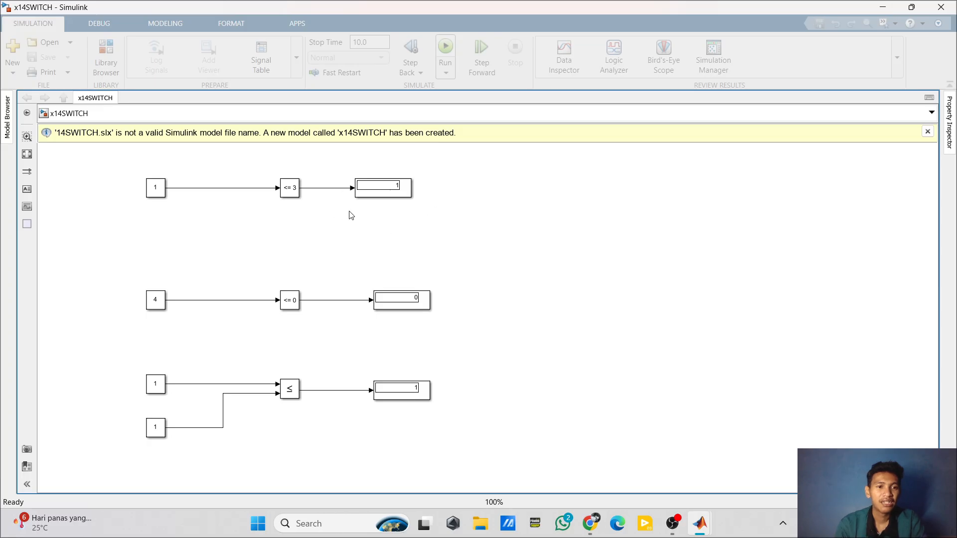
click(376, 178)
click(280, 267)
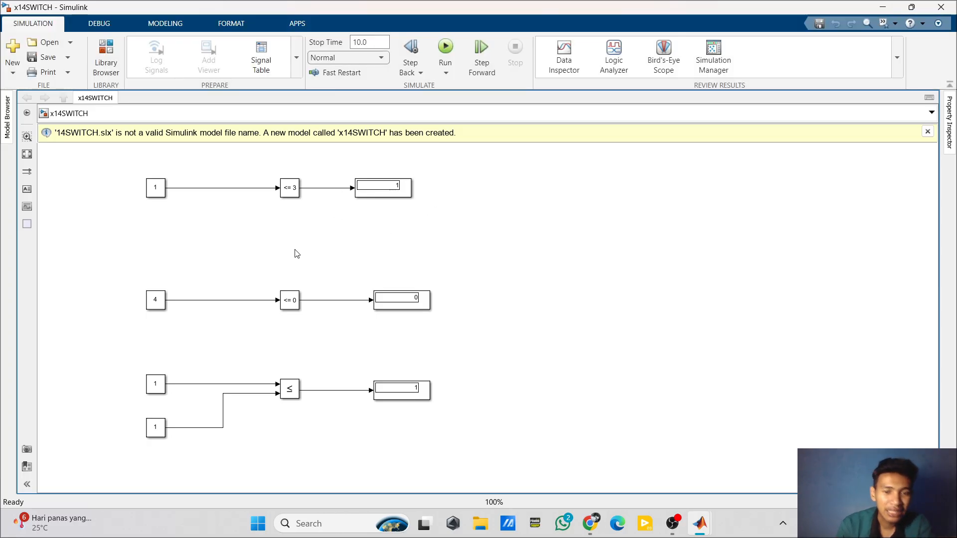
Step: Review the block parameters of the Compare To Zero and Relational Operator blocks and close their dialogs
double_click(286, 305)
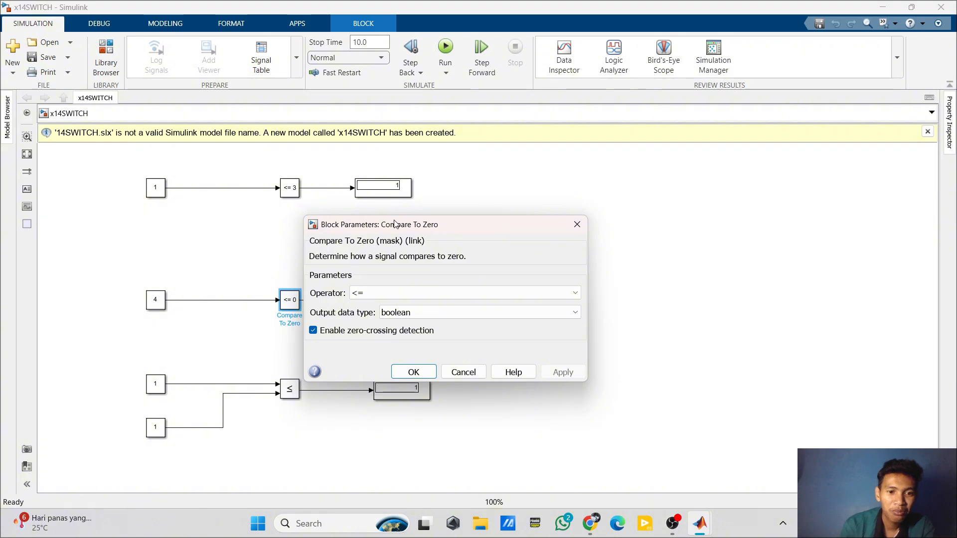
drag(377, 224, 512, 175)
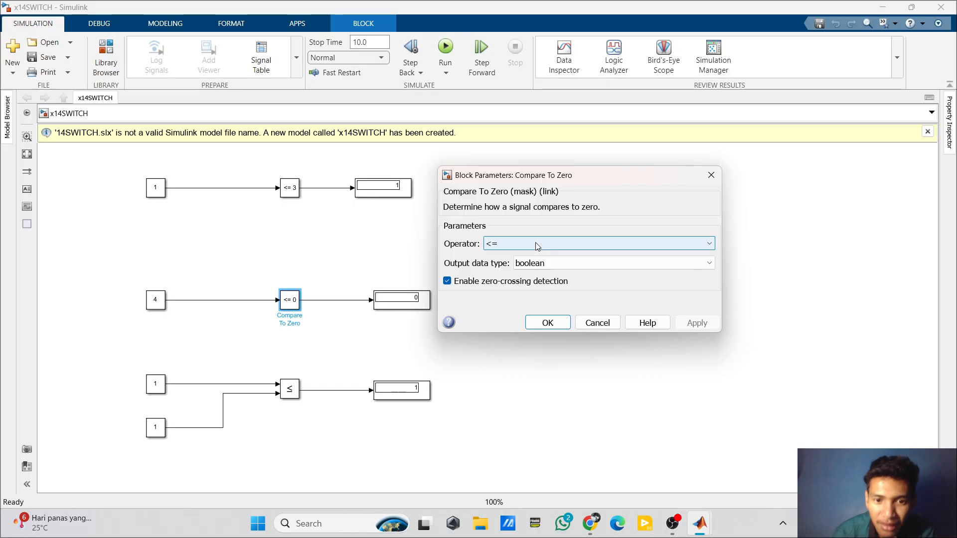
click(546, 324)
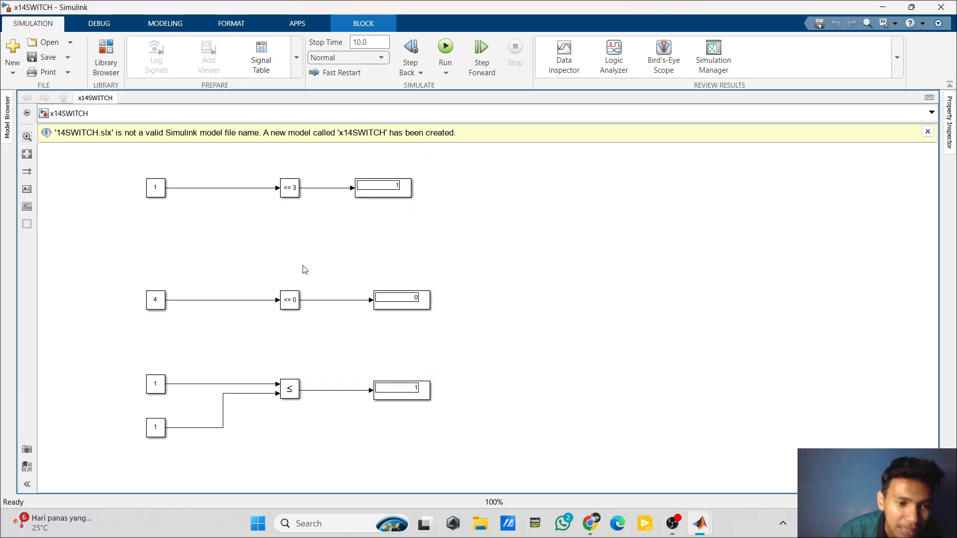
double_click(289, 300)
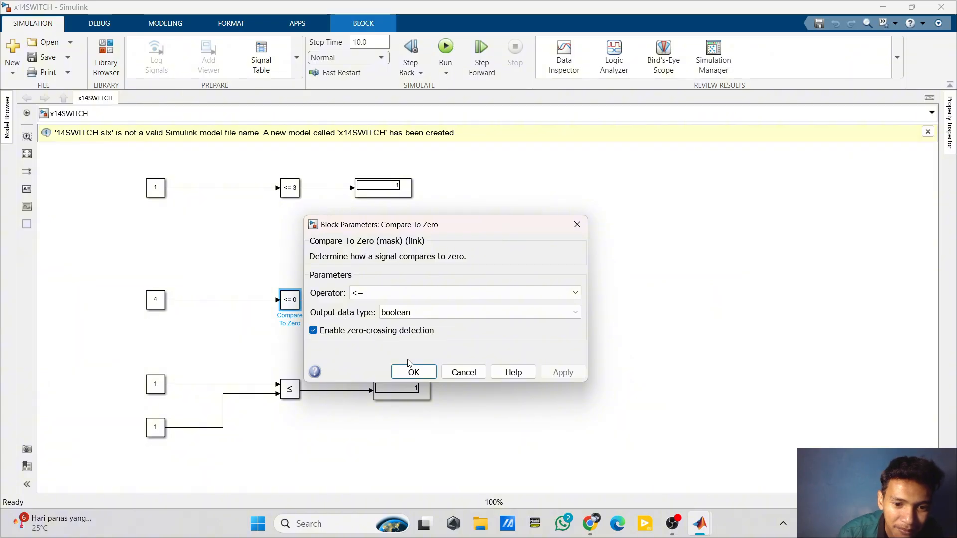
click(413, 372)
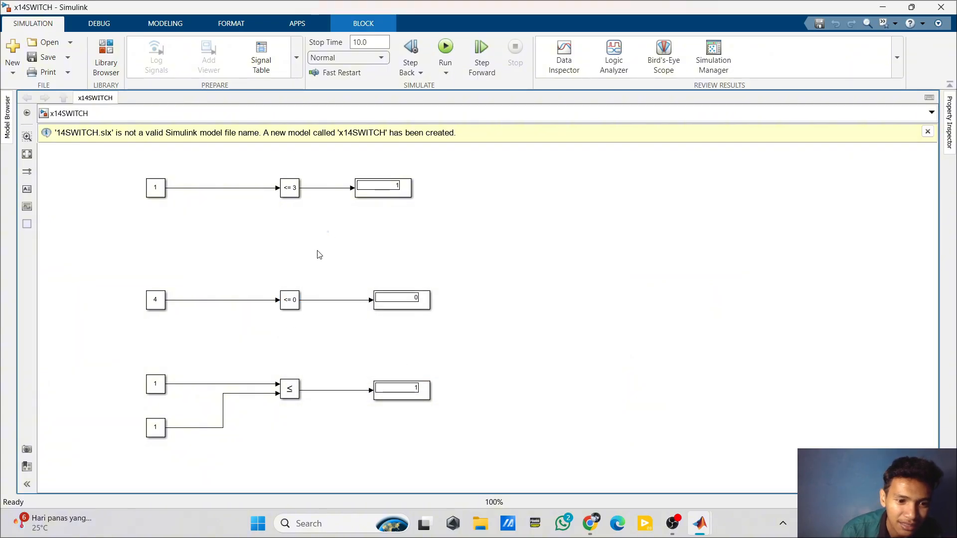
double_click(291, 390)
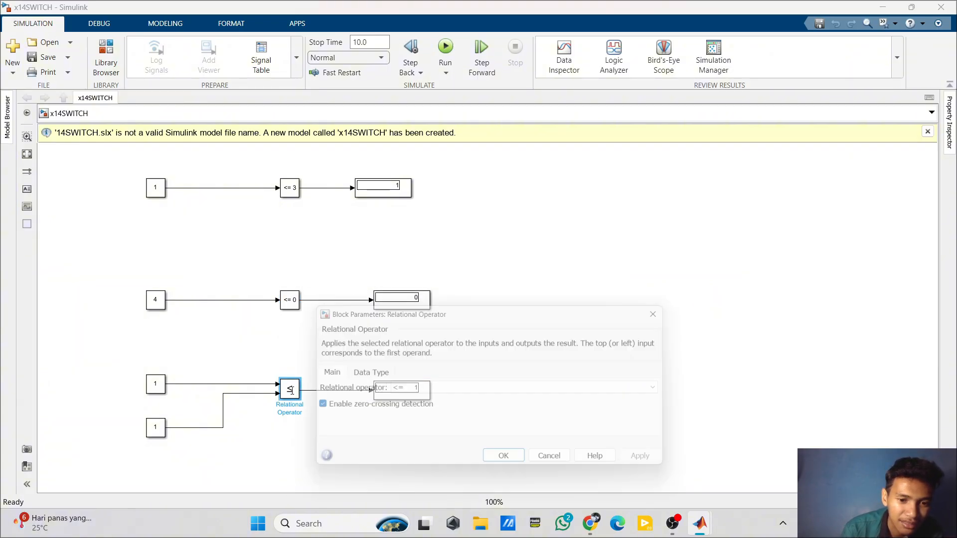
click(508, 463)
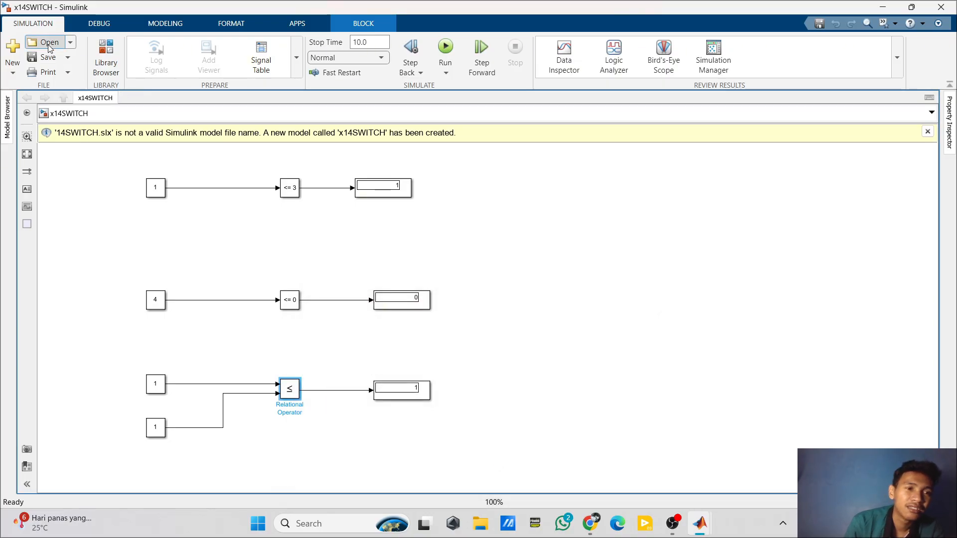
Step: Open the 15.SUBSYSTEM model from the SIMULINK folder
click(50, 42)
scroll(182, 166, down, 4)
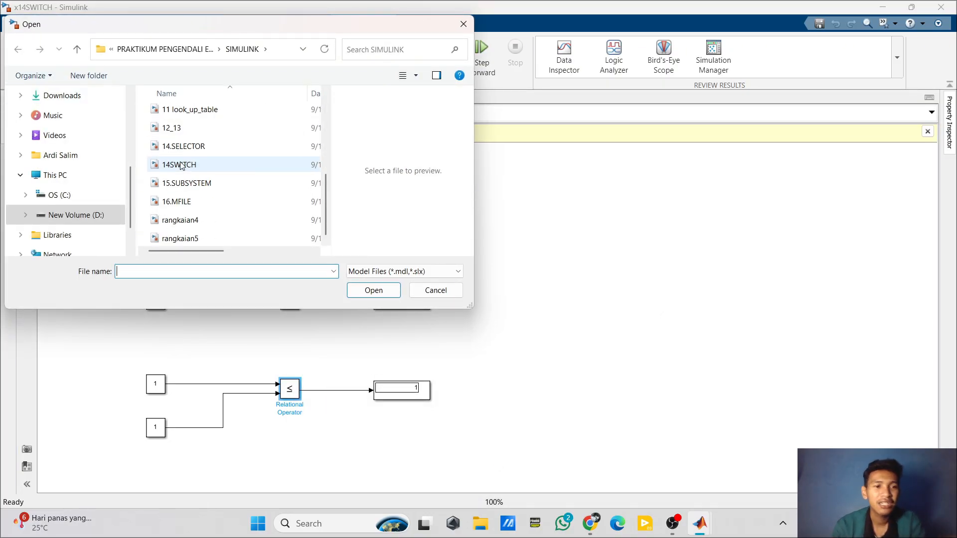
click(207, 183)
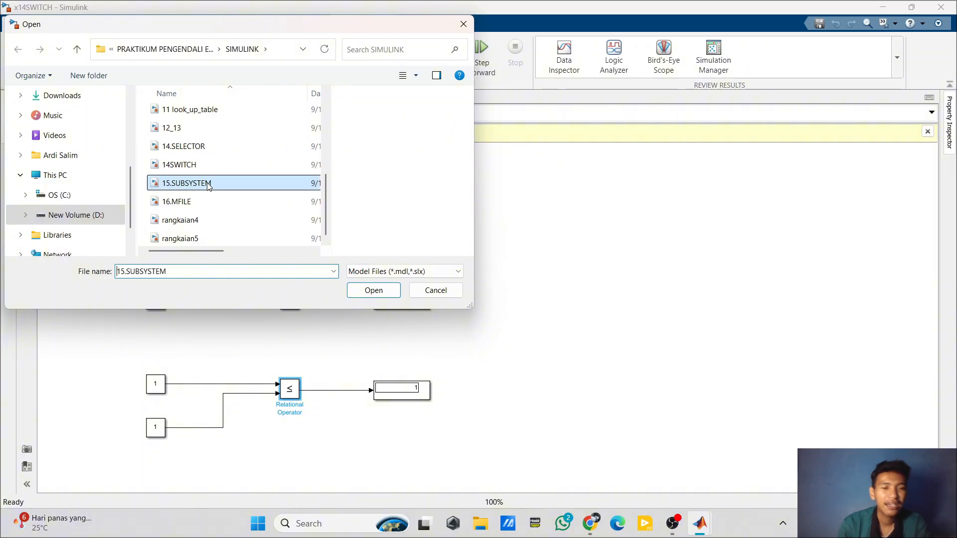
click(372, 291)
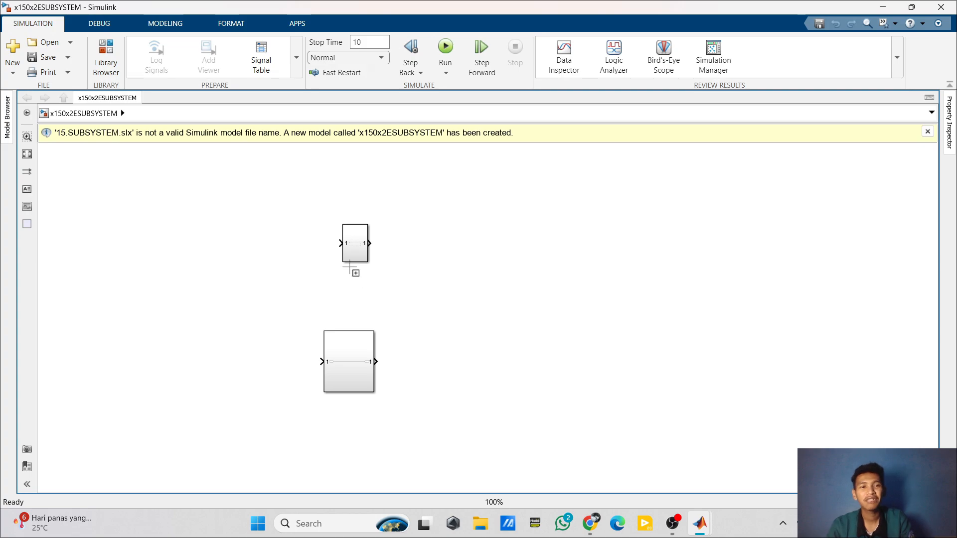
Step: Open the upper Subsystem block and enlarge the Integrator block inside it
click(363, 257)
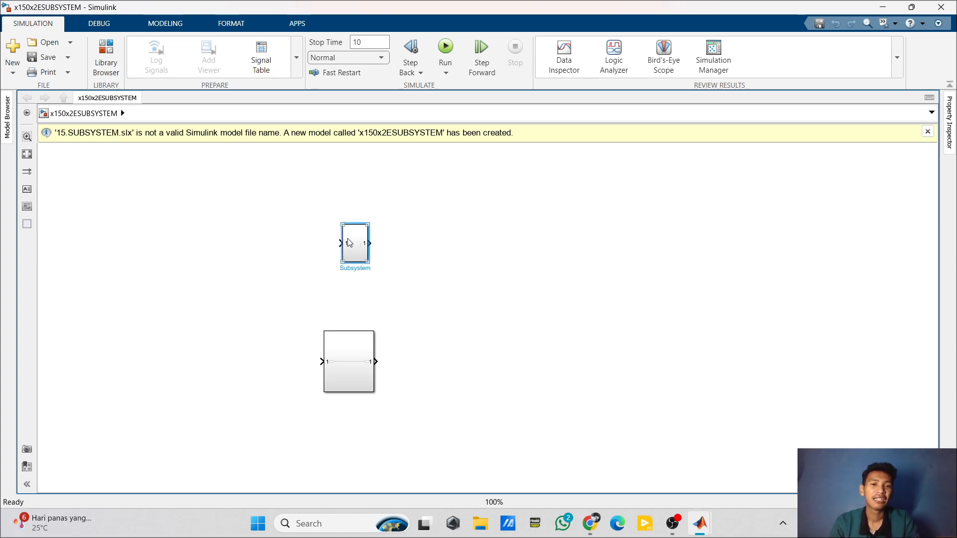
double_click(349, 243)
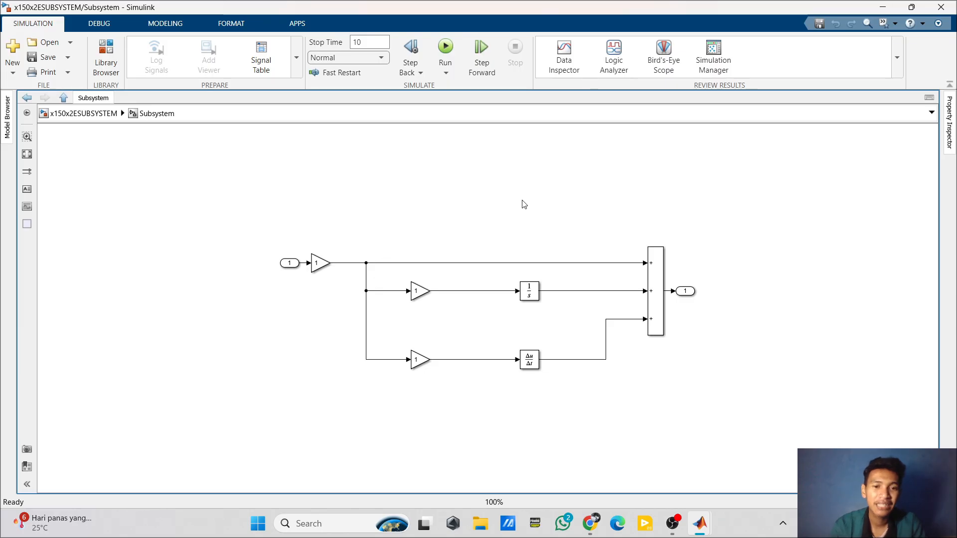
click(534, 299)
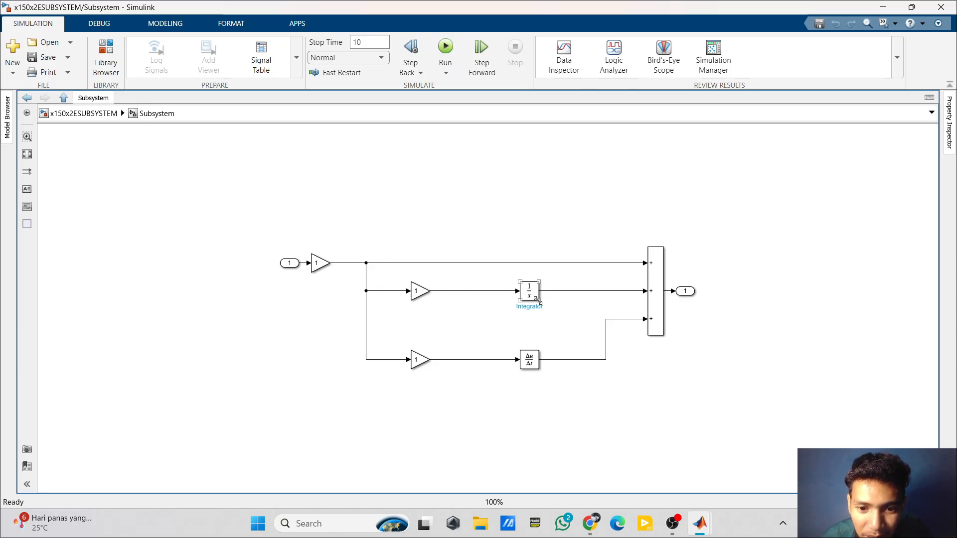
drag(537, 301, 592, 312)
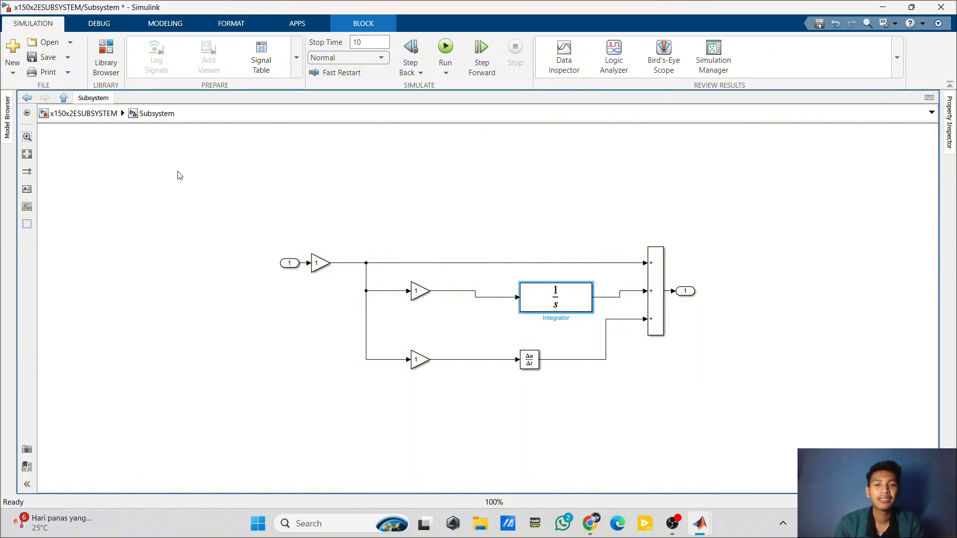
Step: Return to the model's top level and delete the lower Subsystem1 block
click(84, 115)
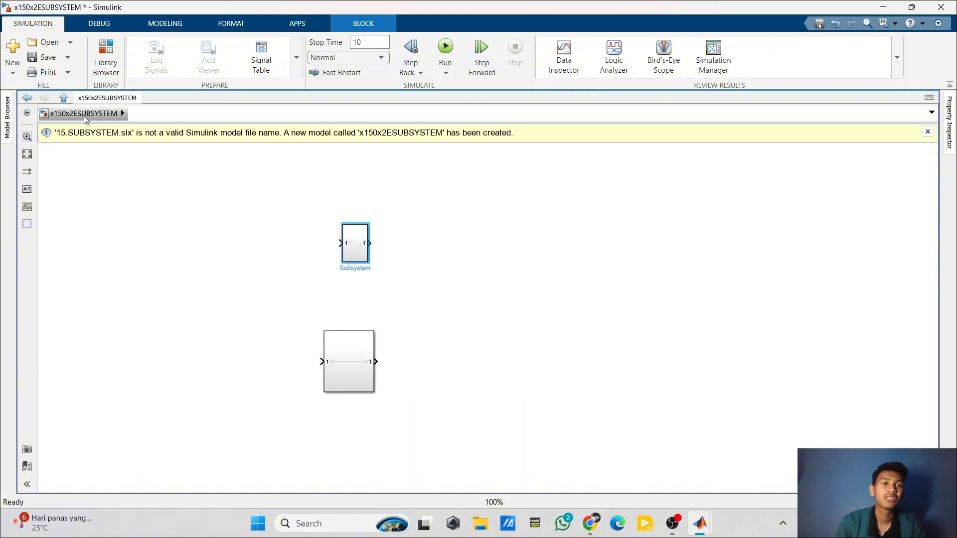
click(356, 355)
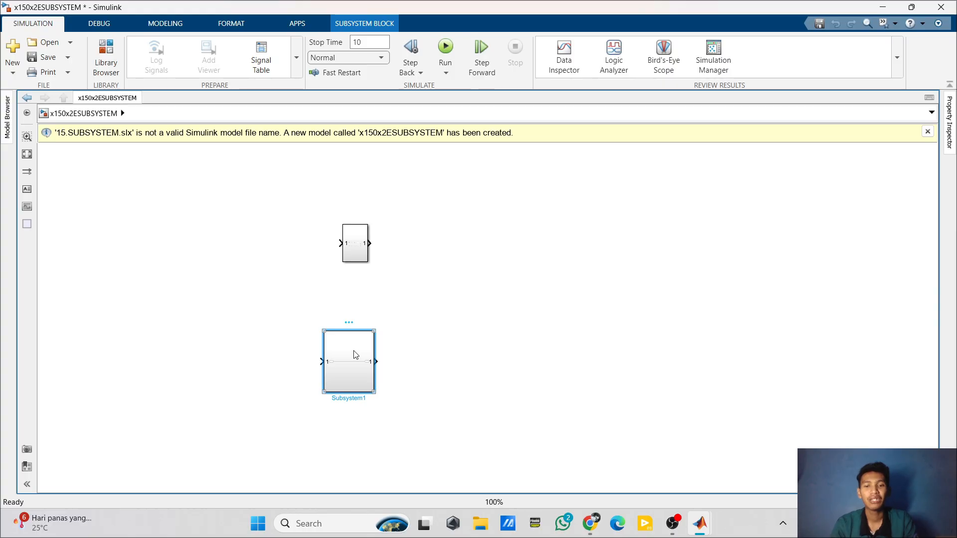
key(Delete)
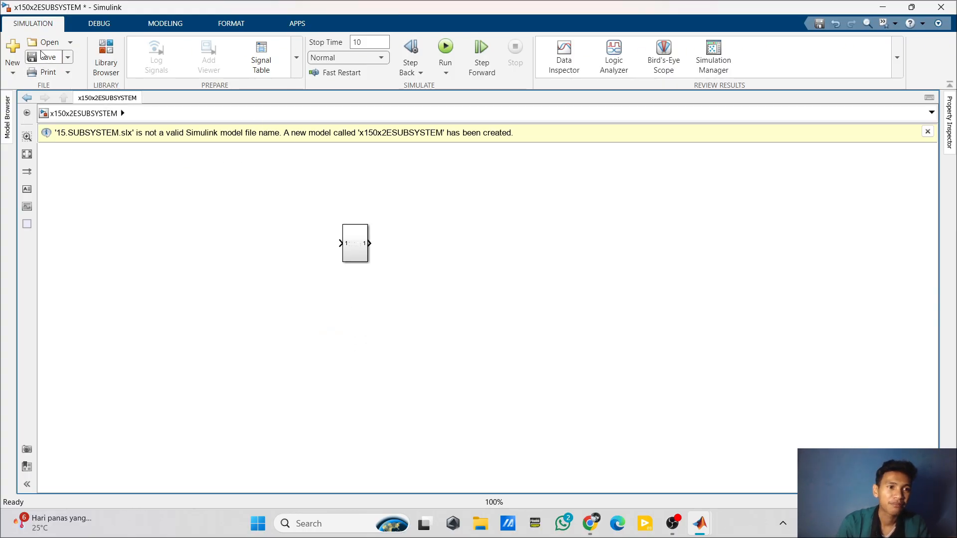
Step: Open the remaining Subsystem block to examine its inner diagram and clear the block selection
click(355, 250)
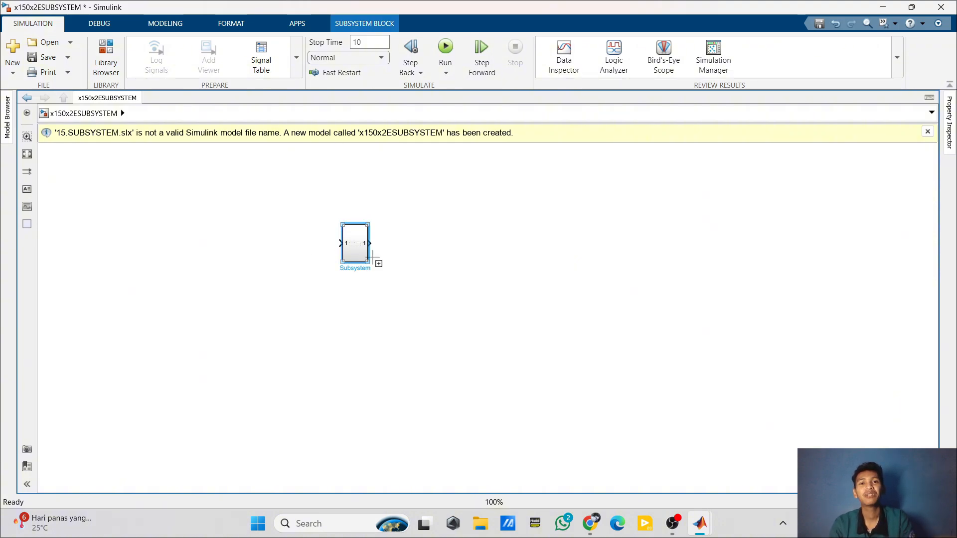
double_click(358, 255)
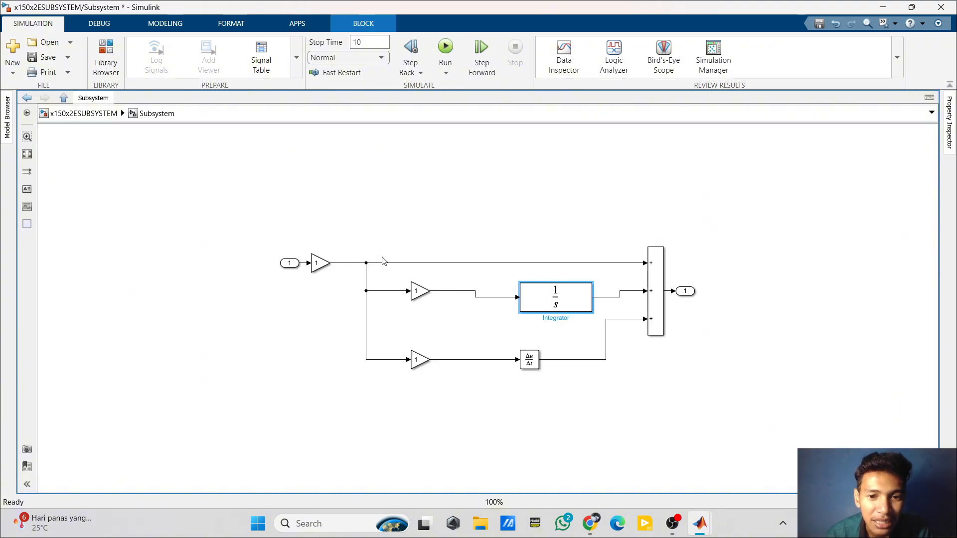
click(522, 167)
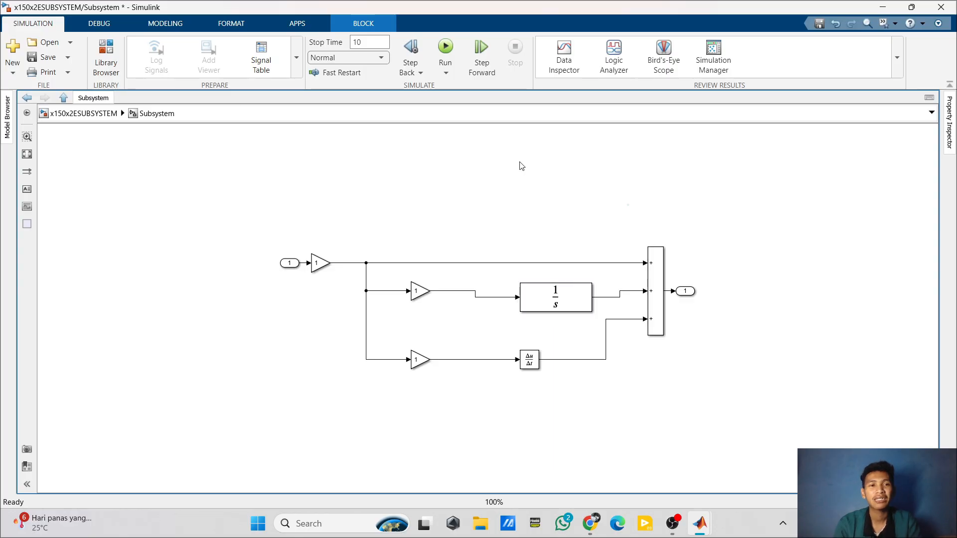
click(50, 42)
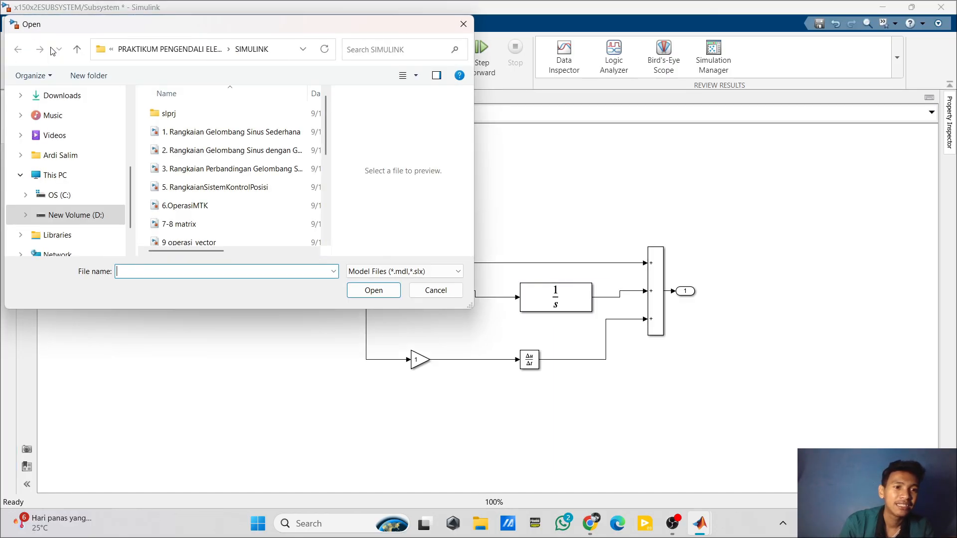
scroll(195, 164, down, 4)
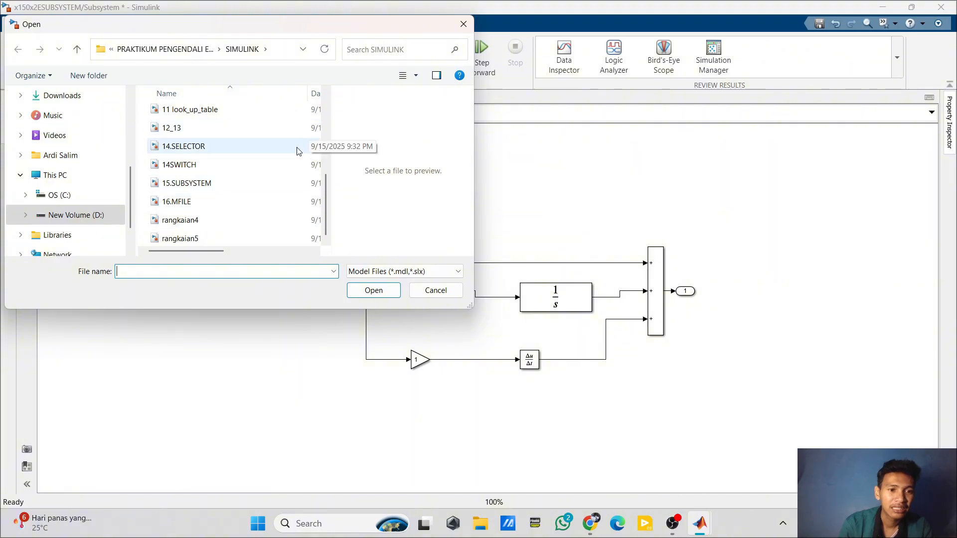
click(455, 294)
Step: Switch to the main MATLAB window and load 16.mfiles.mat into the workspace
mouse_move(700, 523)
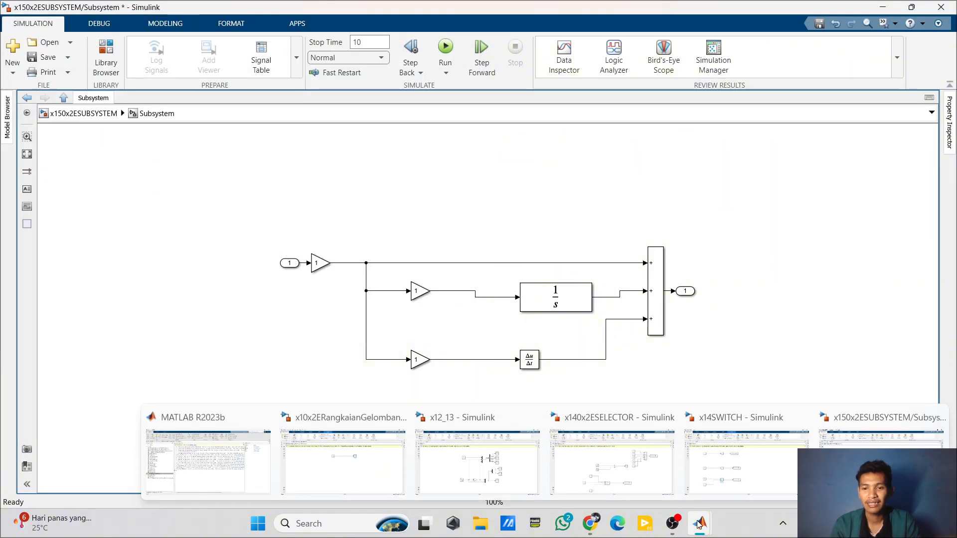
click(237, 452)
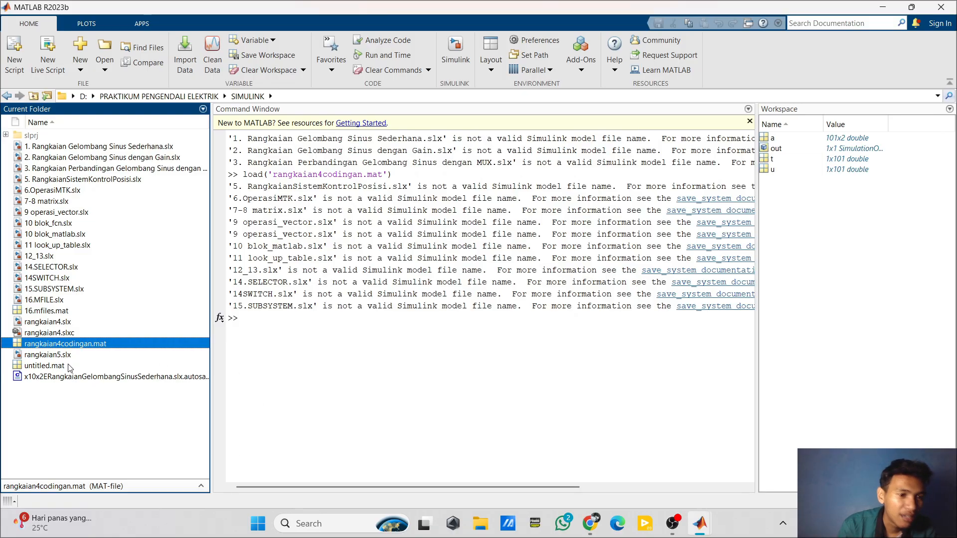
double_click(80, 309)
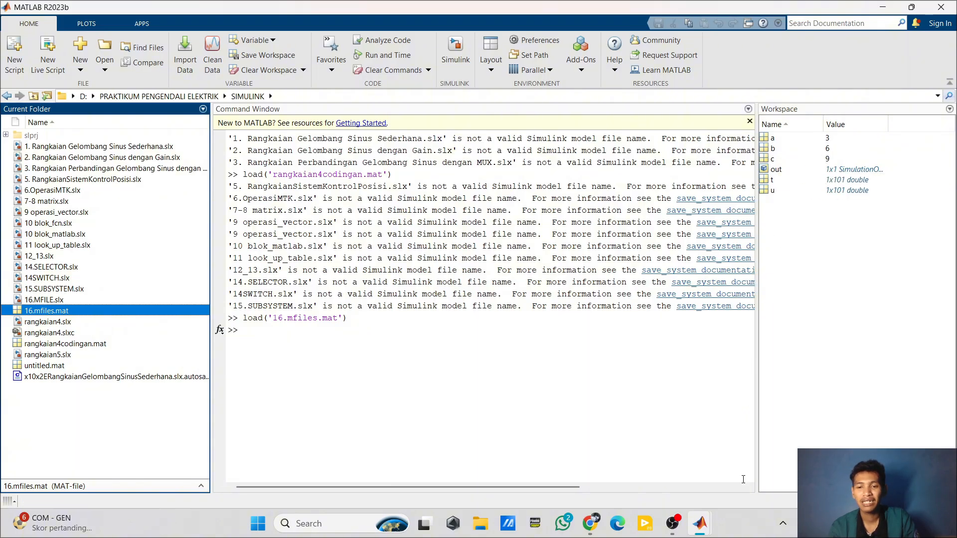
Step: Launch Simulink and open the 16.MFILE model from the SIMULINK folder
click(453, 55)
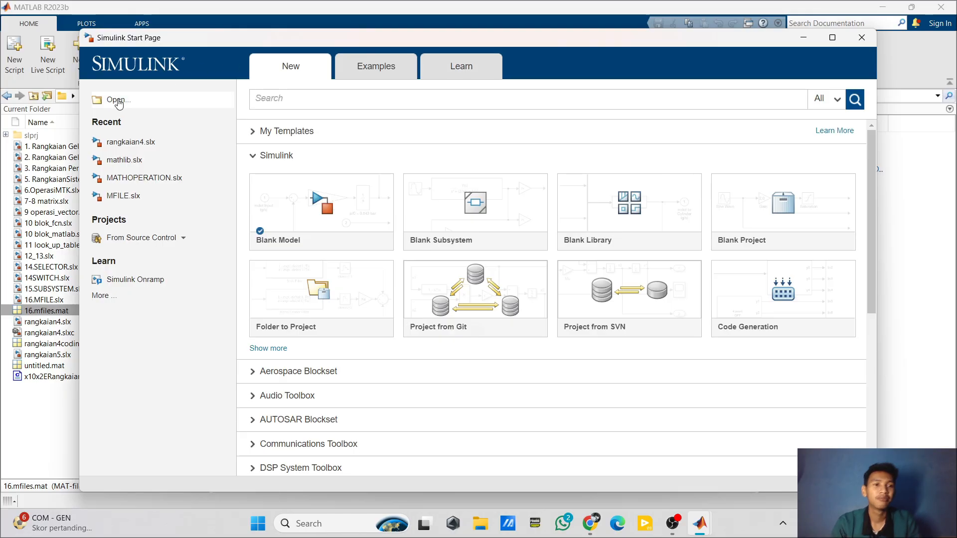
click(142, 196)
click(580, 307)
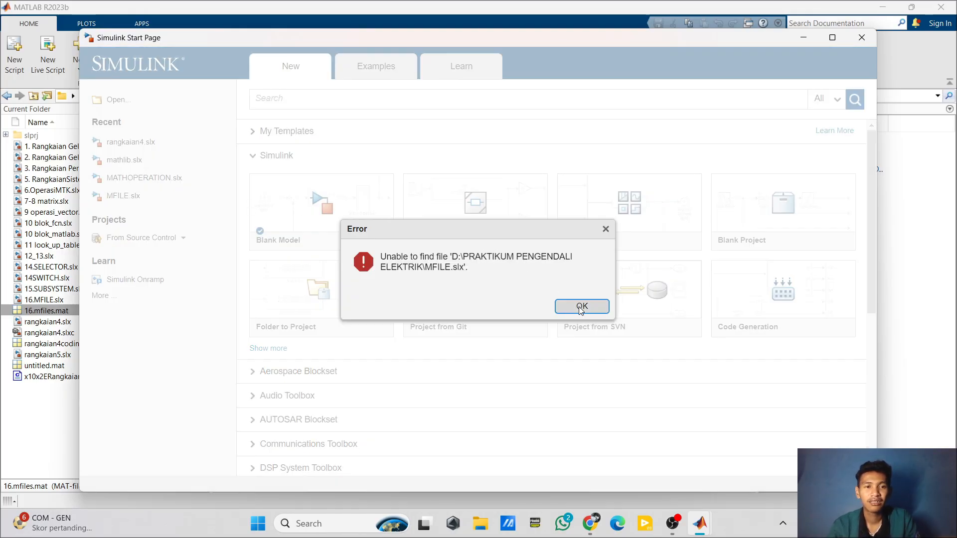
click(120, 100)
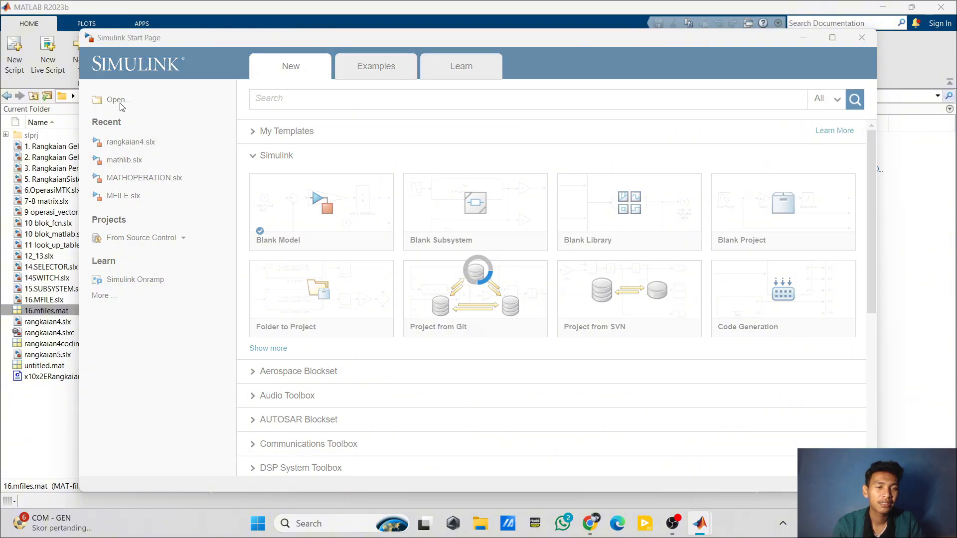
scroll(278, 201, down, 5)
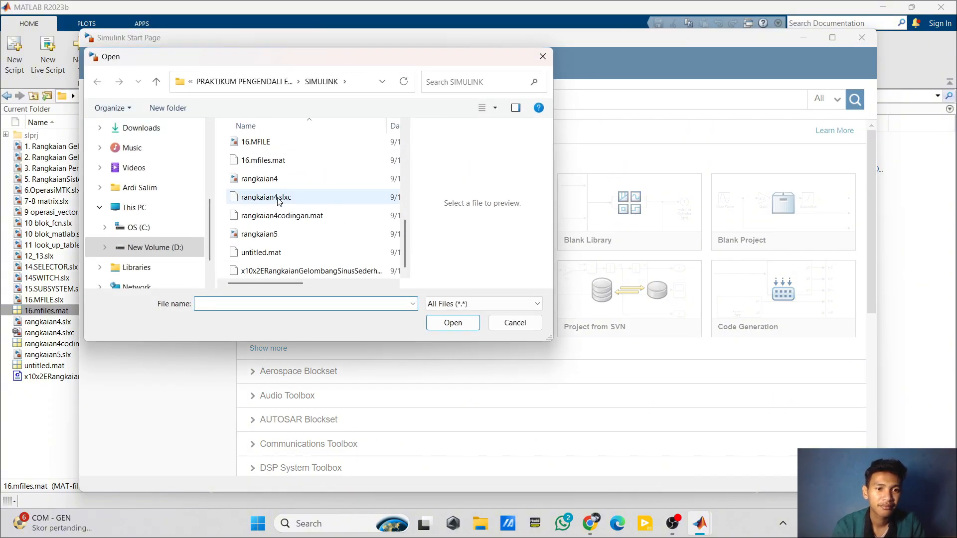
click(294, 145)
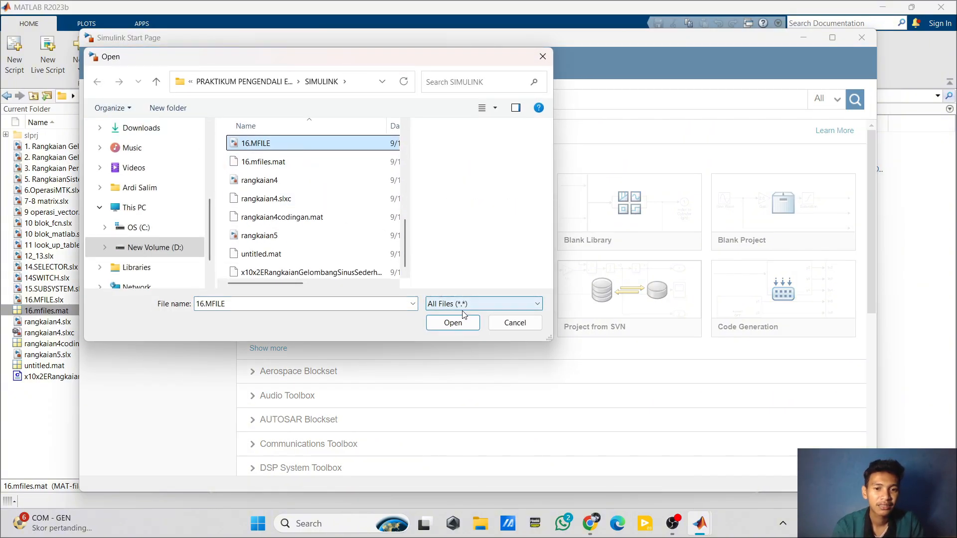
click(454, 322)
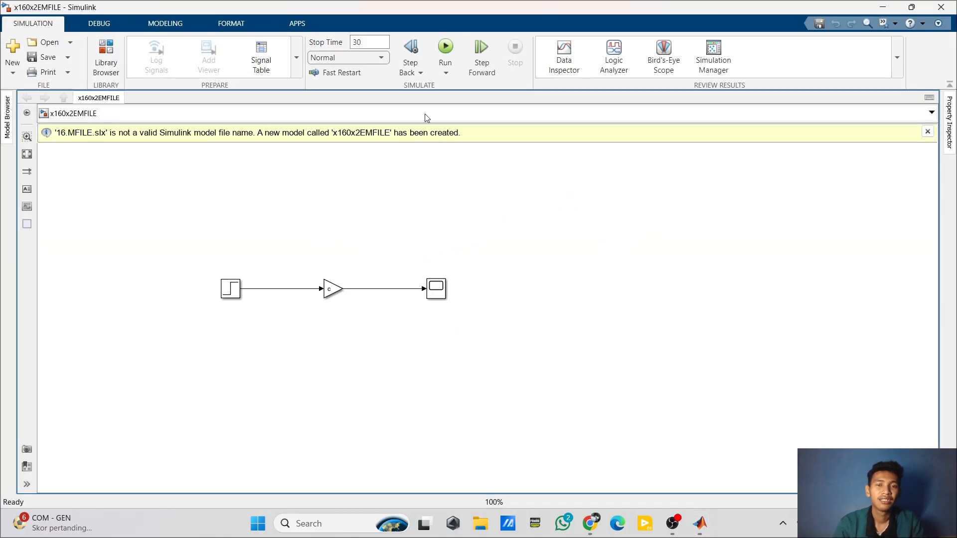
Step: Run the 16.MFILE simulation, view the step response in the Scope block, and close the scope
click(445, 46)
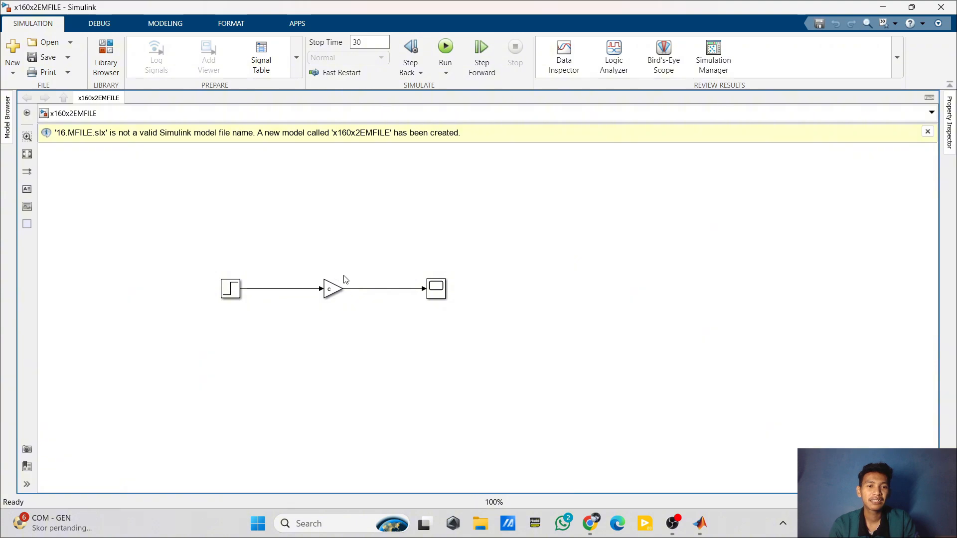
click(445, 295)
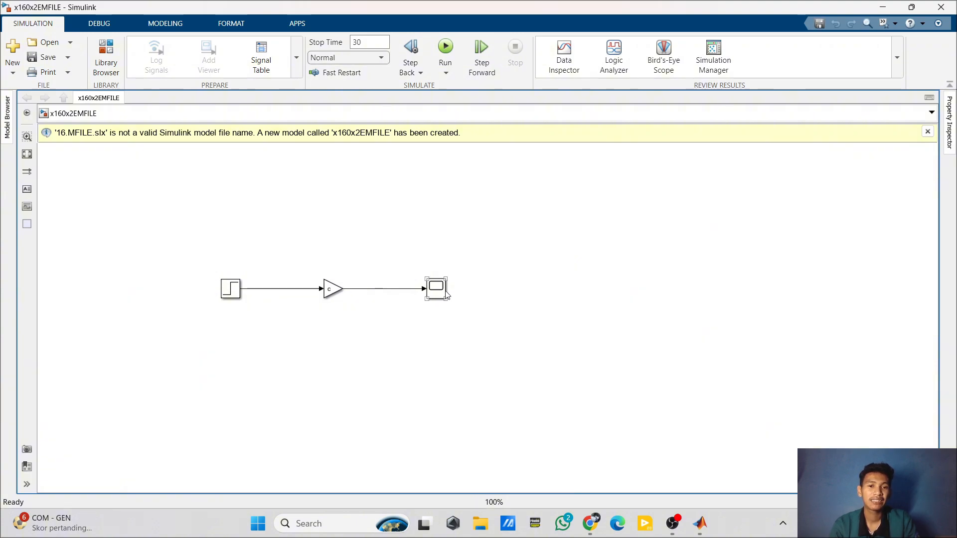
click(268, 329)
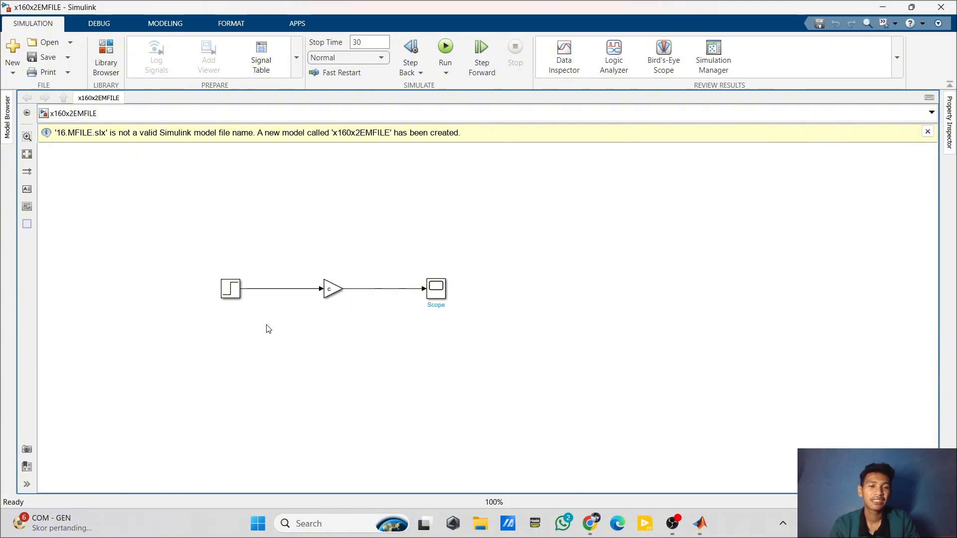
click(432, 287)
double_click(432, 287)
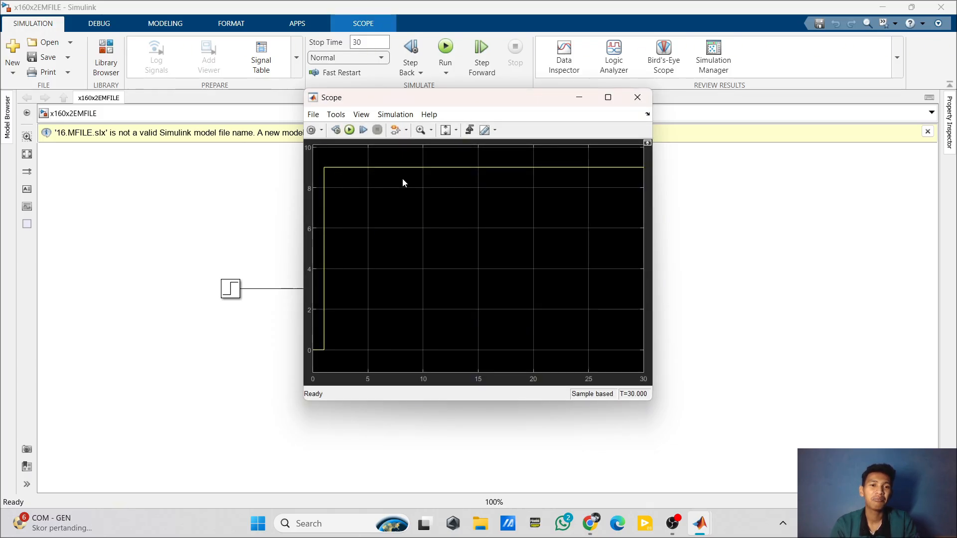
click(649, 103)
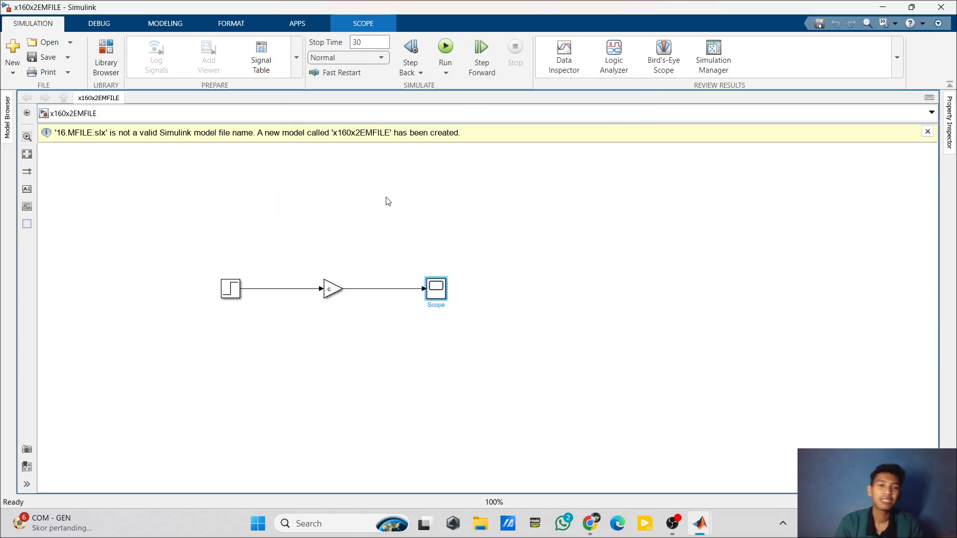
Step: Replace the Step block with a Sine Wave block from Simulink/Sources, aligned with the Gain block's input
click(237, 289)
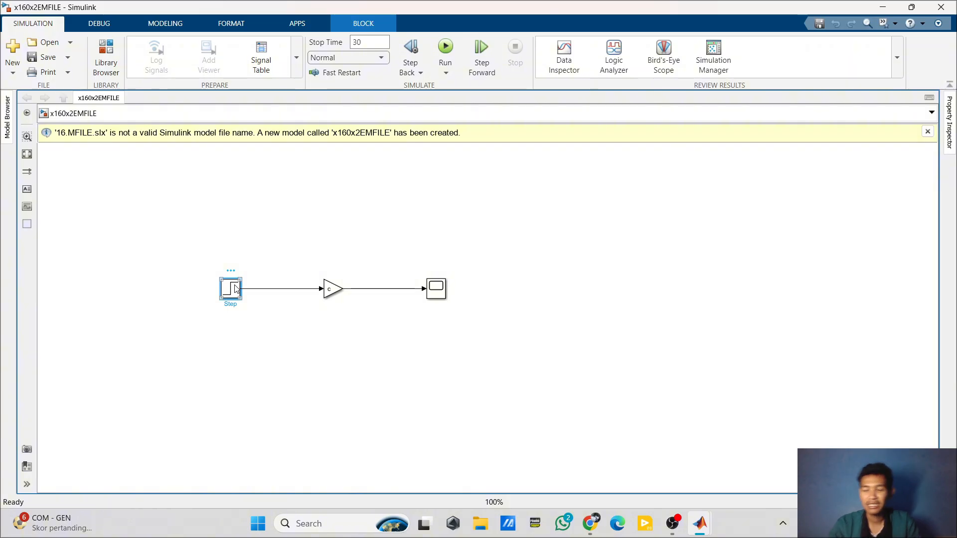
key(Delete)
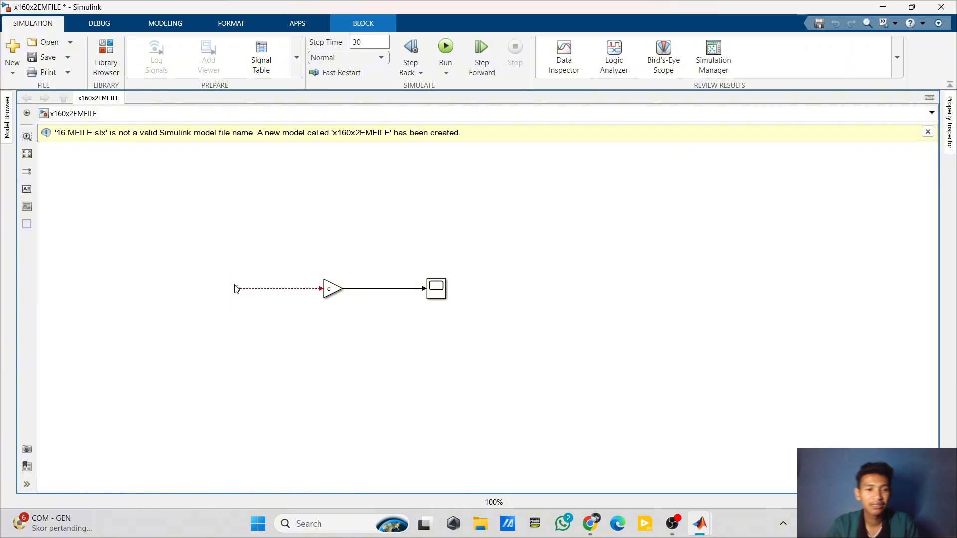
double_click(228, 288)
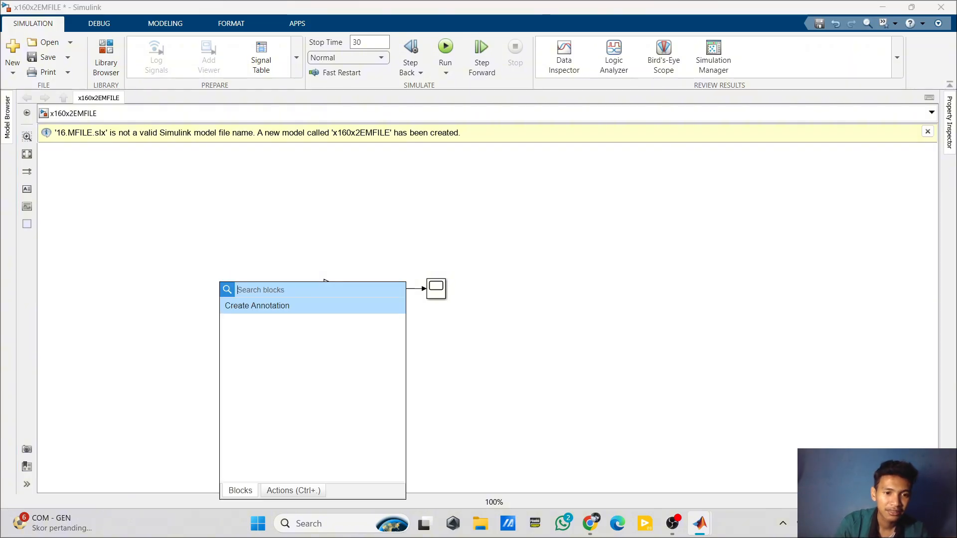
text(si)
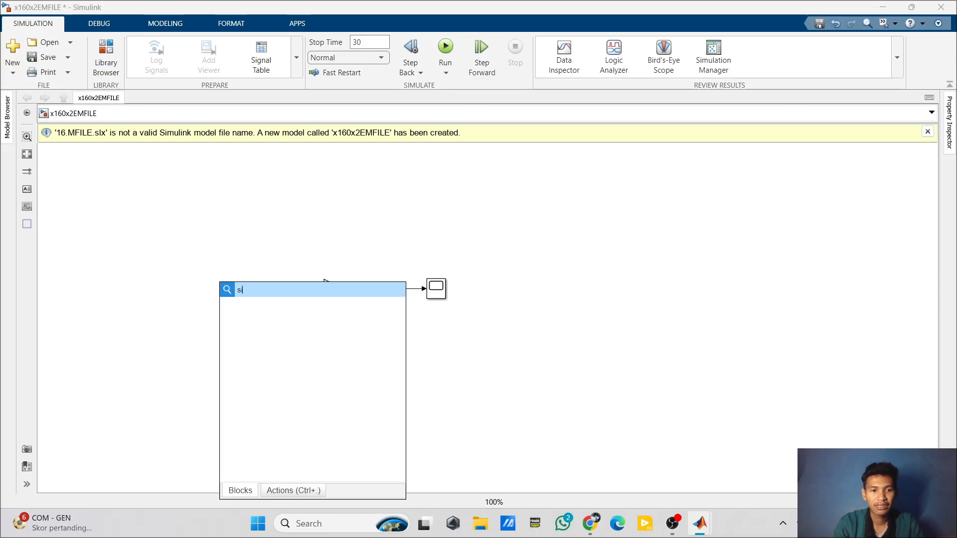
text(ne)
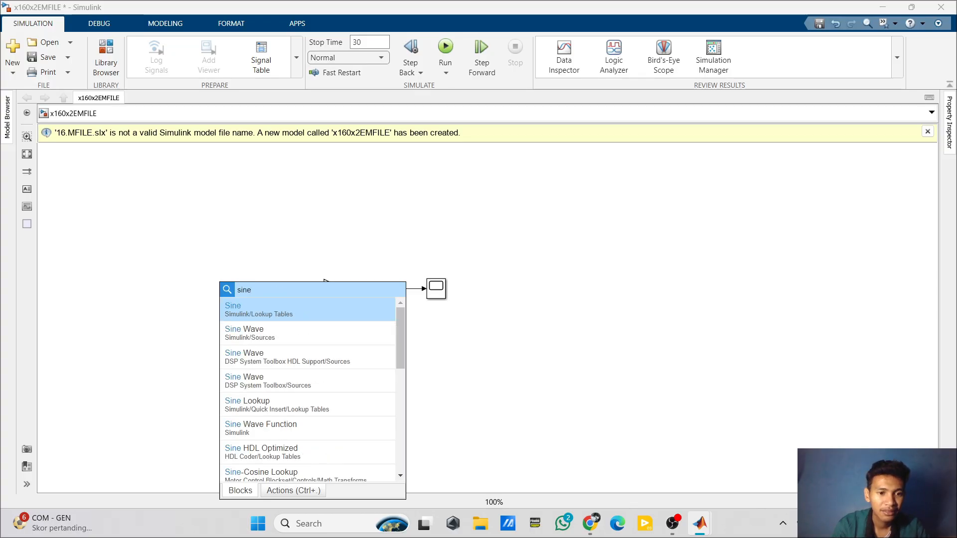
click(250, 336)
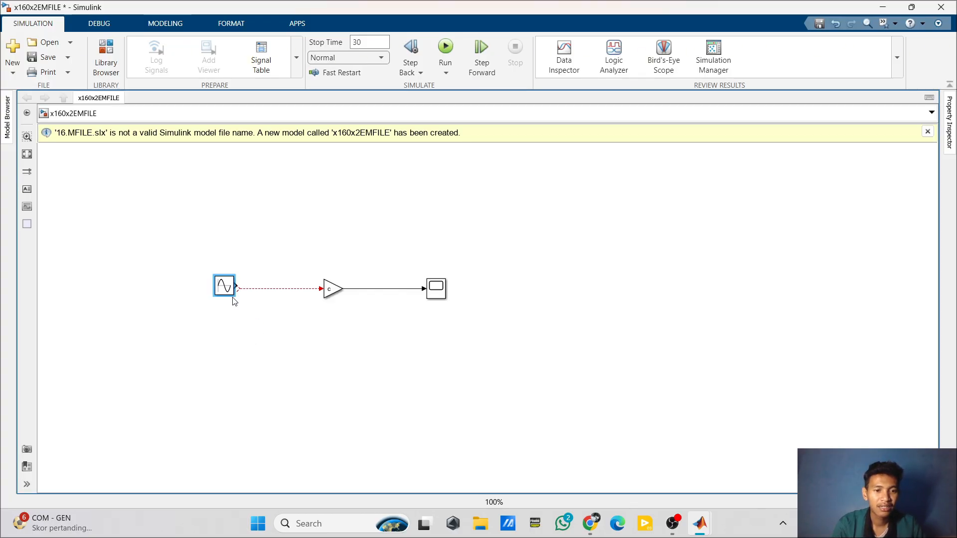
drag(229, 289, 228, 293)
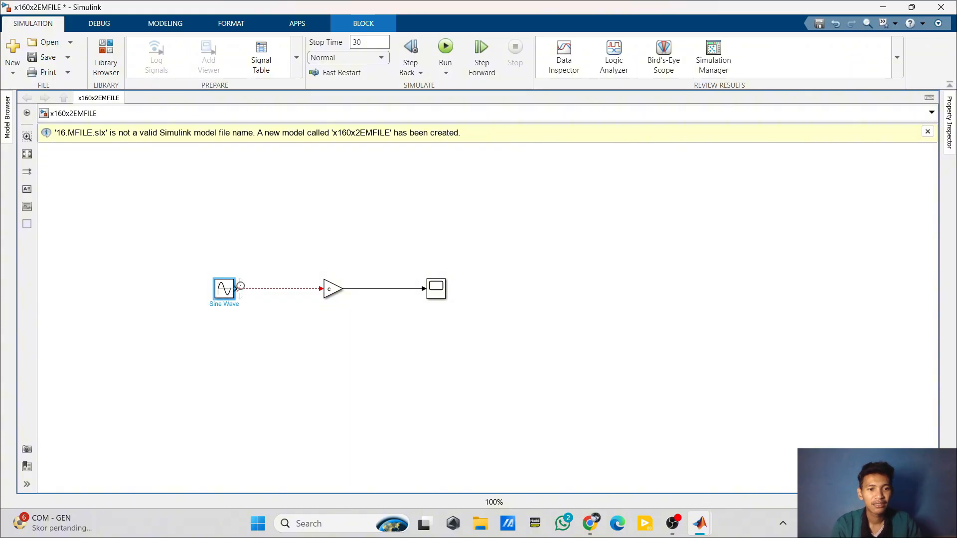
Step: Connect the Sine Wave block's output to the Gain block's input
click(239, 289)
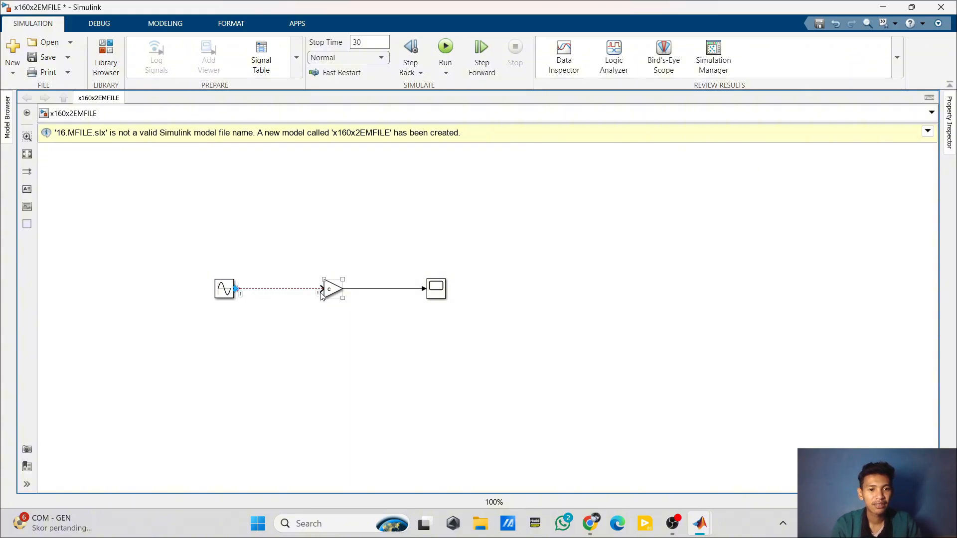
click(320, 290)
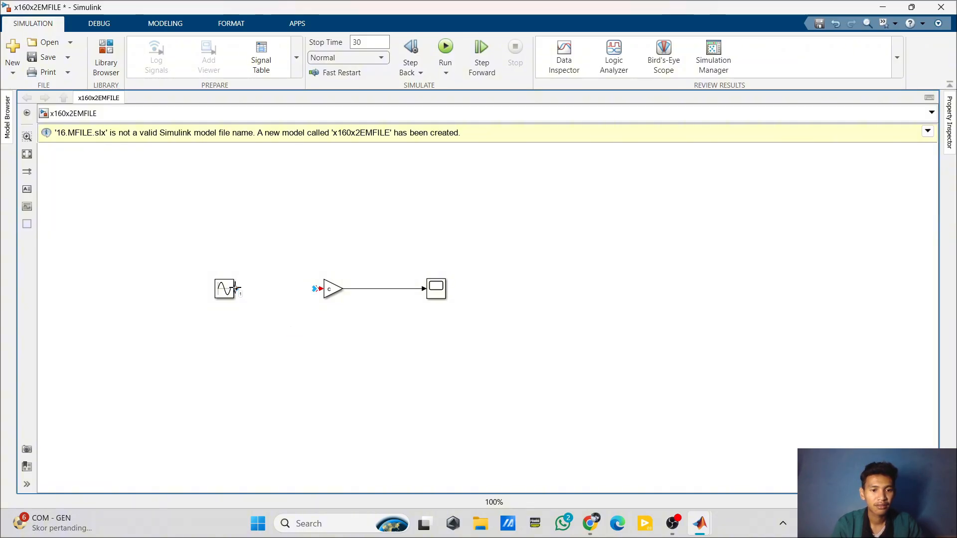
drag(236, 289, 321, 288)
Step: Set the Gain block's gain to the workspace variable b
click(341, 291)
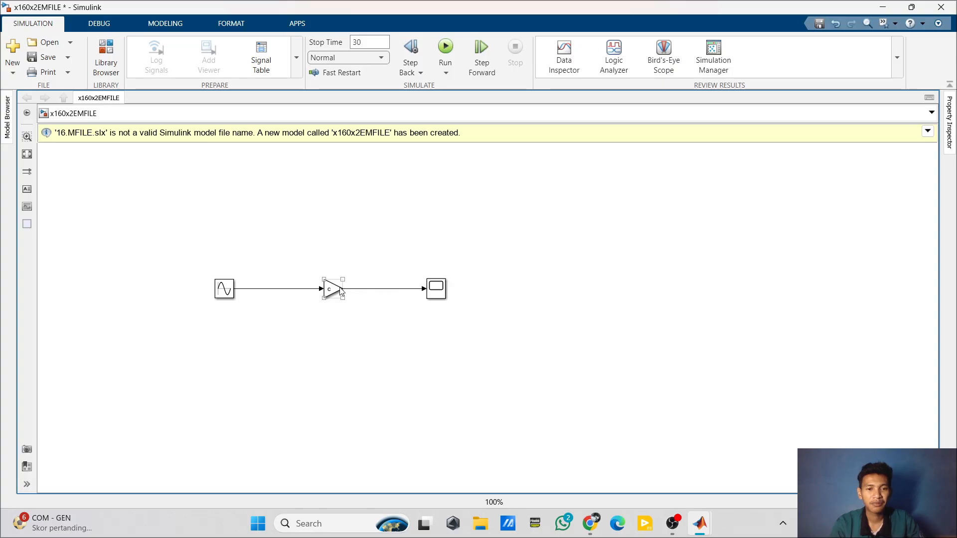
double_click(341, 291)
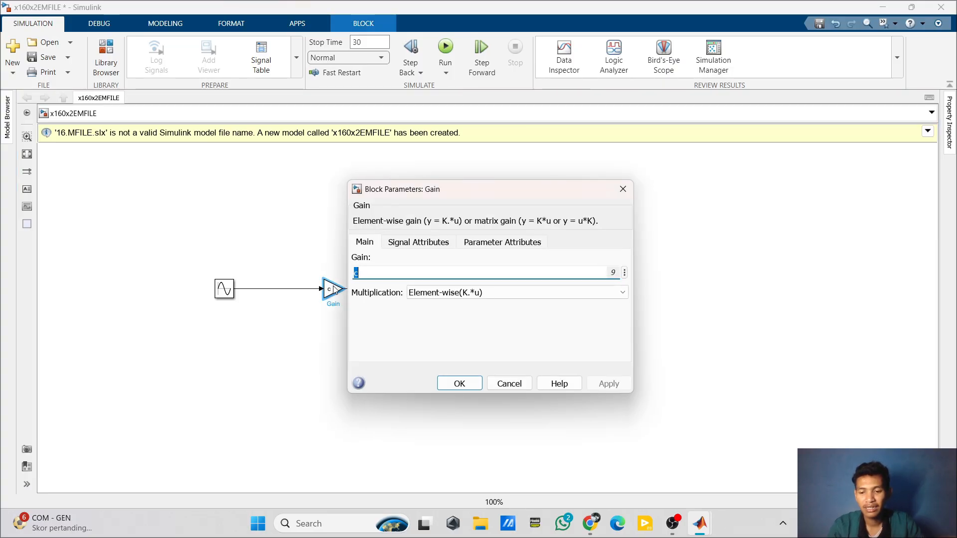
key(BackSpace)
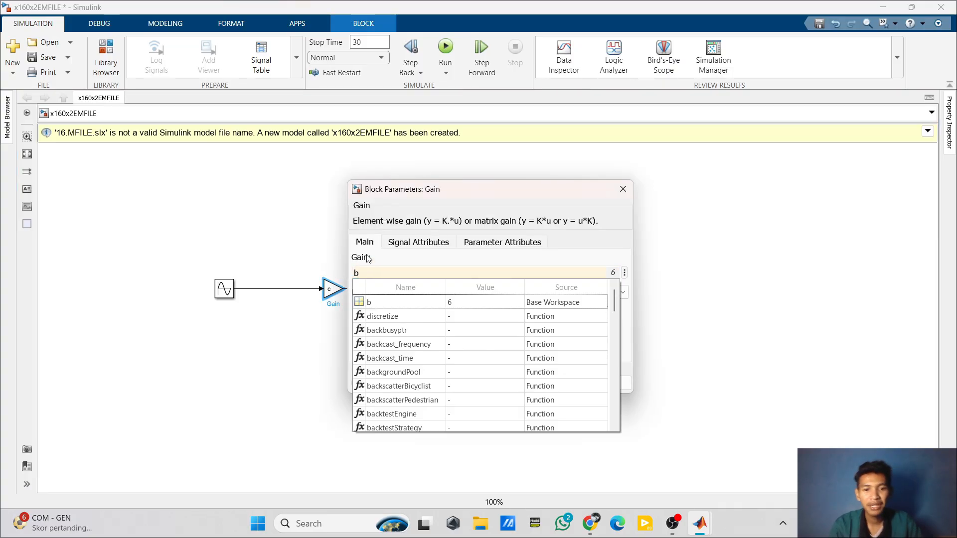
click(417, 304)
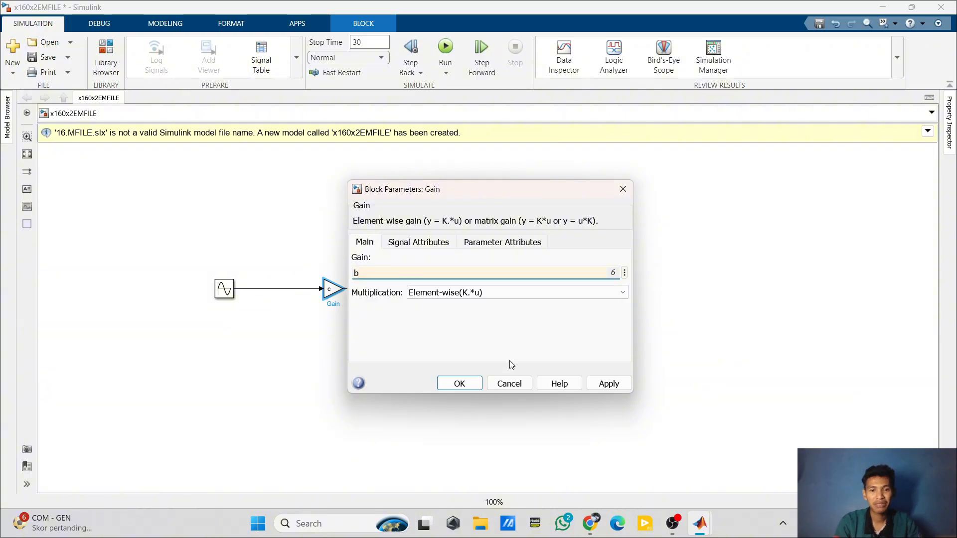
click(466, 384)
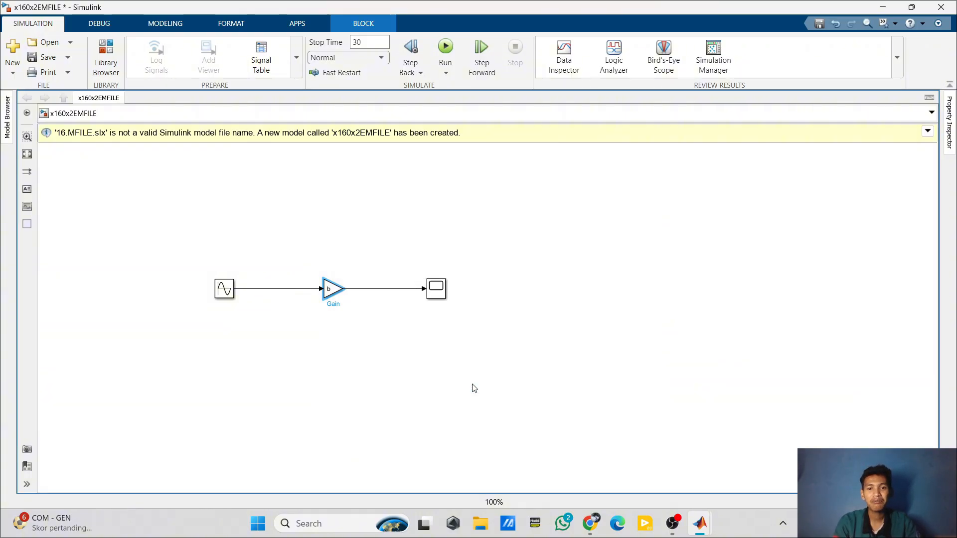
Step: Run the simulation with the sine input, view the waveform in the Scope block, and close the scope
click(447, 49)
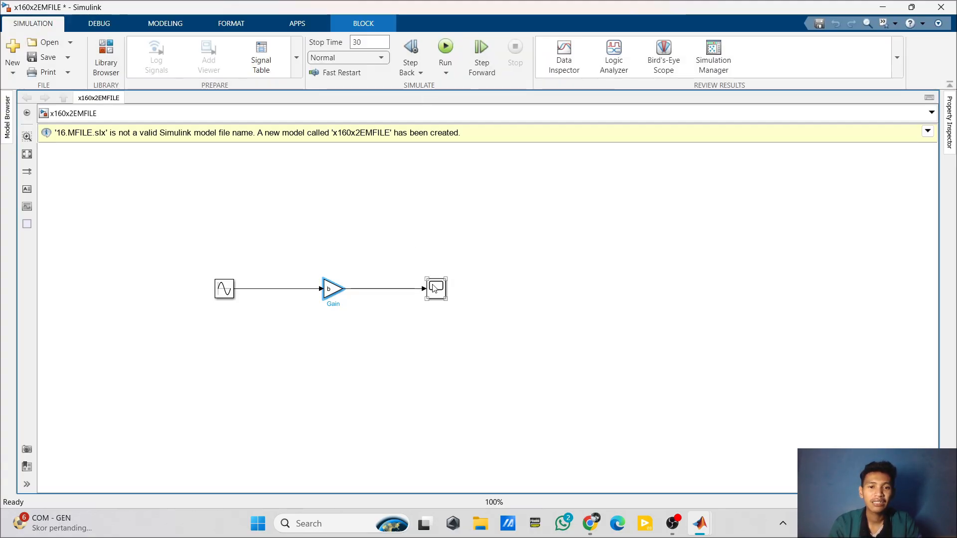
double_click(435, 288)
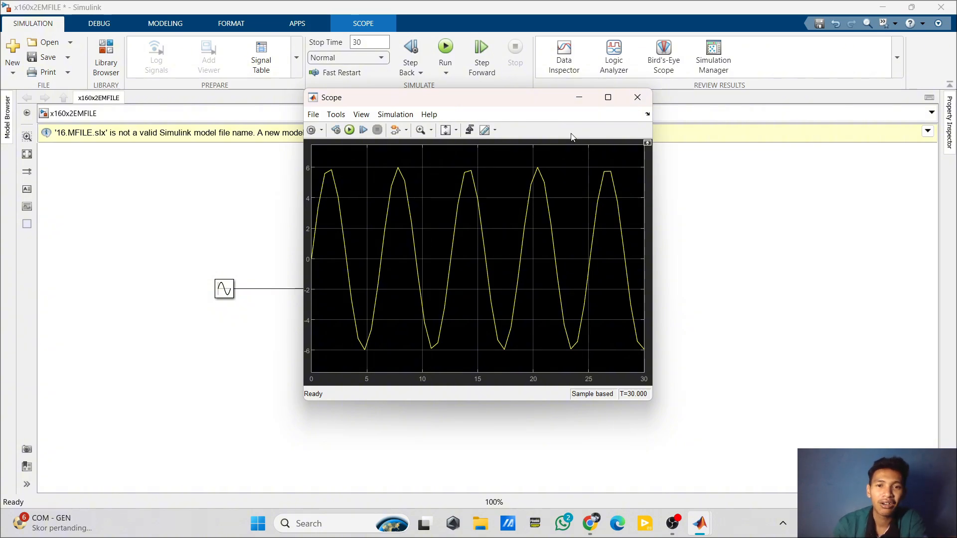
click(637, 99)
click(322, 228)
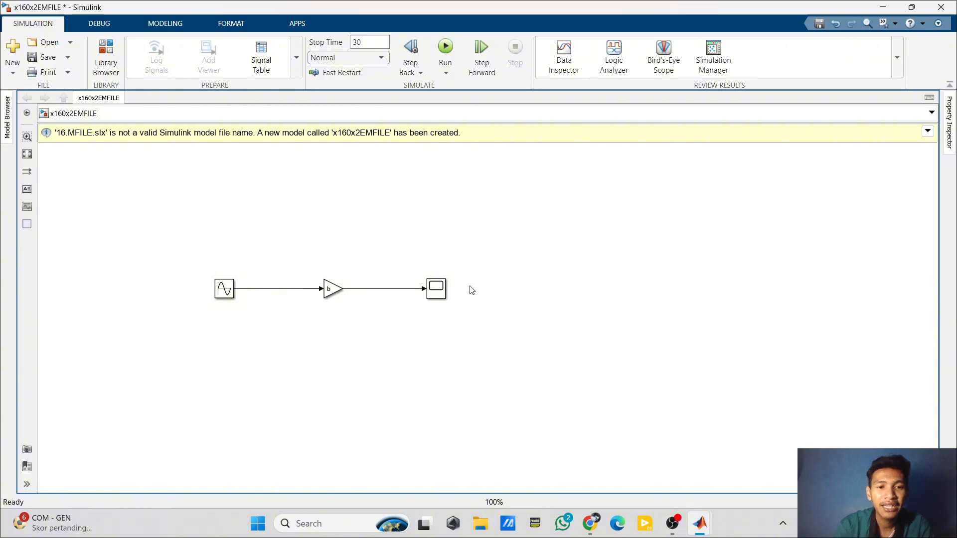
Step: Switch to the main MATLAB window and execute the assignment a=3 in the command window
mouse_move(701, 524)
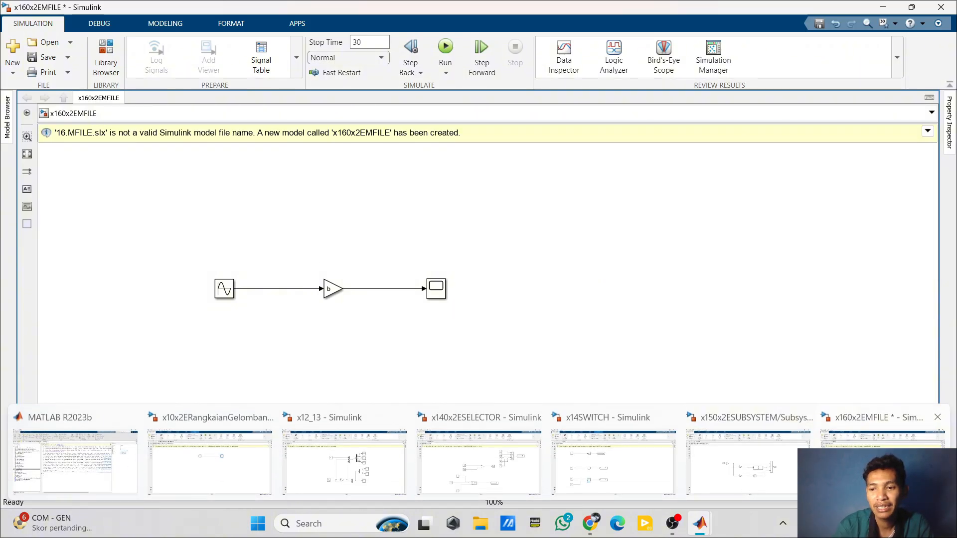
mouse_move(243, 462)
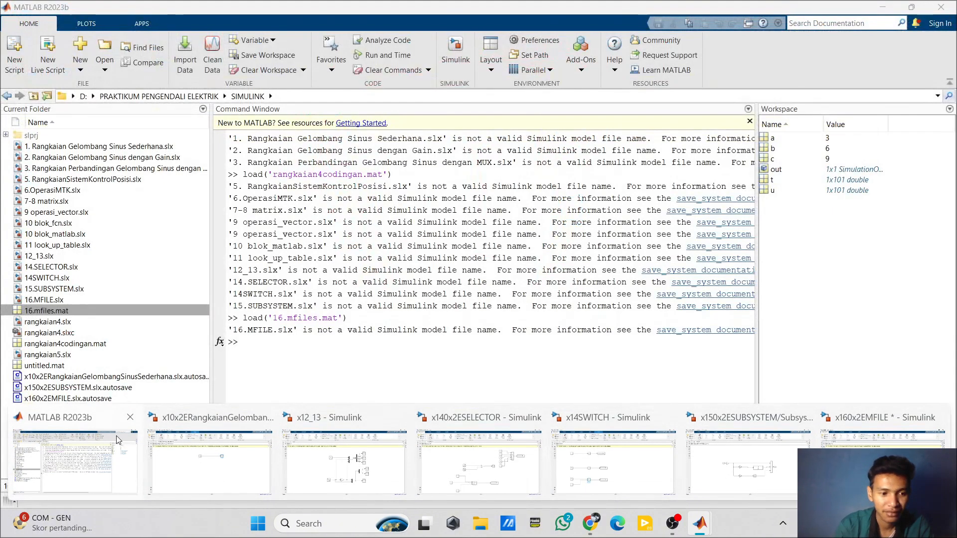
click(74, 461)
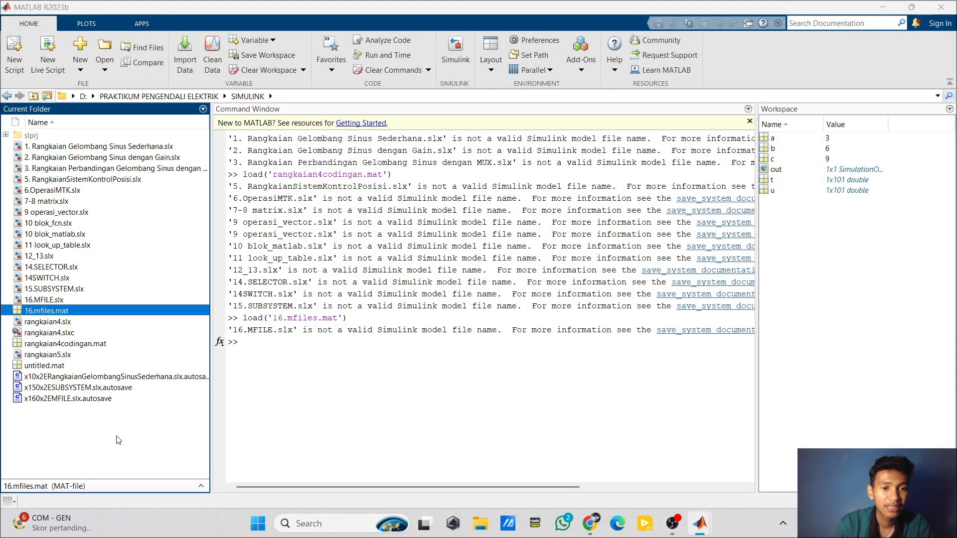
click(299, 365)
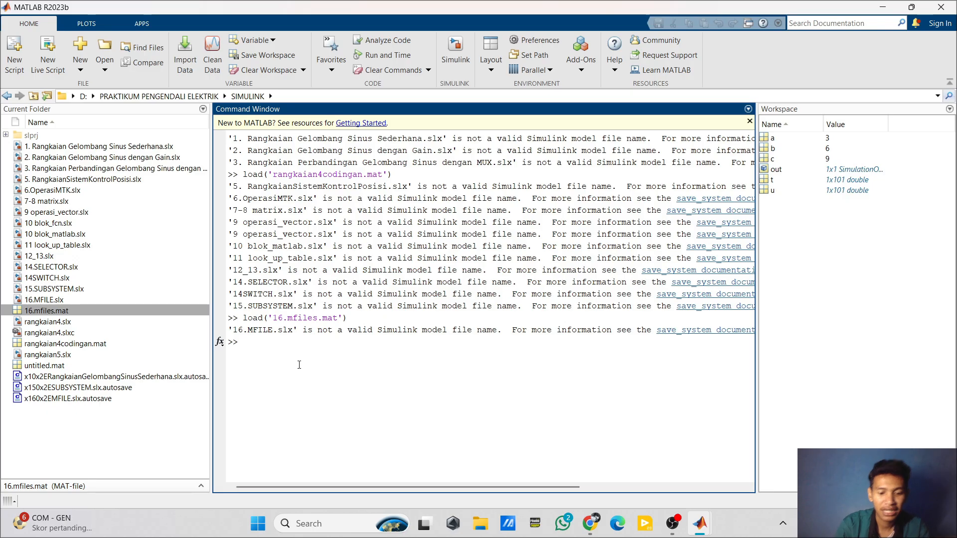
text(a=3)
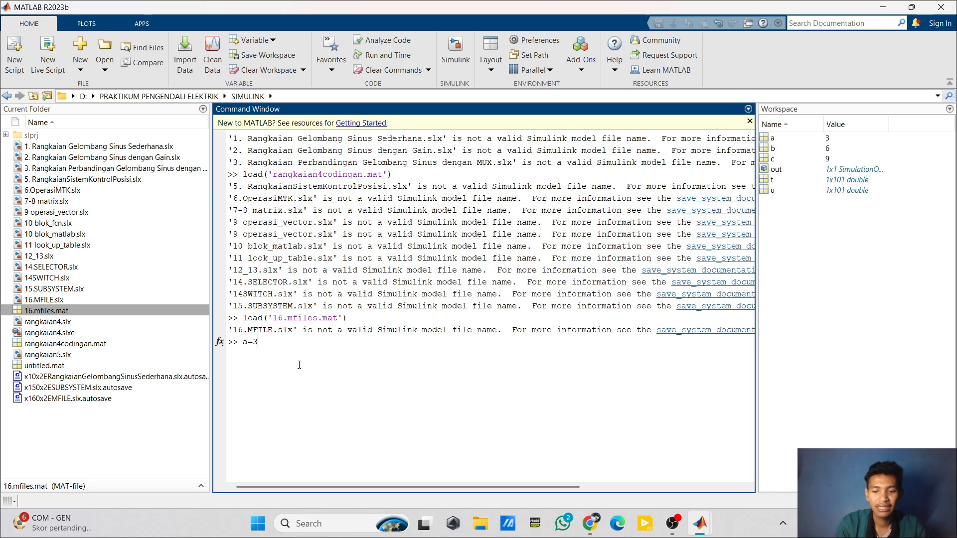
key(Return)
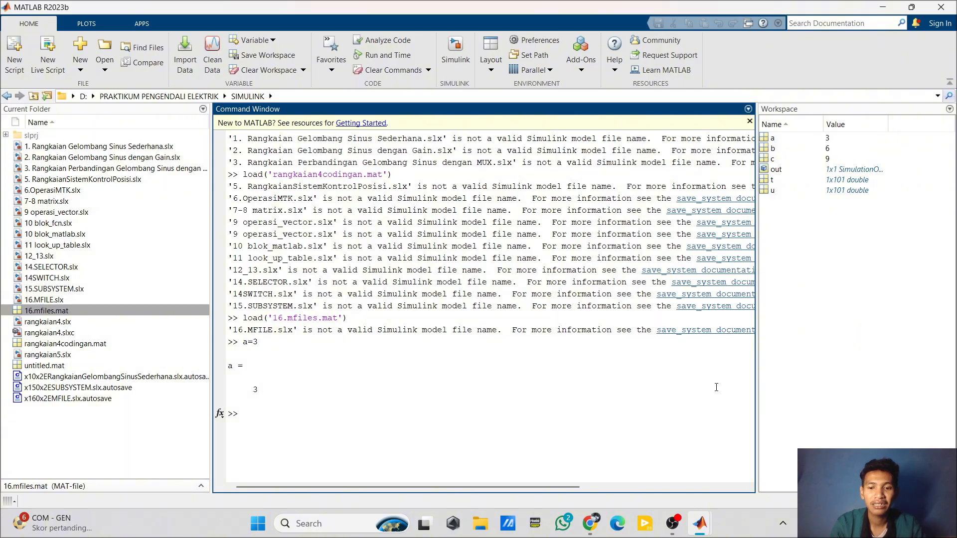
Step: Switch back to the x160x2EMFILE model window
mouse_move(669, 526)
mouse_move(700, 523)
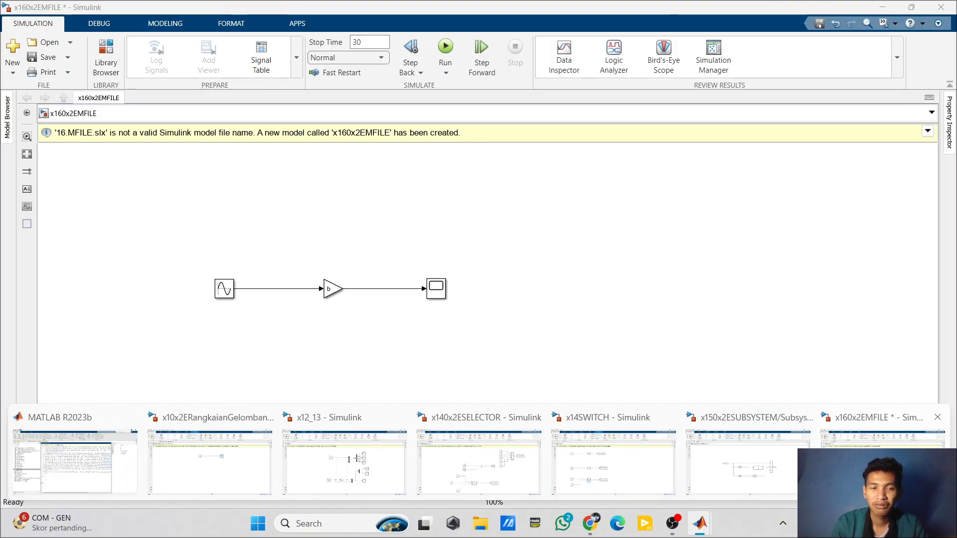
click(883, 464)
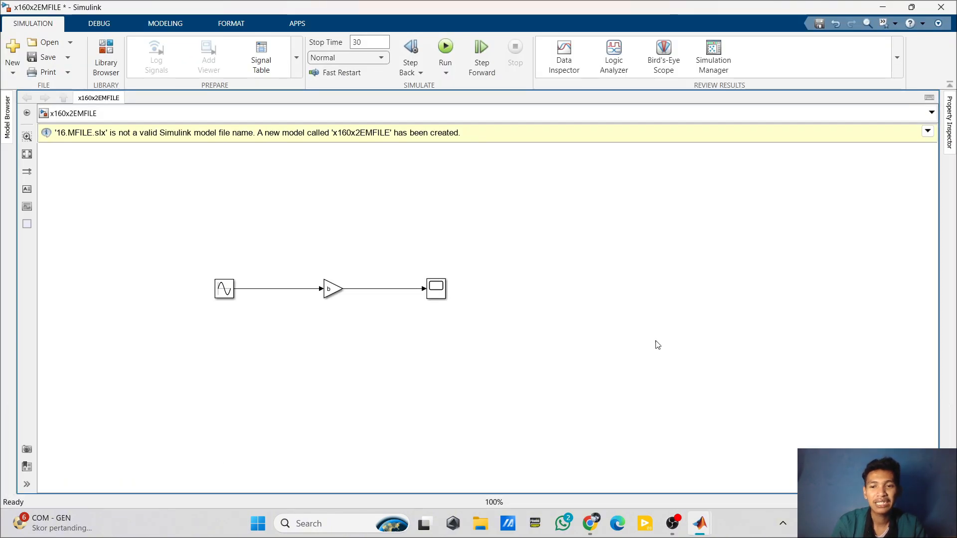